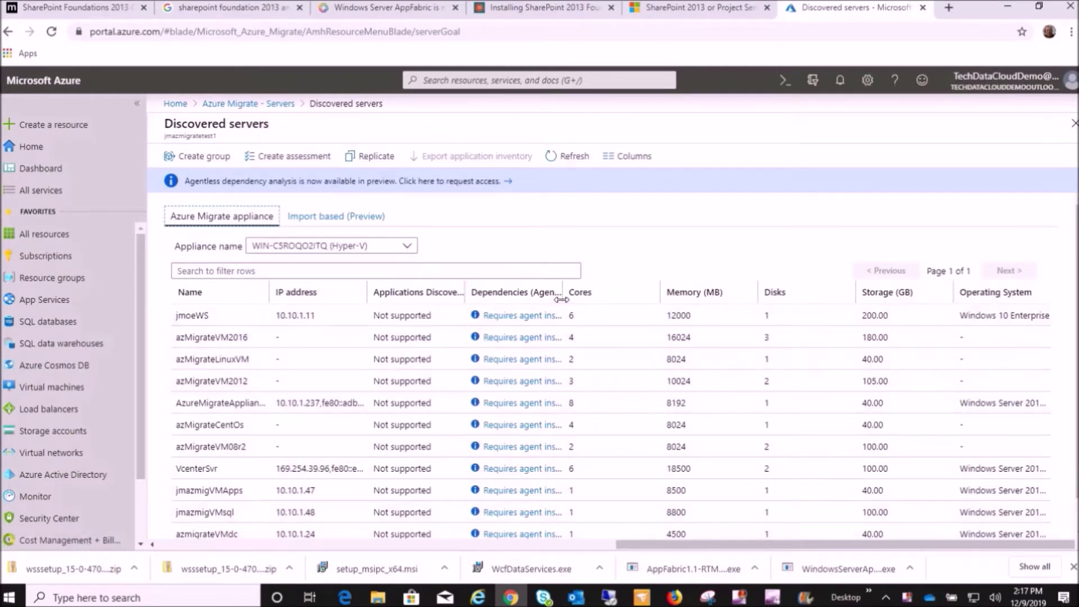
Step: Widen the agent-based dependencies column in the discovered servers list and open the agent installation requirements for azmigrateVMdc
drag(657, 294, 657, 294)
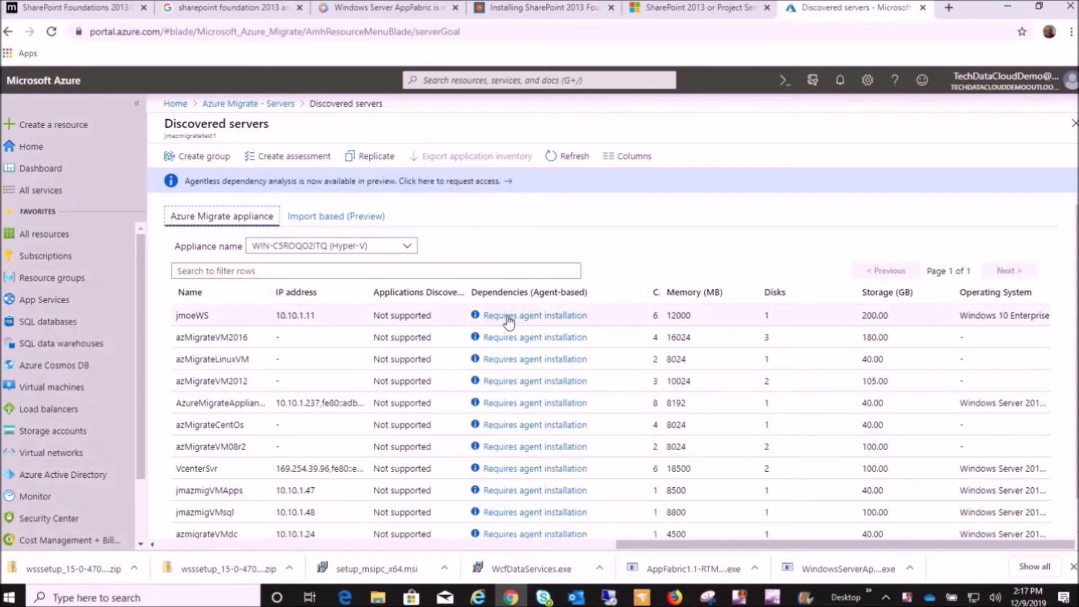
mouse_move(379, 355)
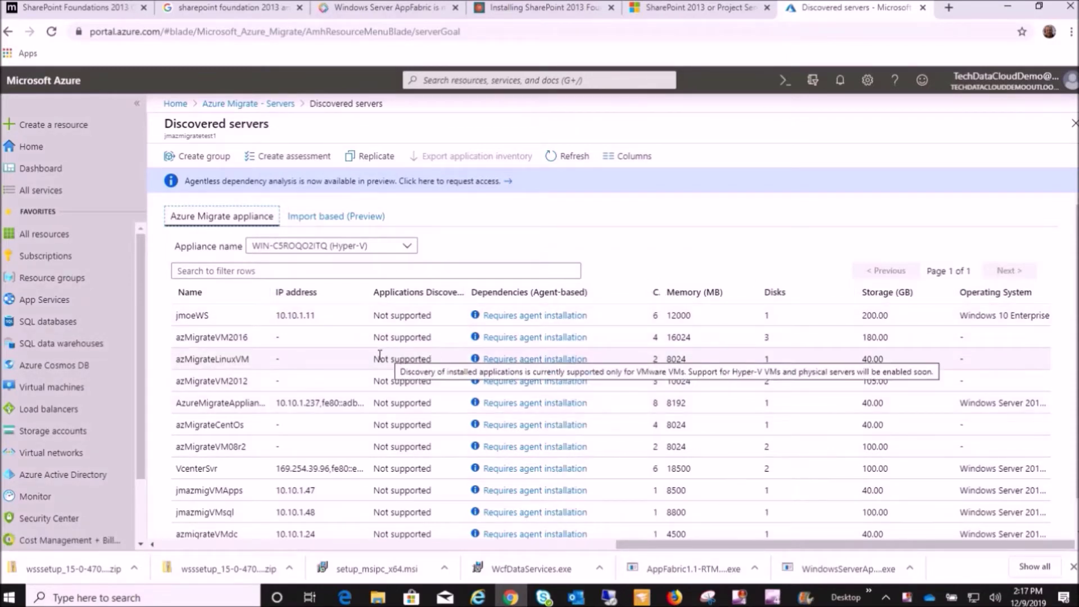
scroll(366, 373, down, 1)
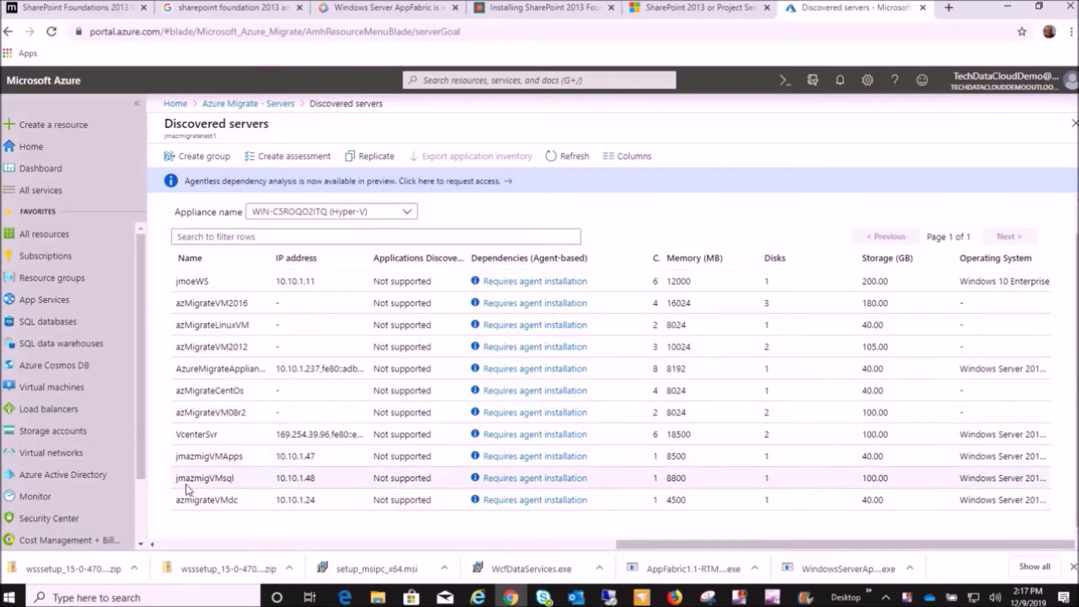
drag(176, 456, 321, 526)
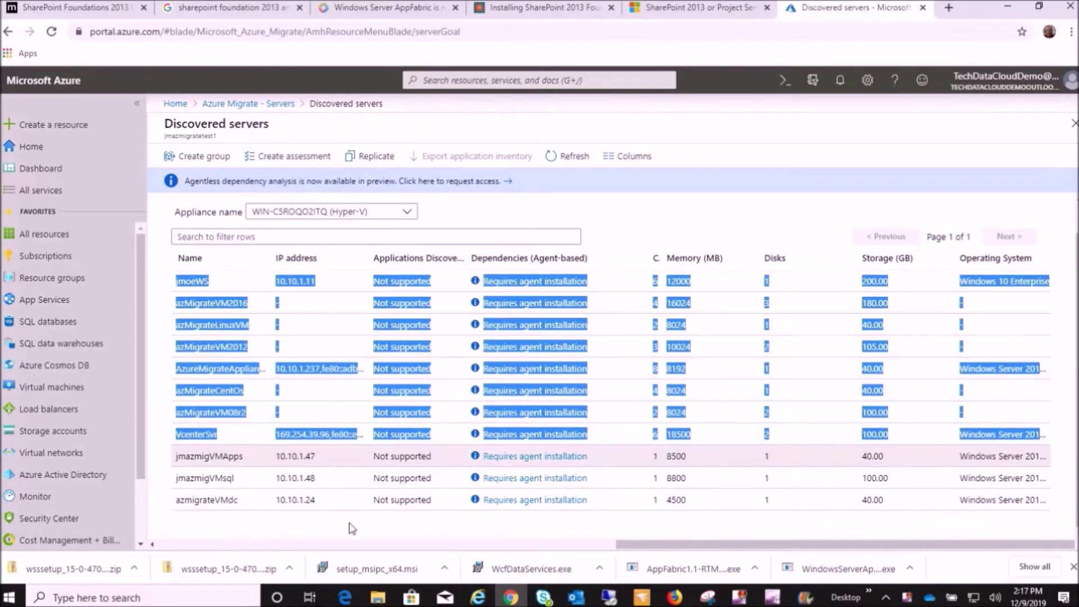
drag(528, 525, 490, 508)
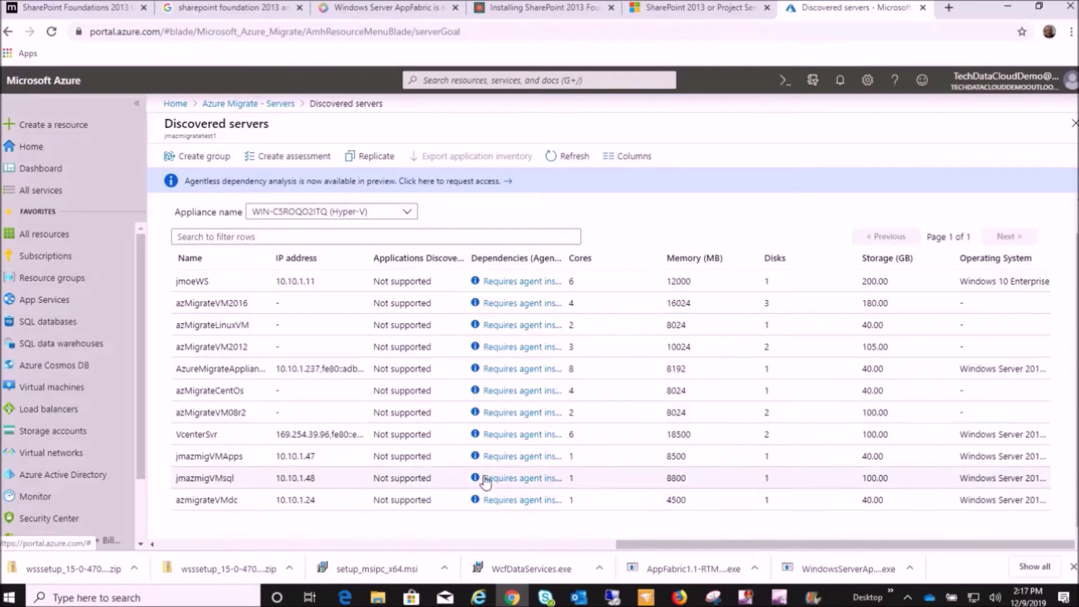
click(547, 500)
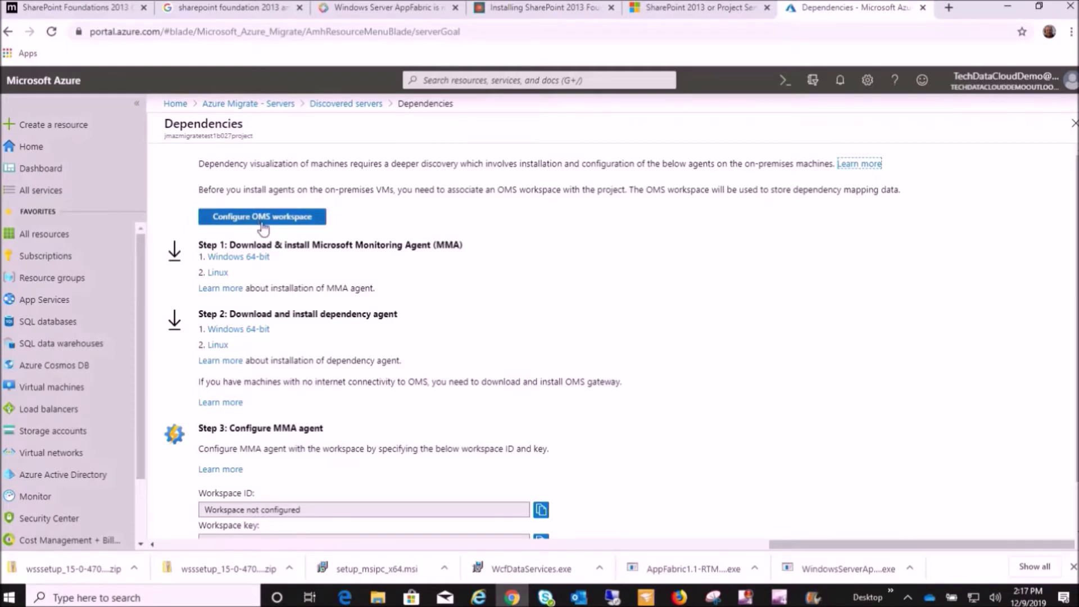
Step: Configure a new OMS workspace named jmazmigOMS in East US for the migration project
click(264, 223)
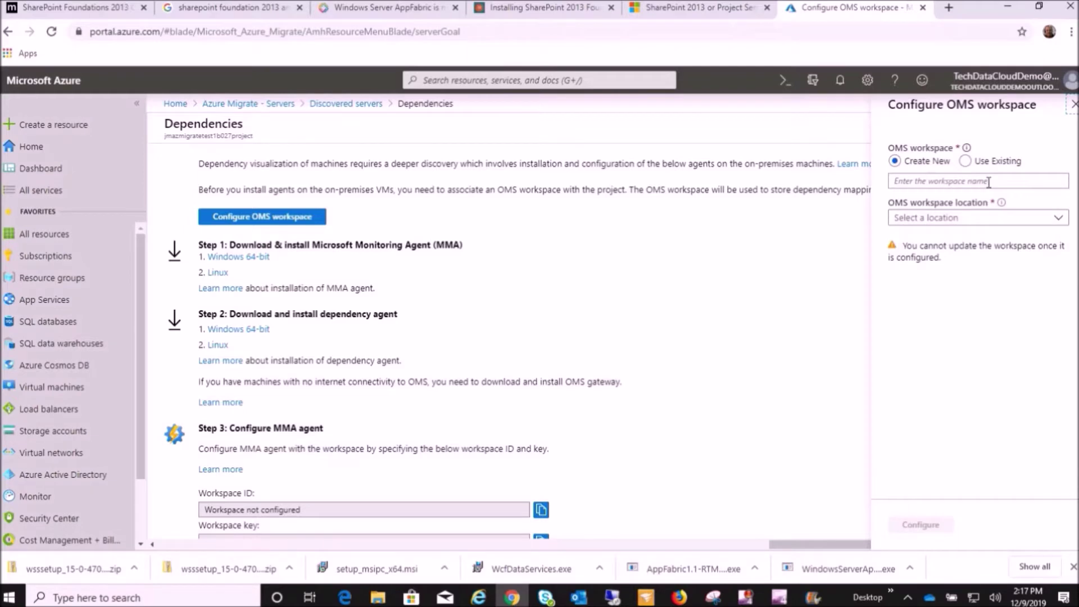
click(988, 182)
text(jmazmigOMS)
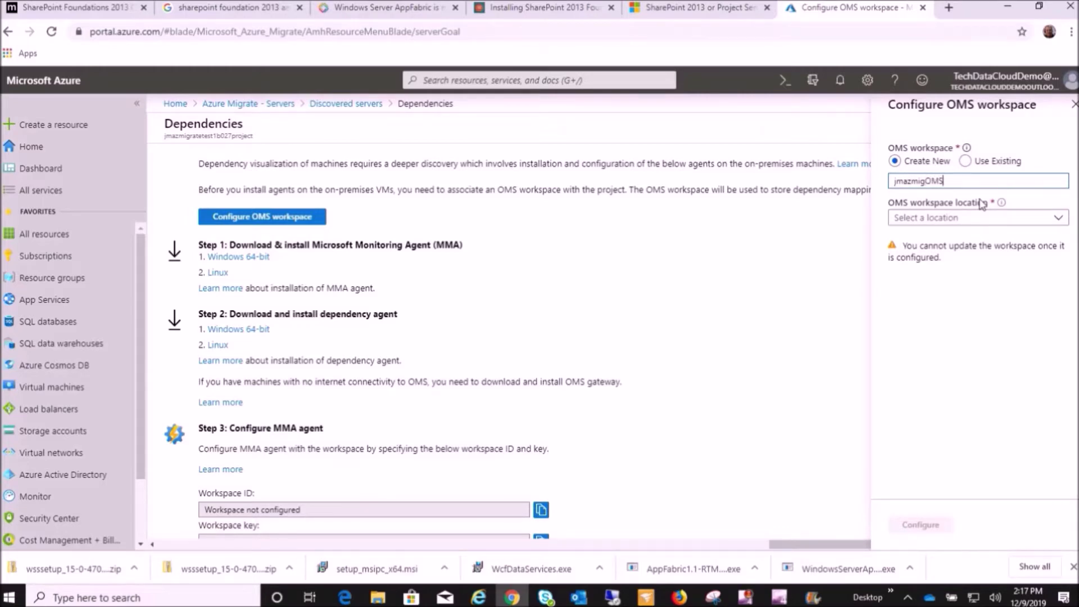
click(1057, 223)
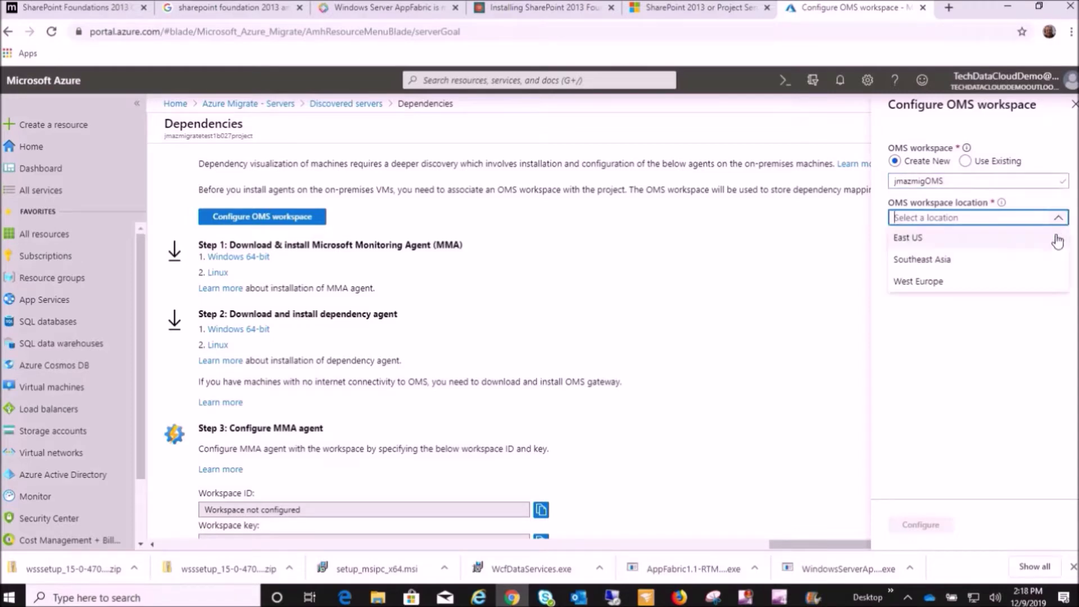
click(931, 241)
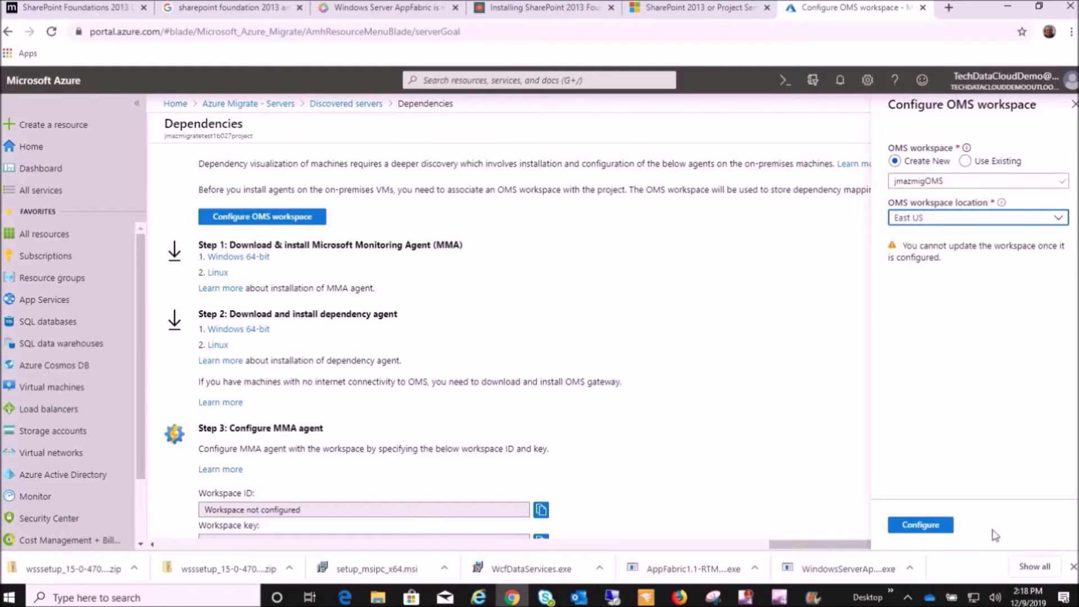
click(921, 523)
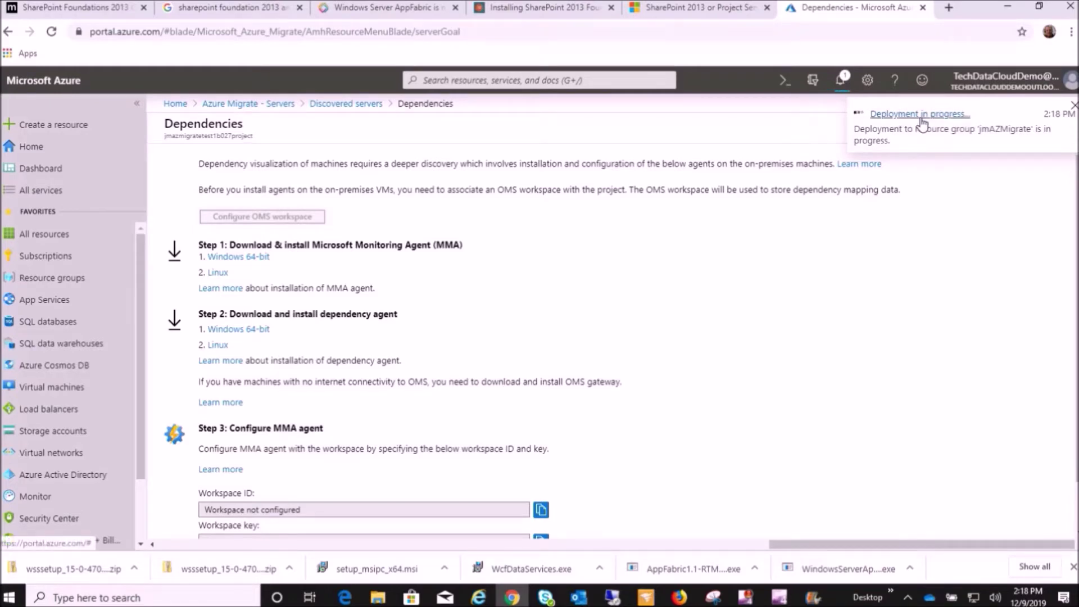
Step: Check the OMS workspace deployment details, the jmAZMigrate resource group and the deployment notifications
click(921, 115)
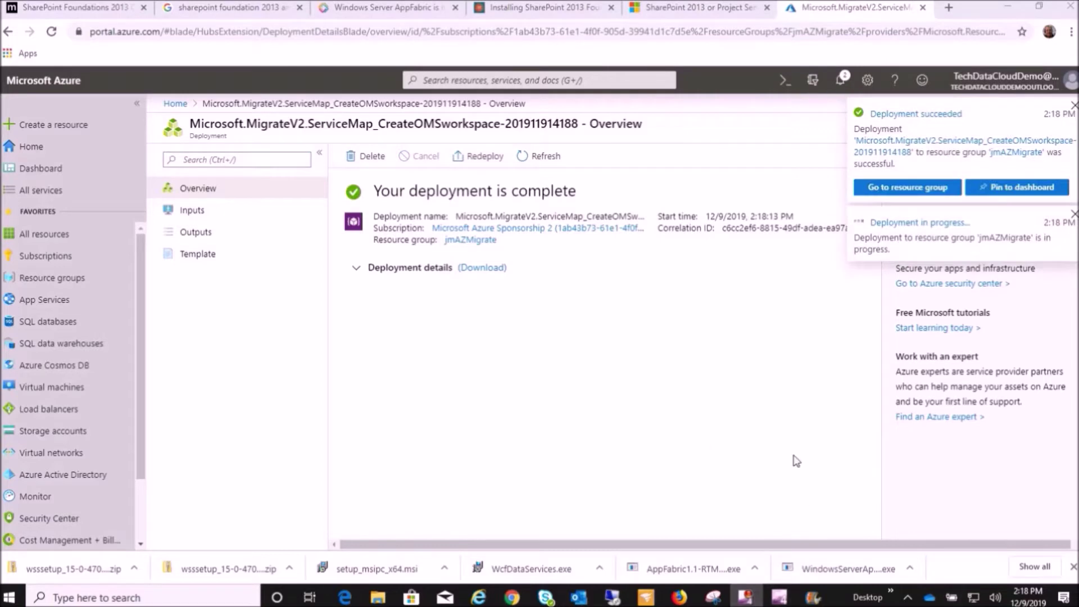
click(900, 187)
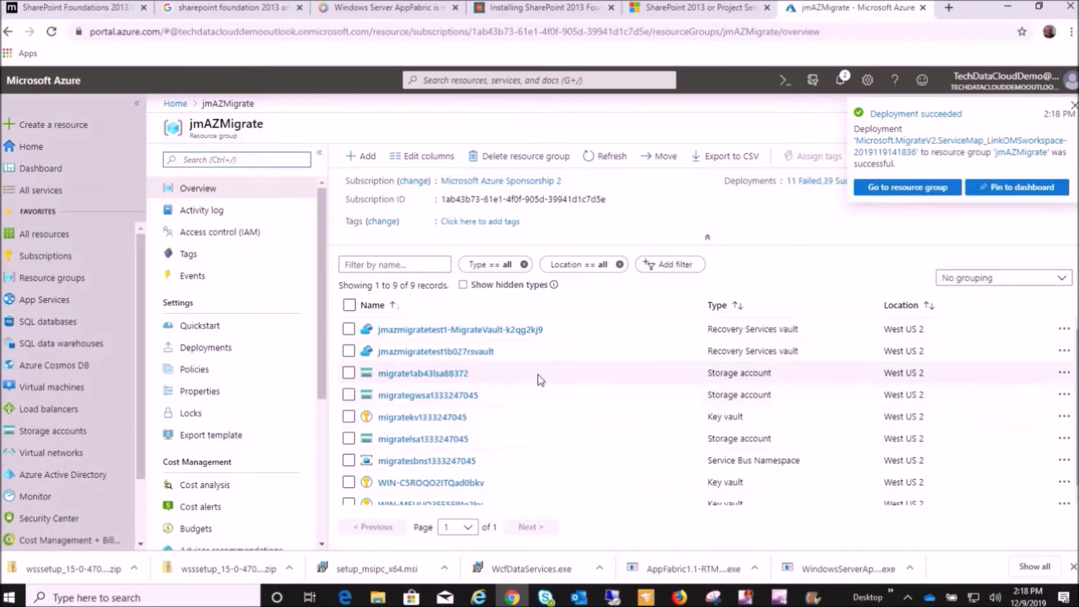
click(846, 87)
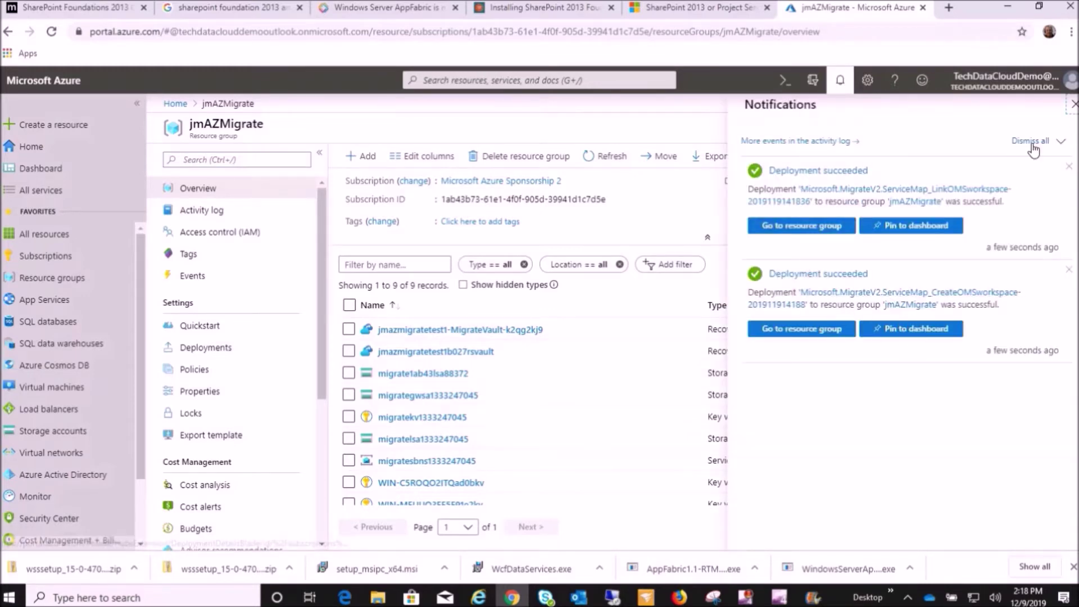
click(1073, 104)
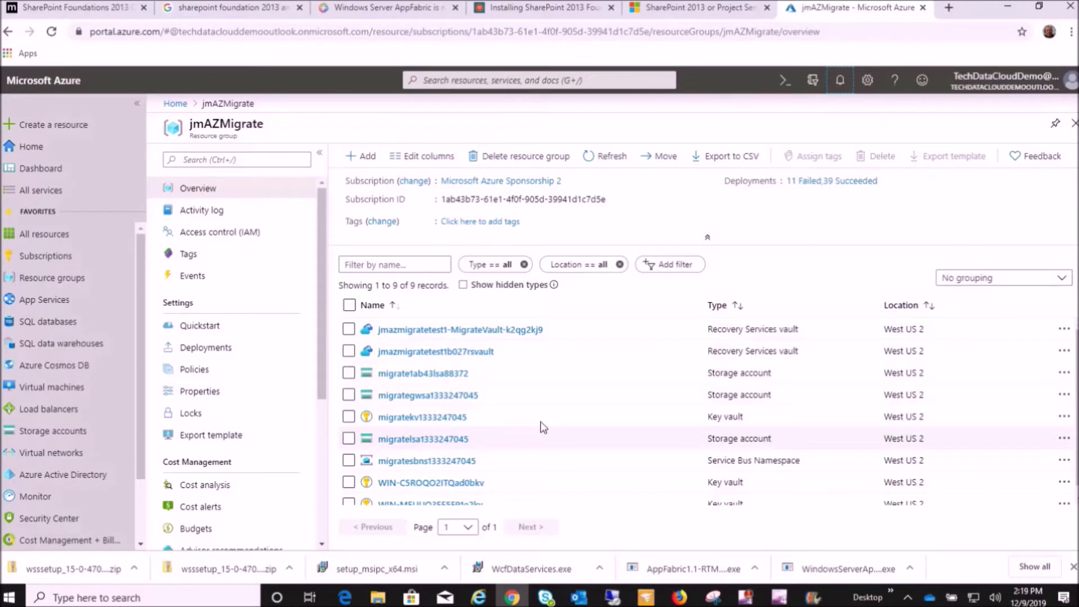
Step: Return to the discovered servers in Azure Migrate and reopen the dependency agent instructions for azmigrateVMdc
click(50, 150)
click(371, 176)
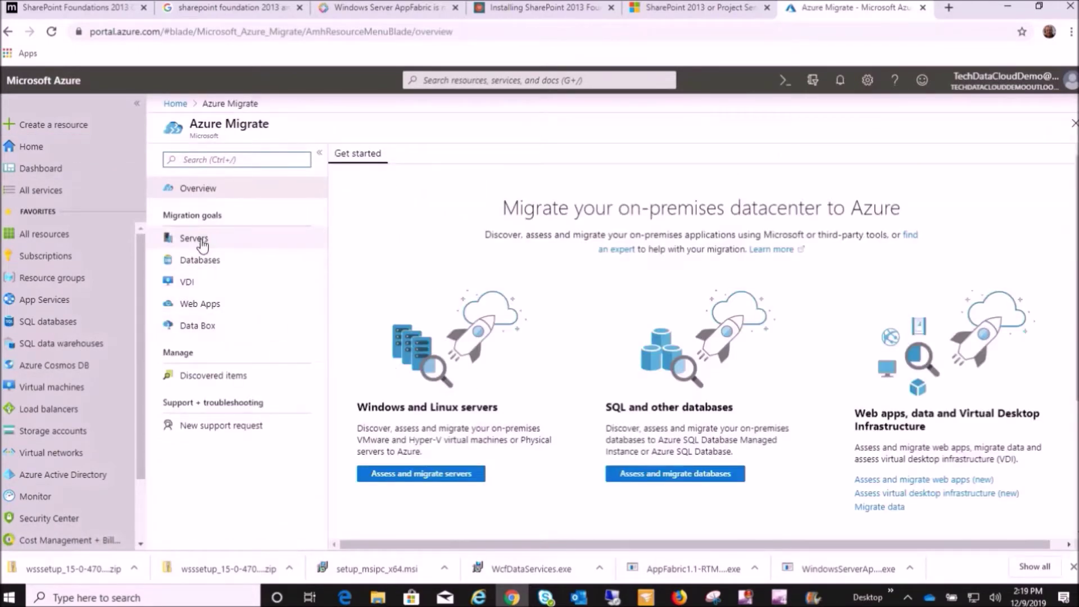
click(203, 246)
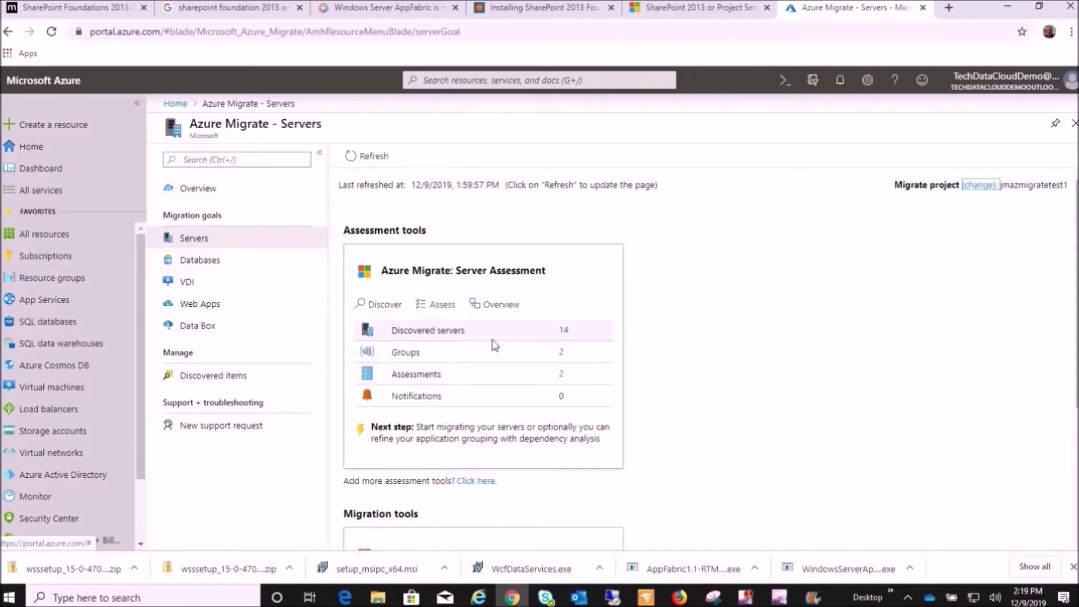
click(555, 336)
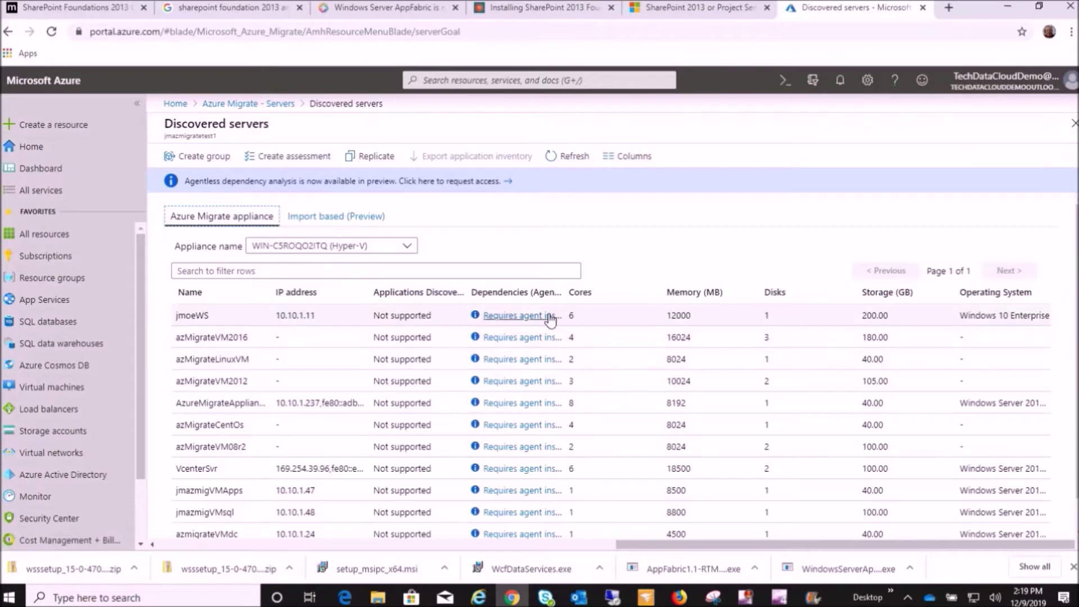
scroll(507, 357, down, 1)
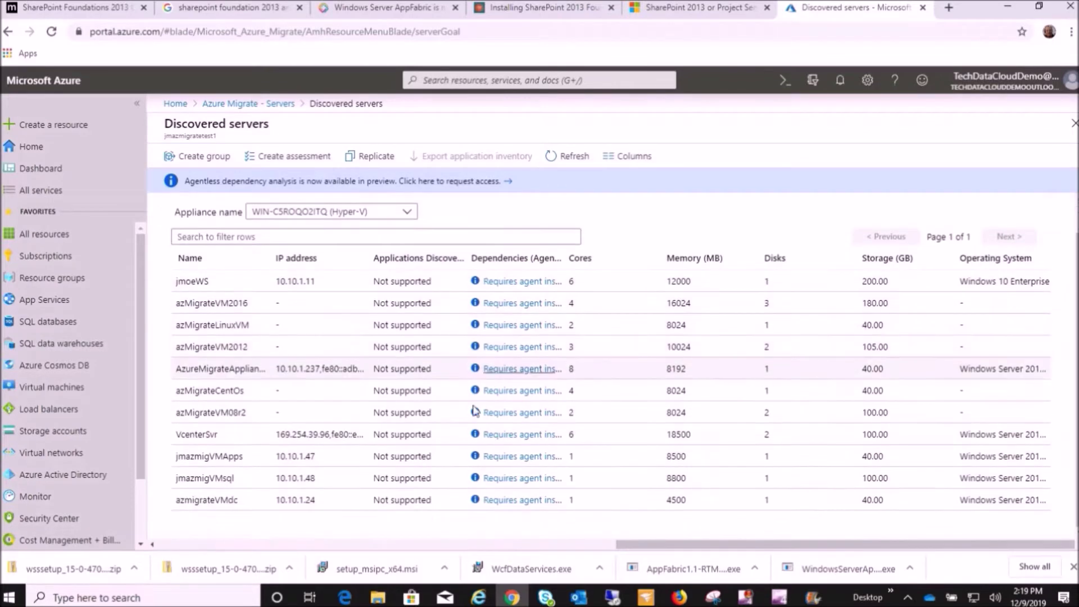
click(519, 501)
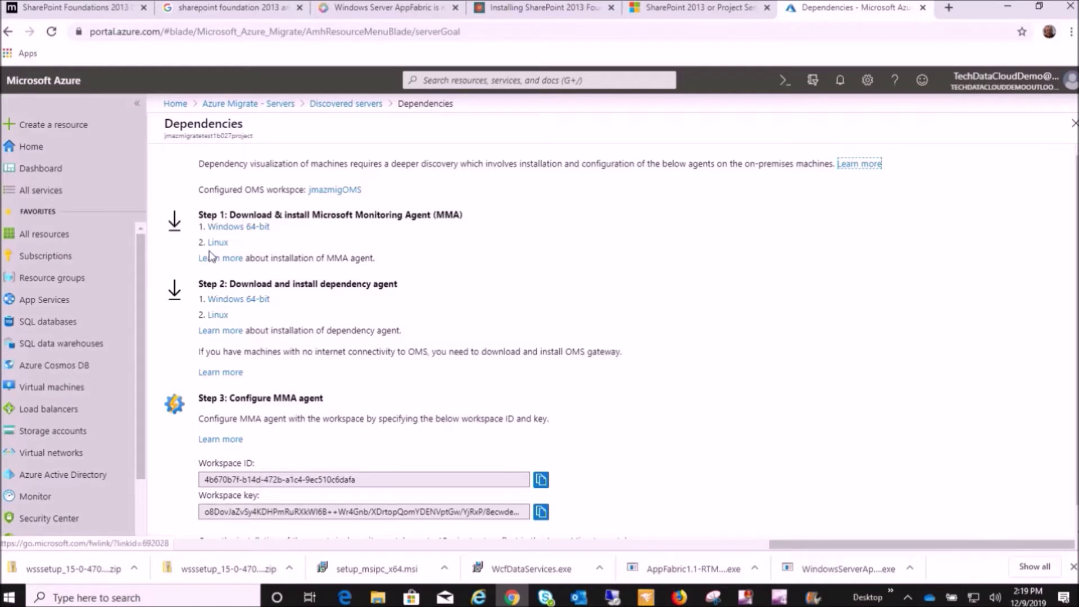
Step: Download the Windows 64-bit Microsoft Monitoring Agent and copy MMASetup-AMD64 through the shared Agents folder to the azmigrateVMdc desktop
click(240, 228)
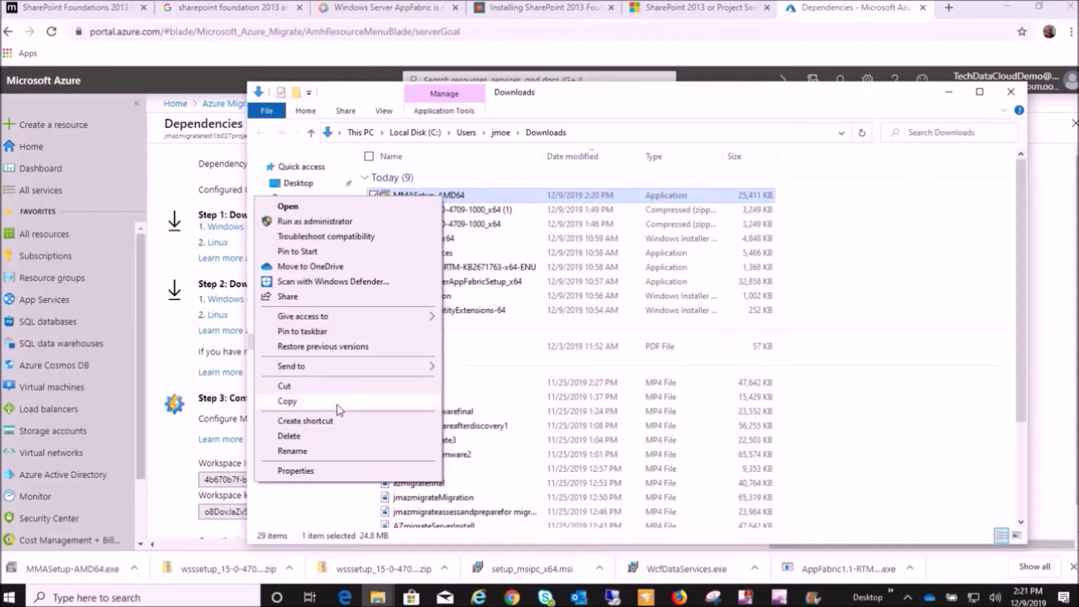
click(339, 400)
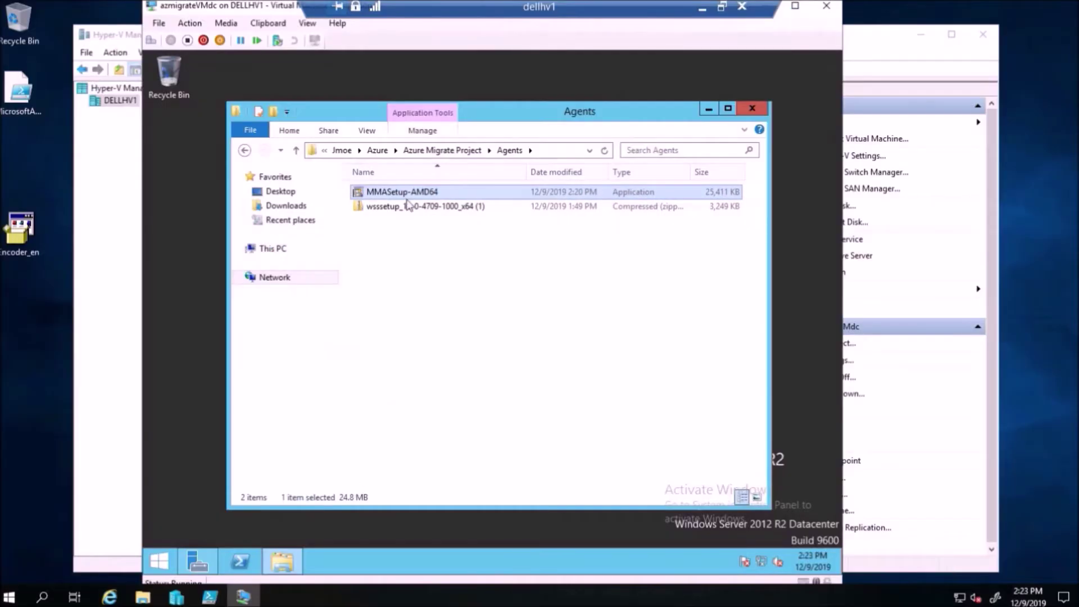
key(F2)
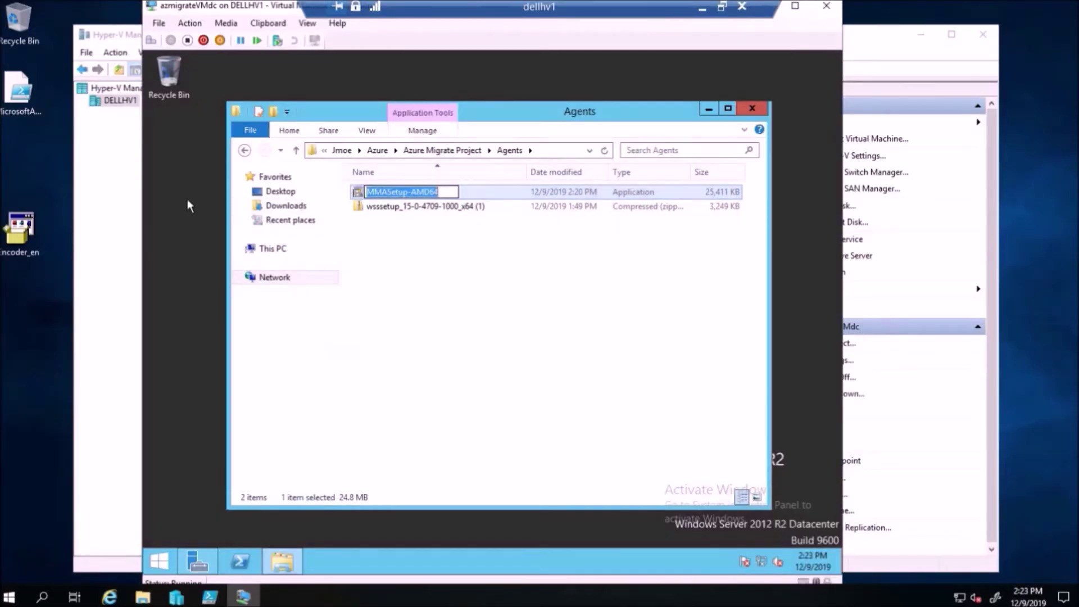
click(483, 301)
drag(396, 193, 181, 246)
click(520, 311)
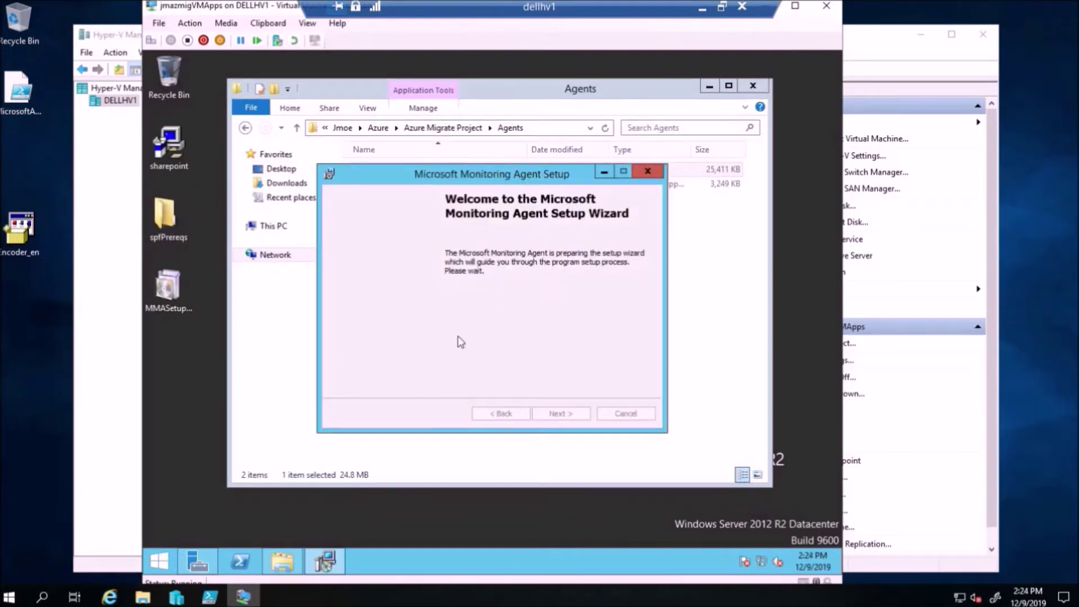
Step: In the monitoring agent setup on jmazmigVMApps, accept the license and default folder, and choose to connect to Azure Log Analytics (OMS)
click(570, 418)
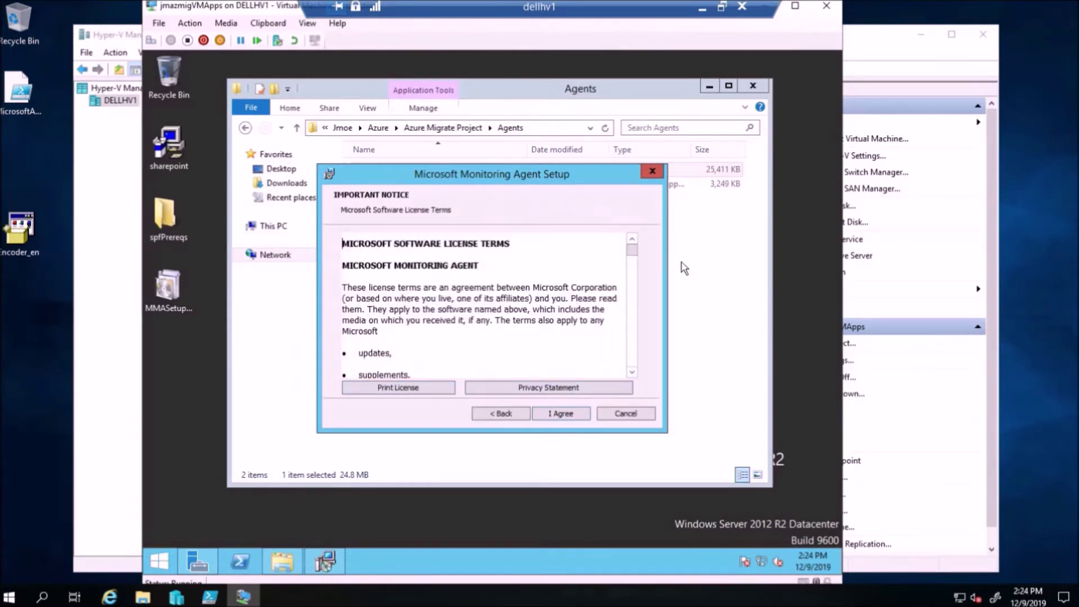
drag(634, 256, 632, 301)
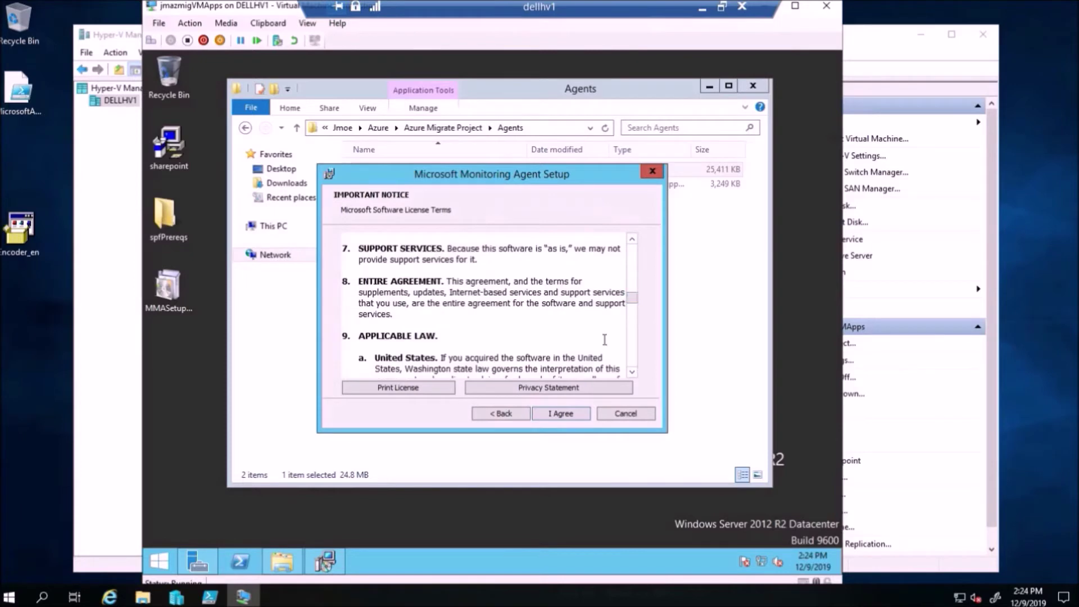
click(556, 414)
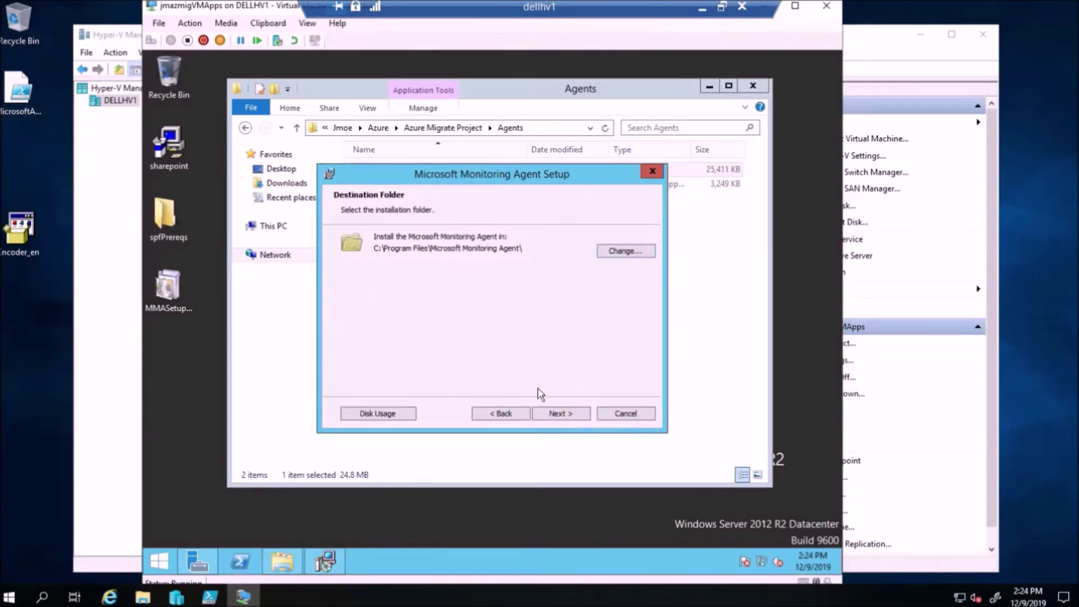
click(544, 413)
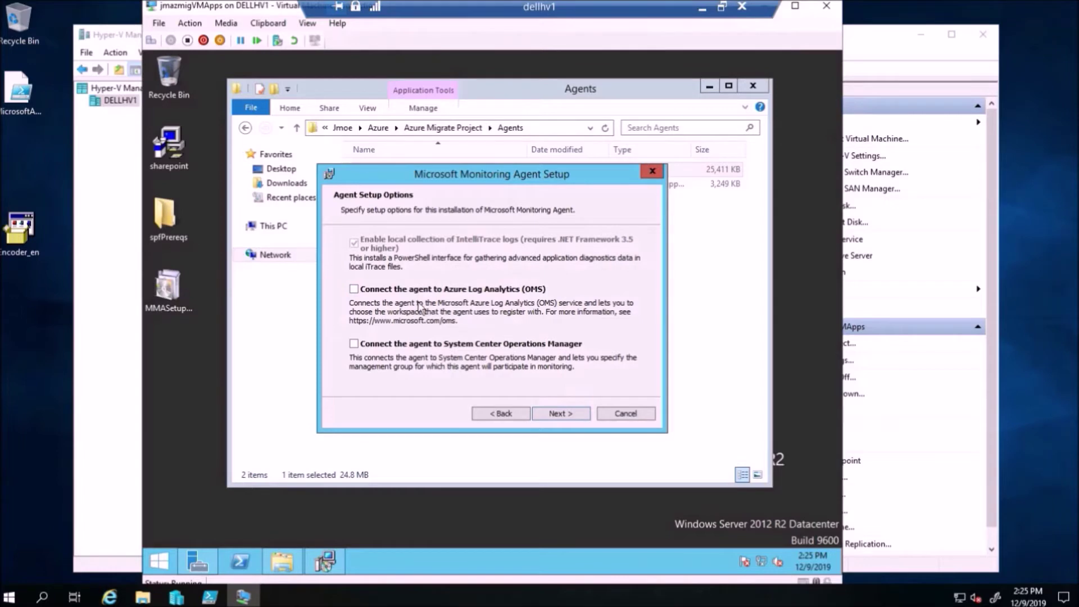
click(355, 291)
click(558, 415)
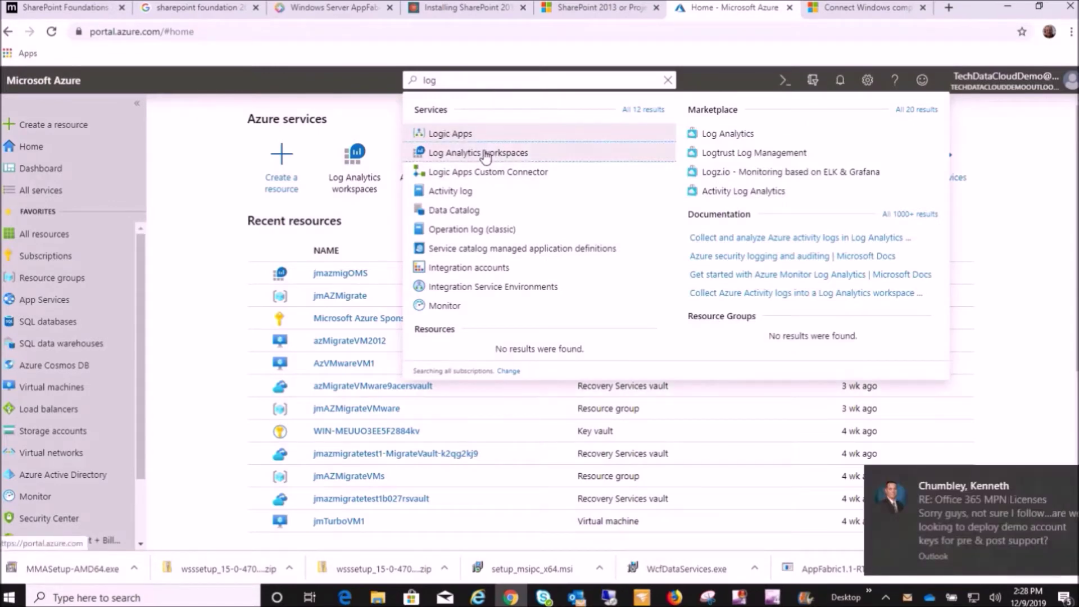
Step: Open the advanced settings of the jmazmigOMS Log Analytics workspace in the Azure portal and copy its workspace ID
click(490, 157)
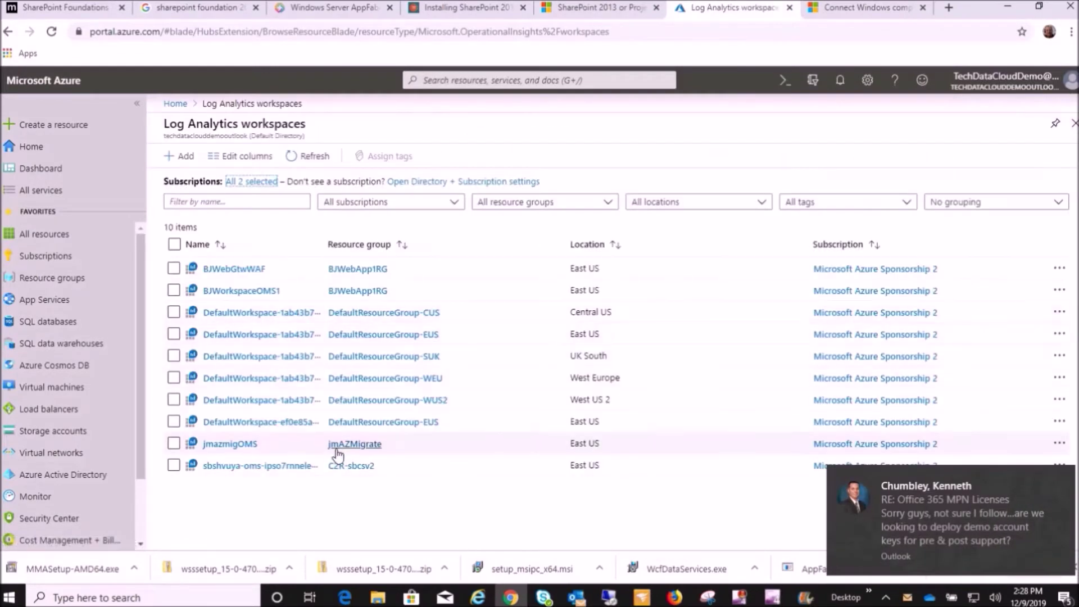
click(225, 445)
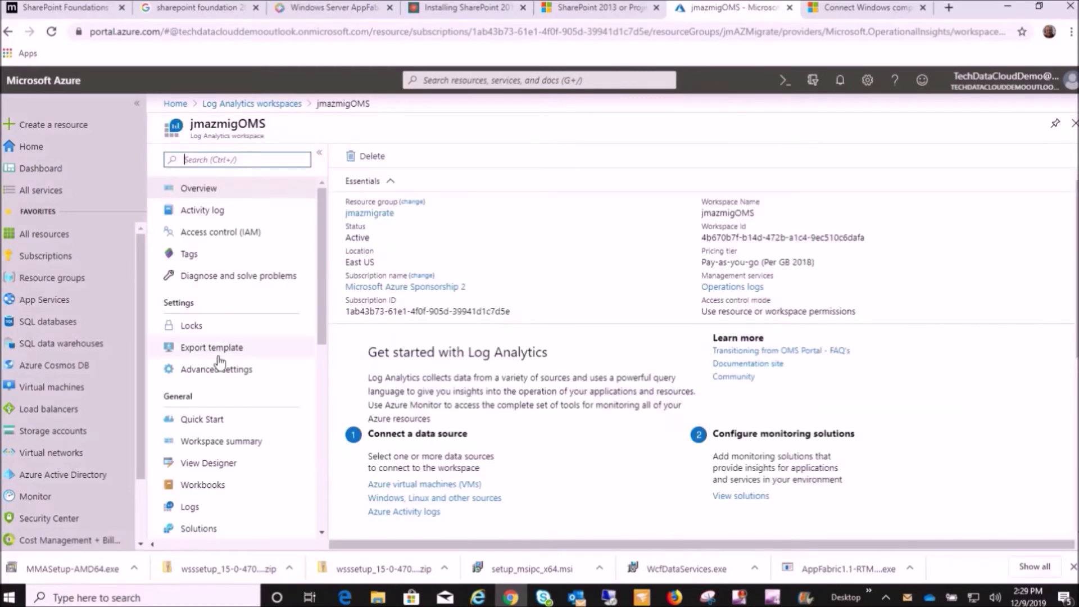
click(207, 372)
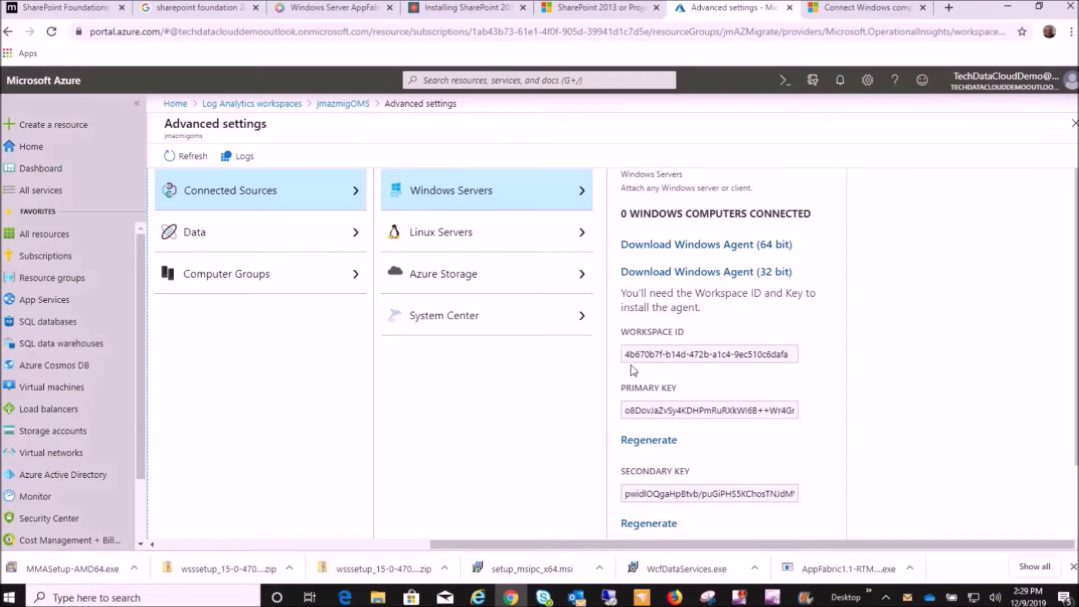
drag(626, 355, 834, 365)
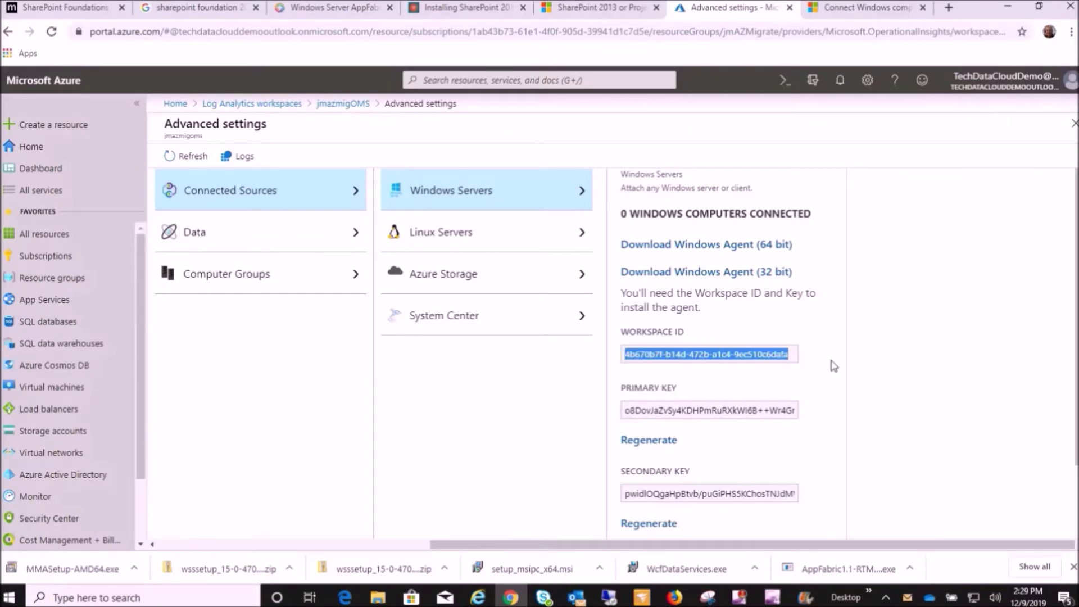
right_click(785, 359)
click(793, 370)
Step: Connect the monitoring agent on jmazmigVMApps to the Log Analytics workspace with its ID and key under Azure Commercial, and install it
click(610, 595)
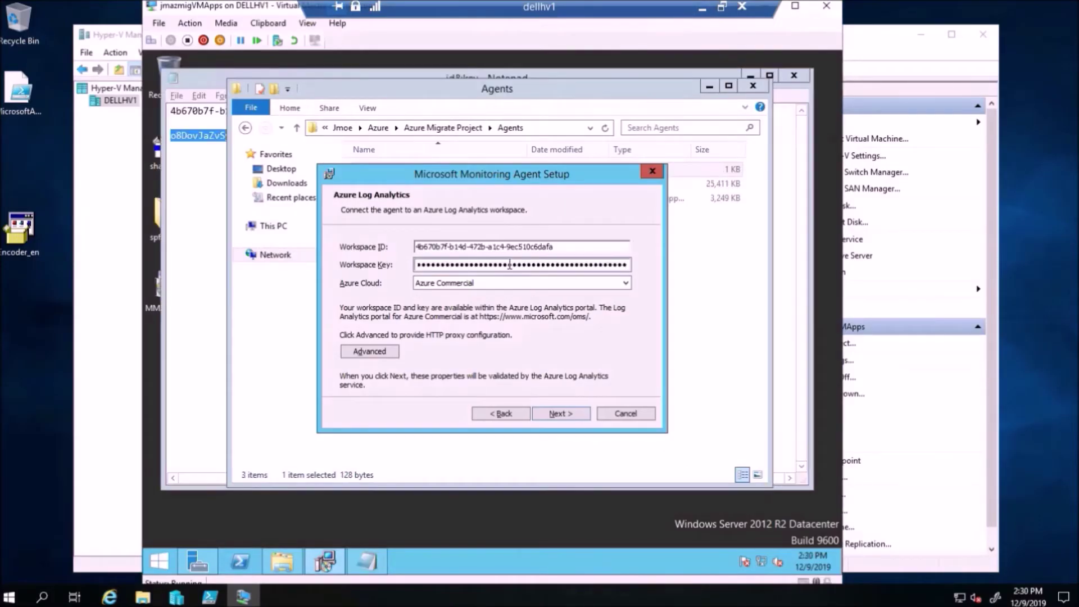
click(626, 283)
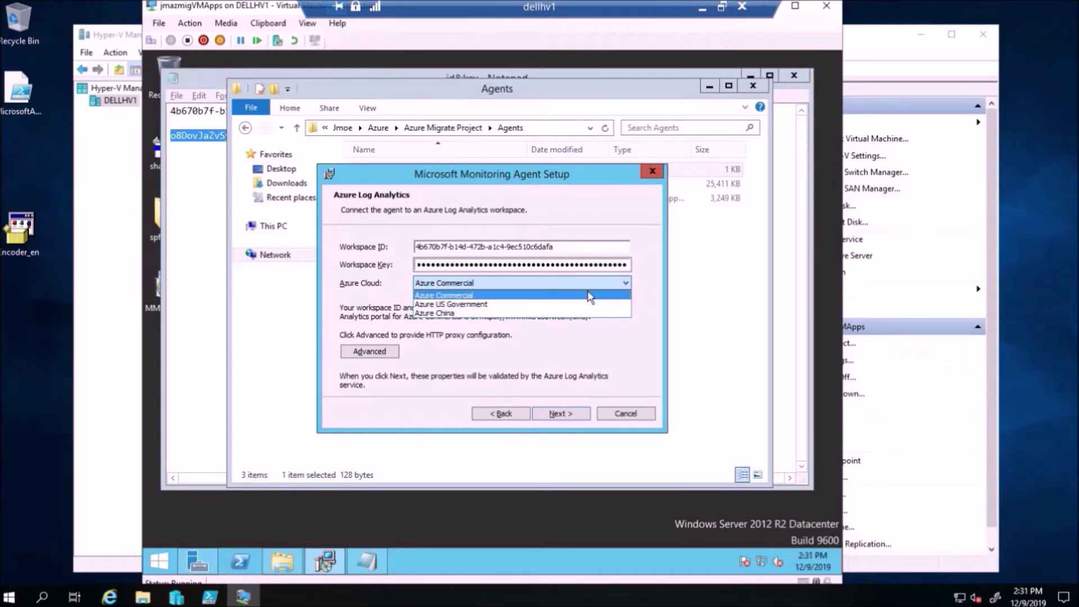
click(393, 337)
click(567, 416)
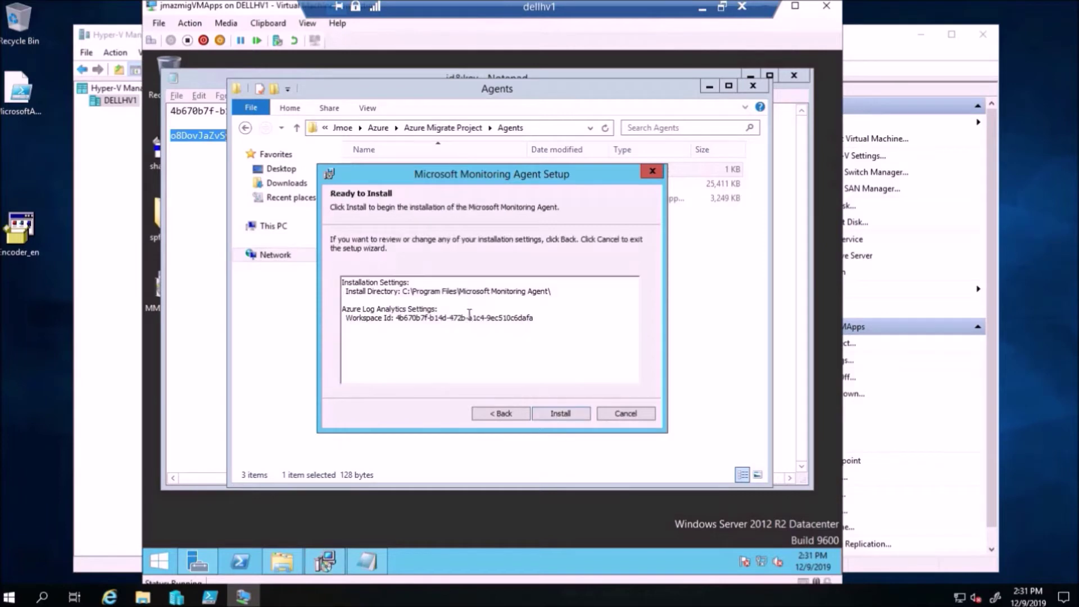
click(562, 413)
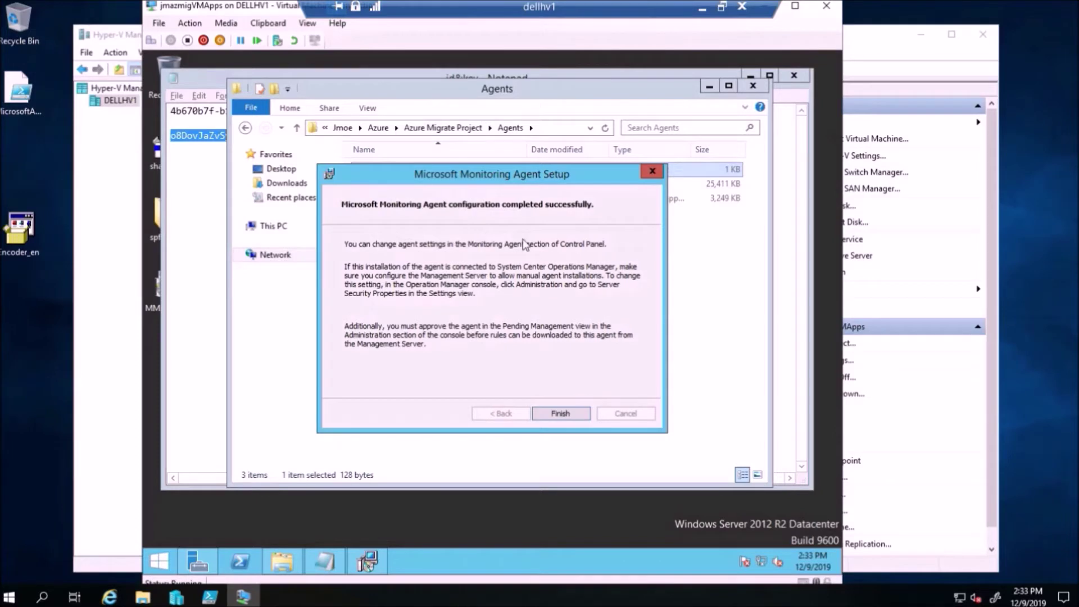
click(559, 413)
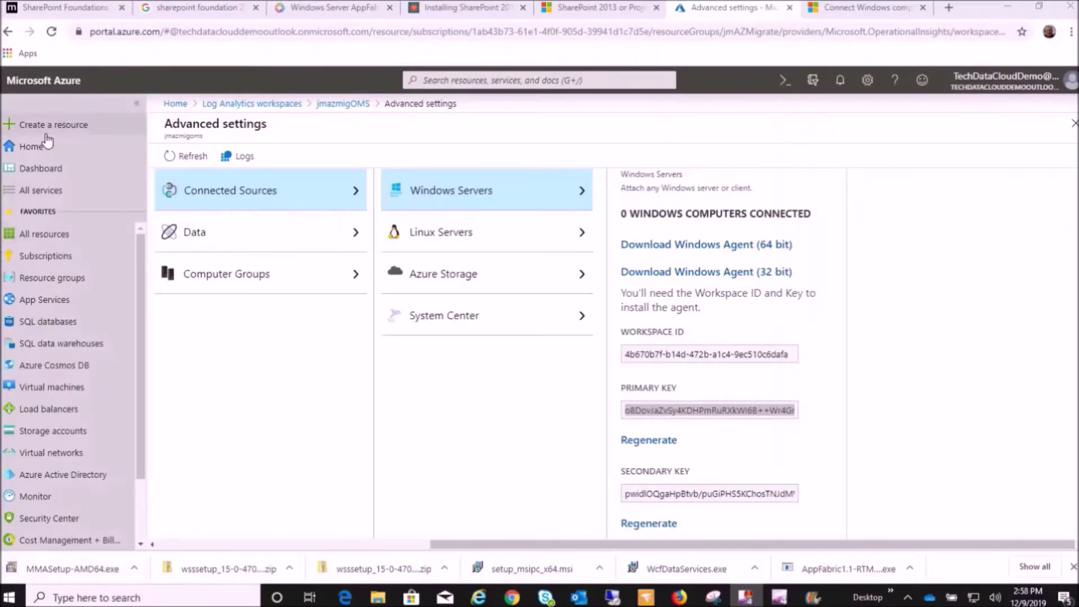
Step: Return to Azure Migrate from the portal home and open the discovered servers of the jmazmigratetest1 project
click(57, 151)
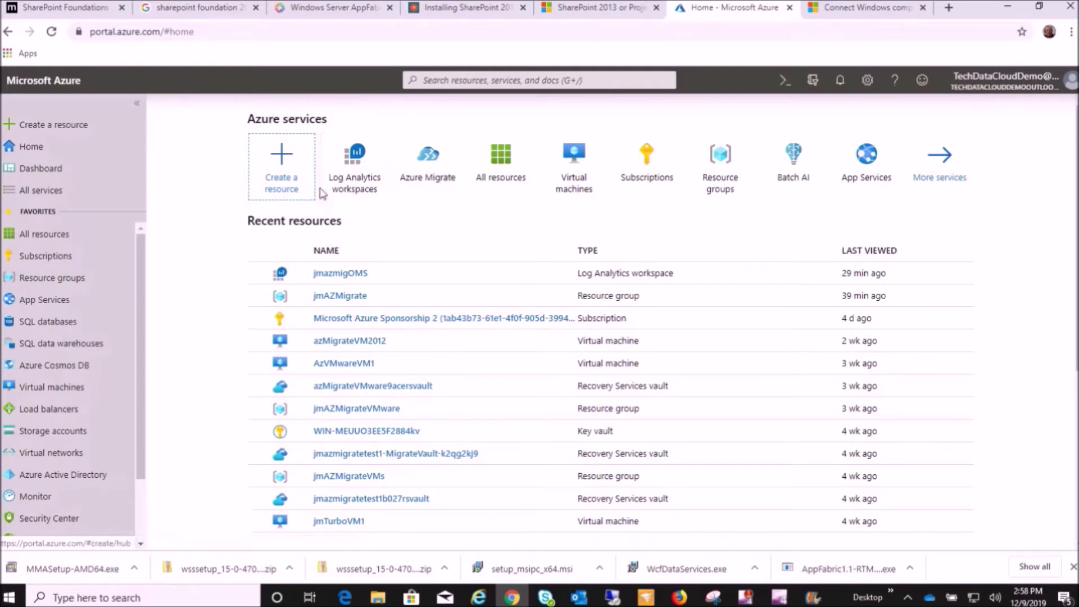
click(428, 175)
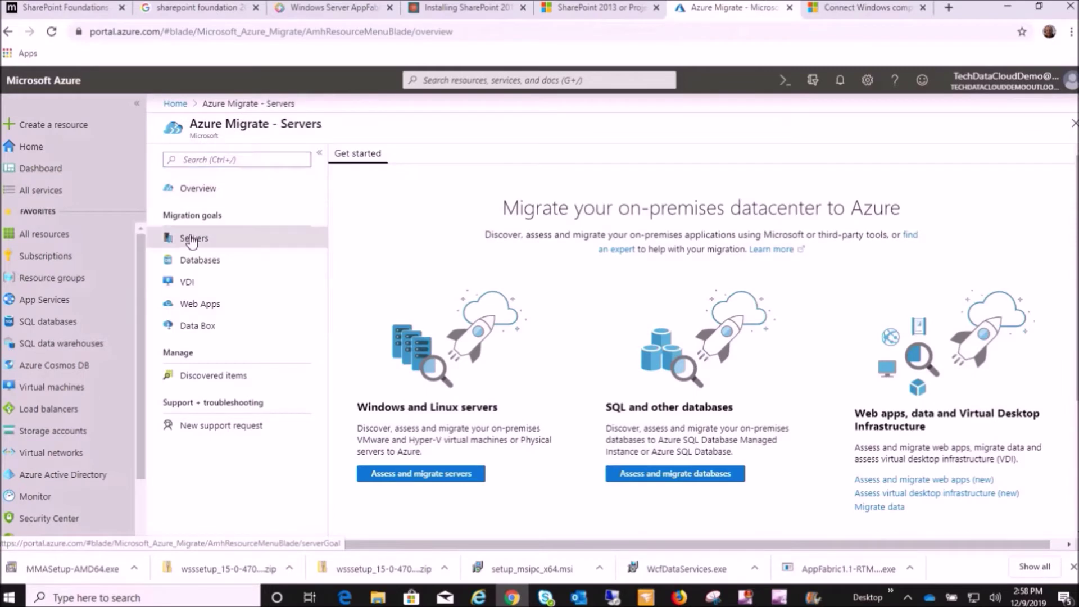
click(191, 238)
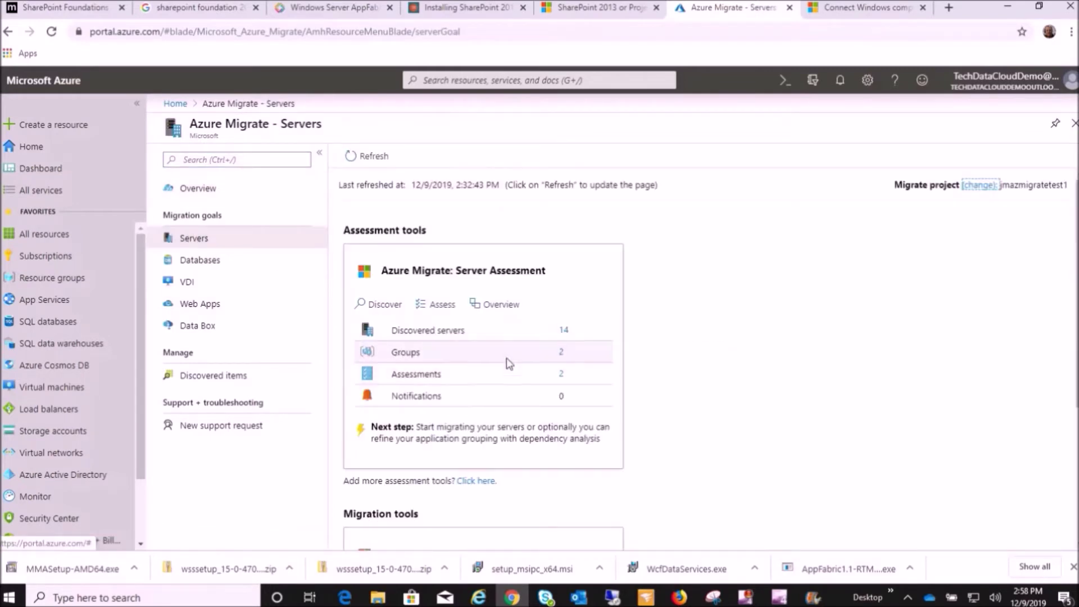
click(565, 337)
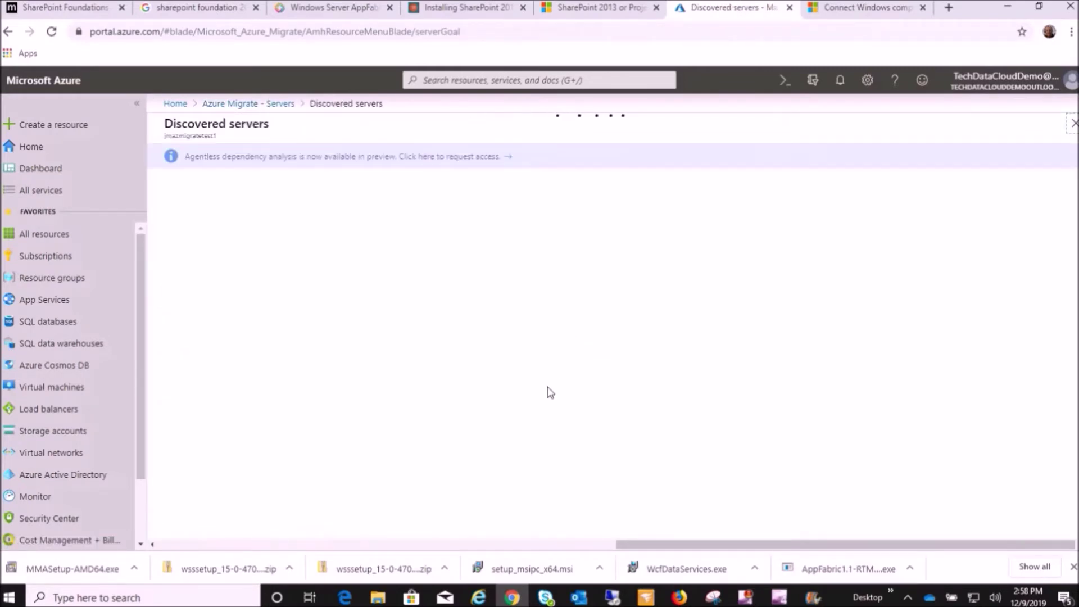
Step: Open the dependency agent instructions for azmigrateVMdc and download the Windows 64-bit dependency agent
scroll(568, 396, down, 2)
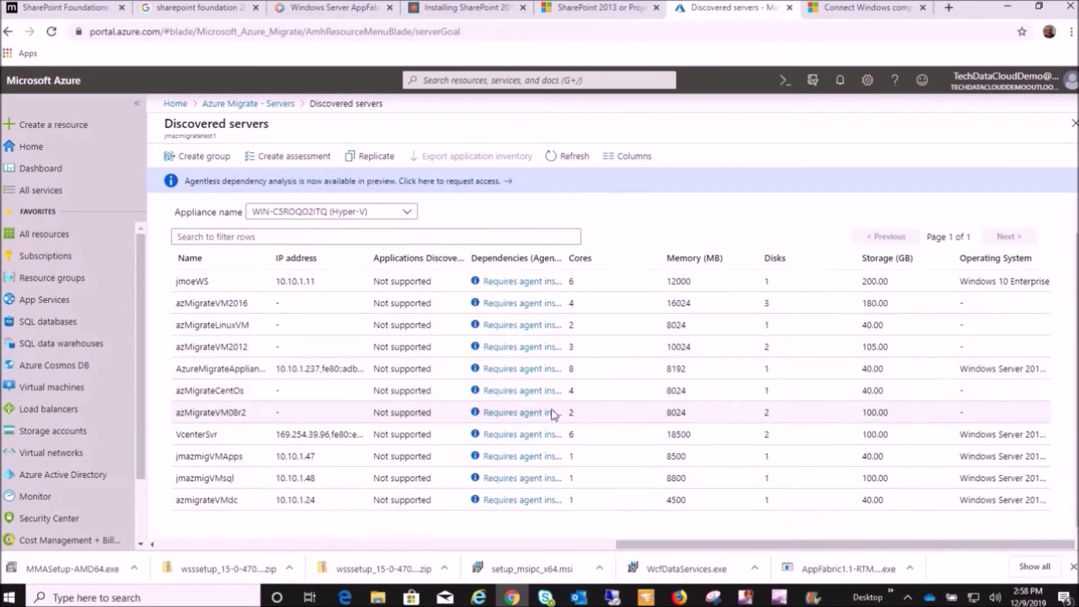
click(509, 500)
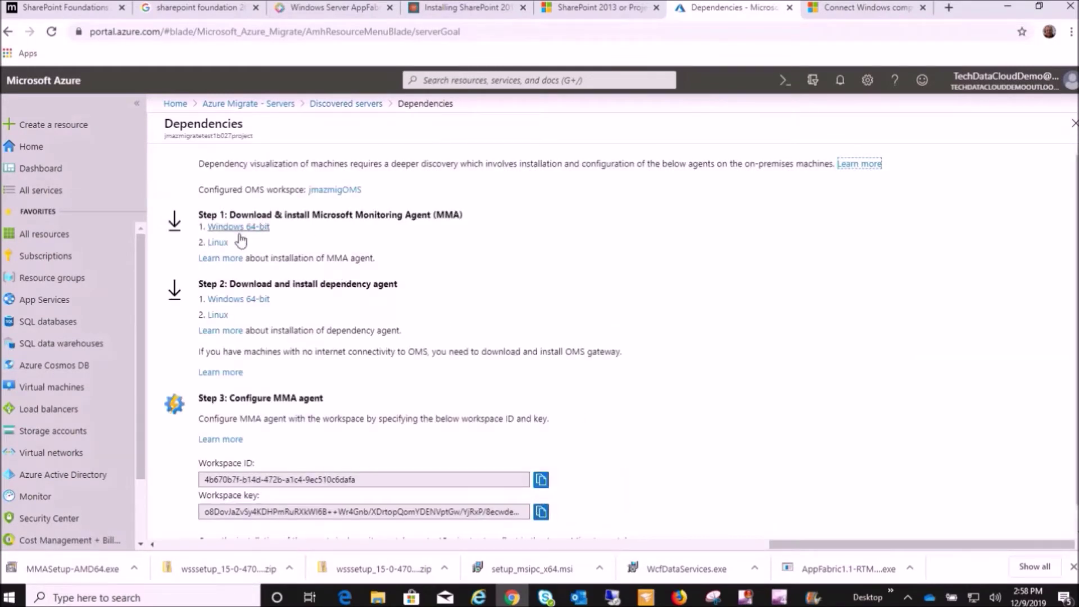
click(250, 301)
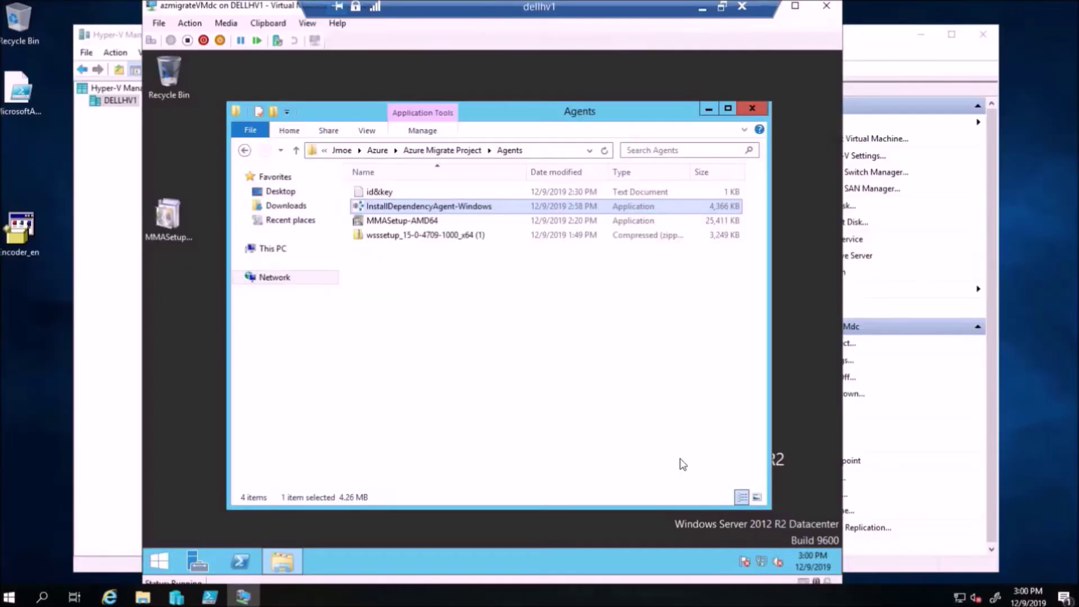
Step: Run InstallDependencyAgent-Windows from the Agents folder on azmigrateVMdc, accept the license agreement, and complete the setup
double_click(410, 207)
click(529, 316)
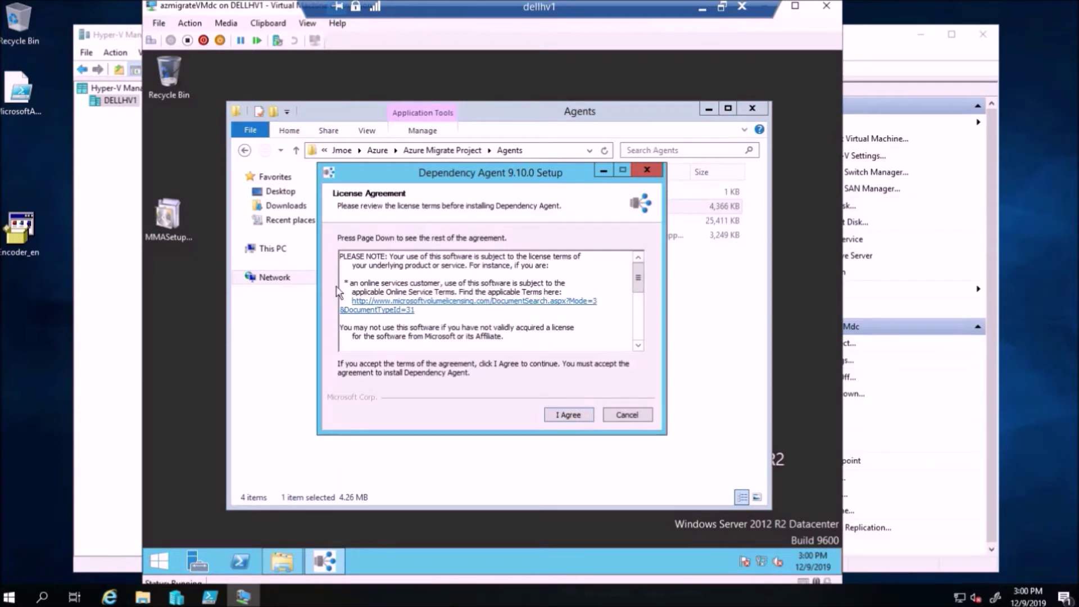
click(569, 416)
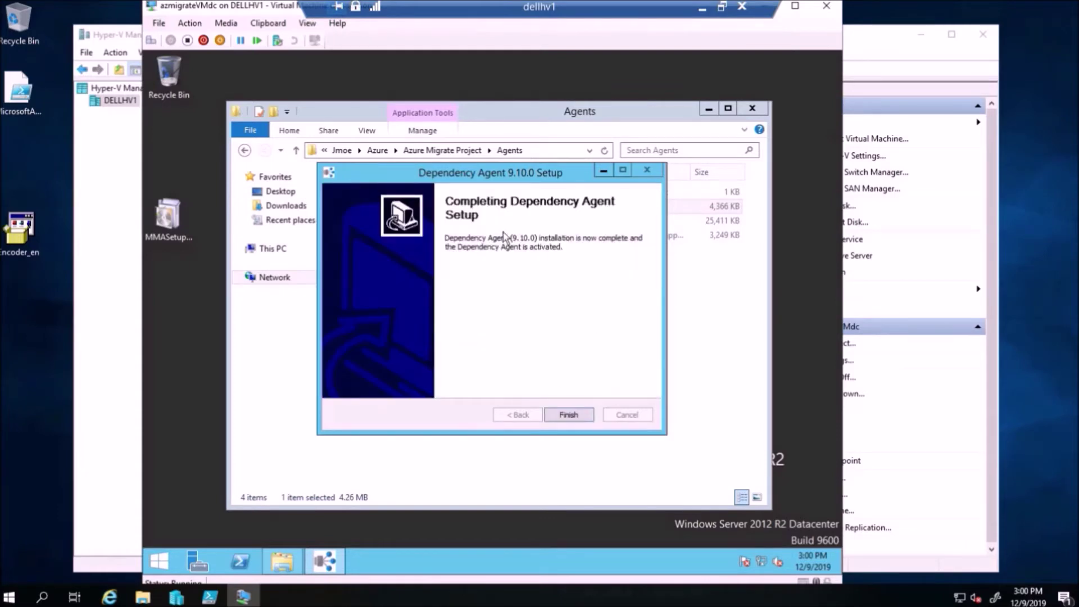
click(562, 414)
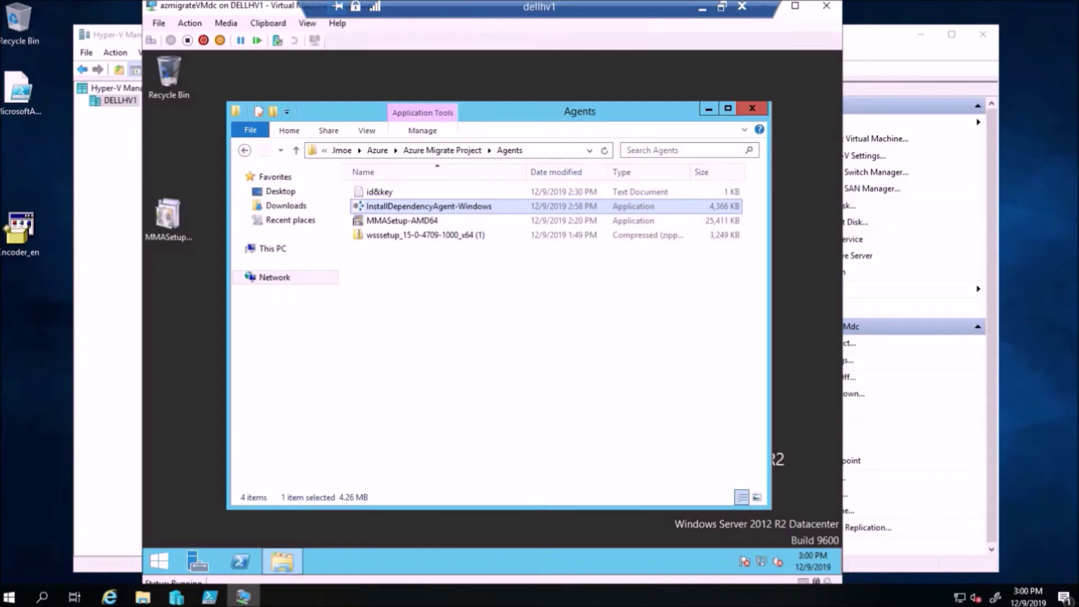
Step: Return to the Dependencies page in the Azure portal and read the note on how long installed agents take to appear
click(702, 8)
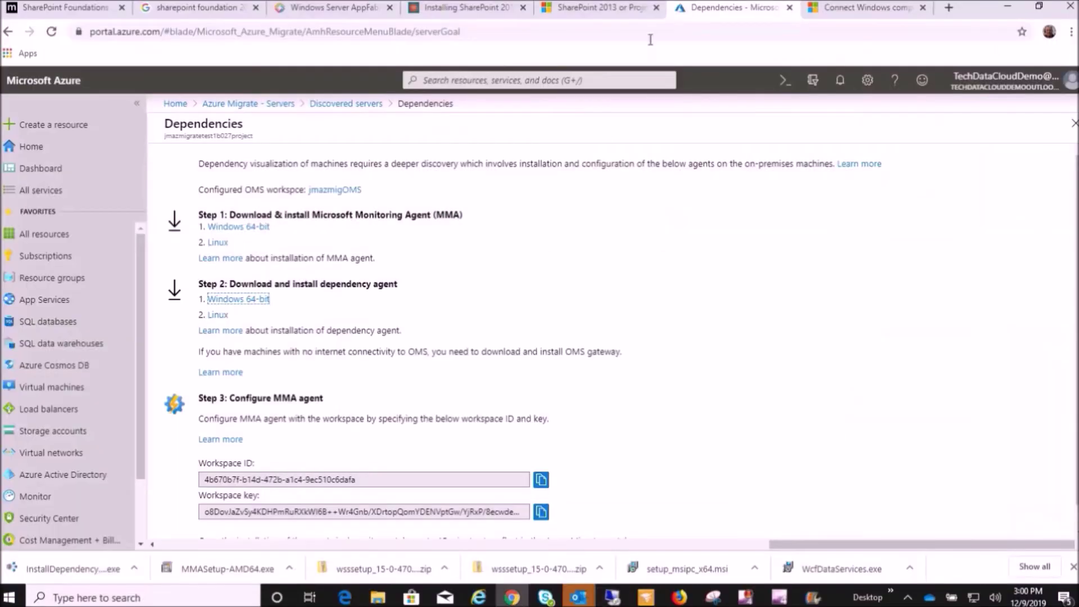
scroll(366, 414, down, 1)
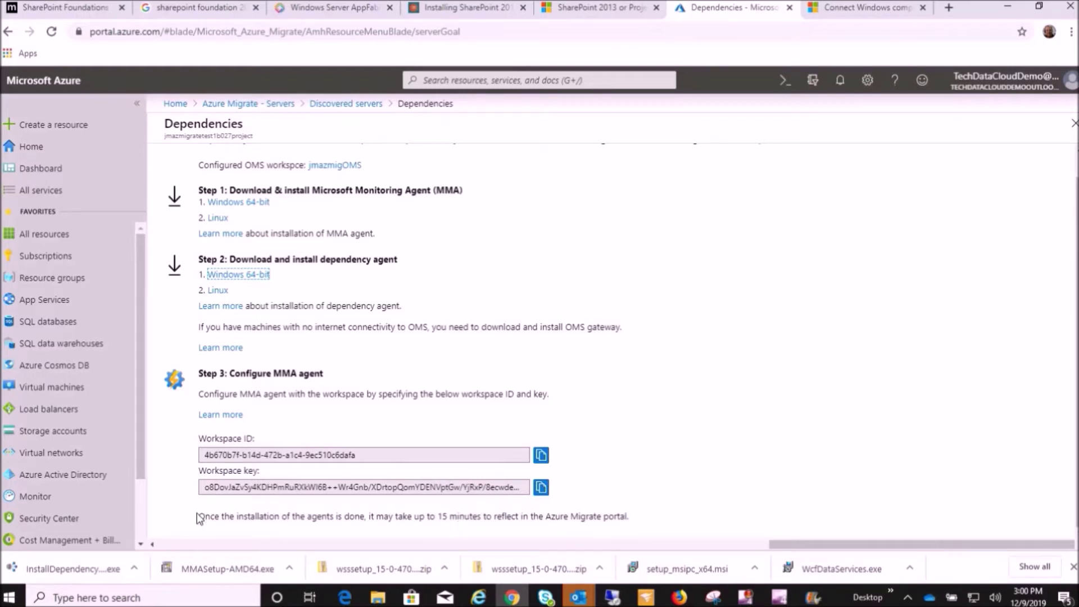
drag(201, 517, 634, 527)
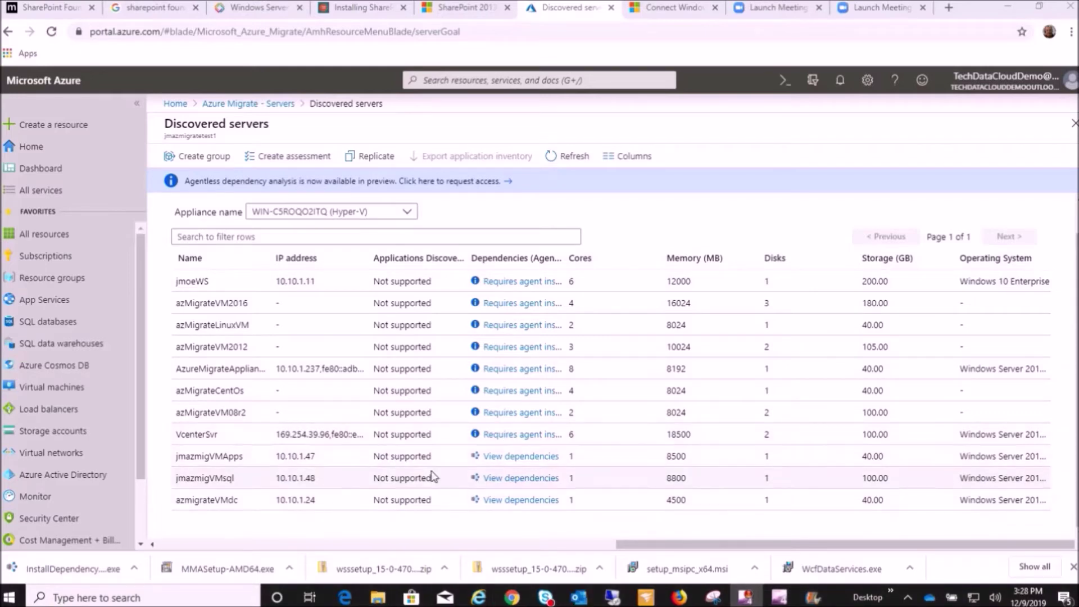
Step: Examine the dependency map of jmazmigVMApps, and return to the discovered servers list in Azure Migrate
click(523, 460)
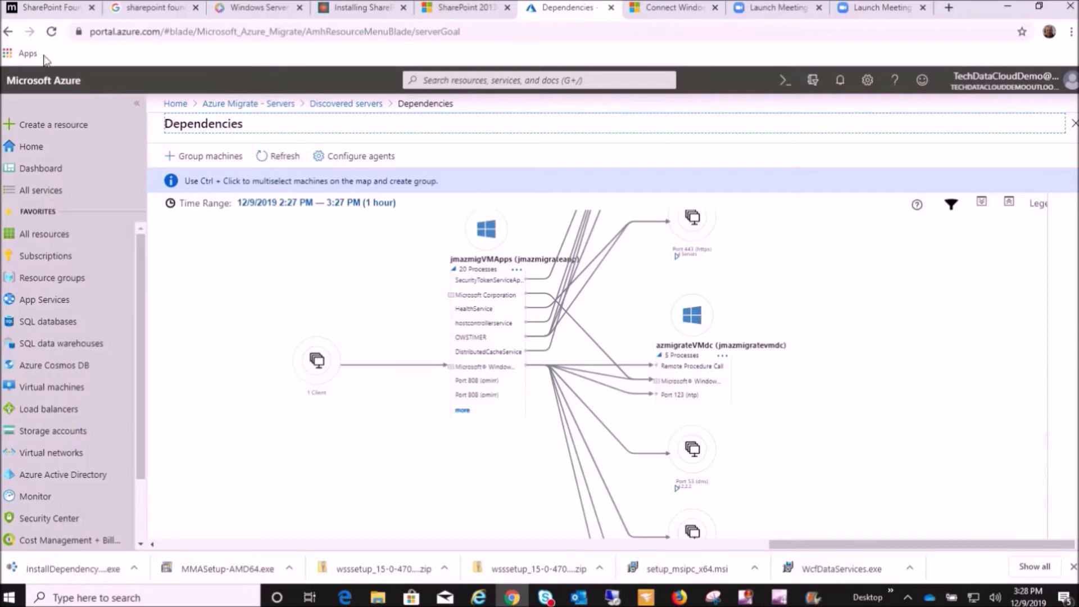
click(7, 32)
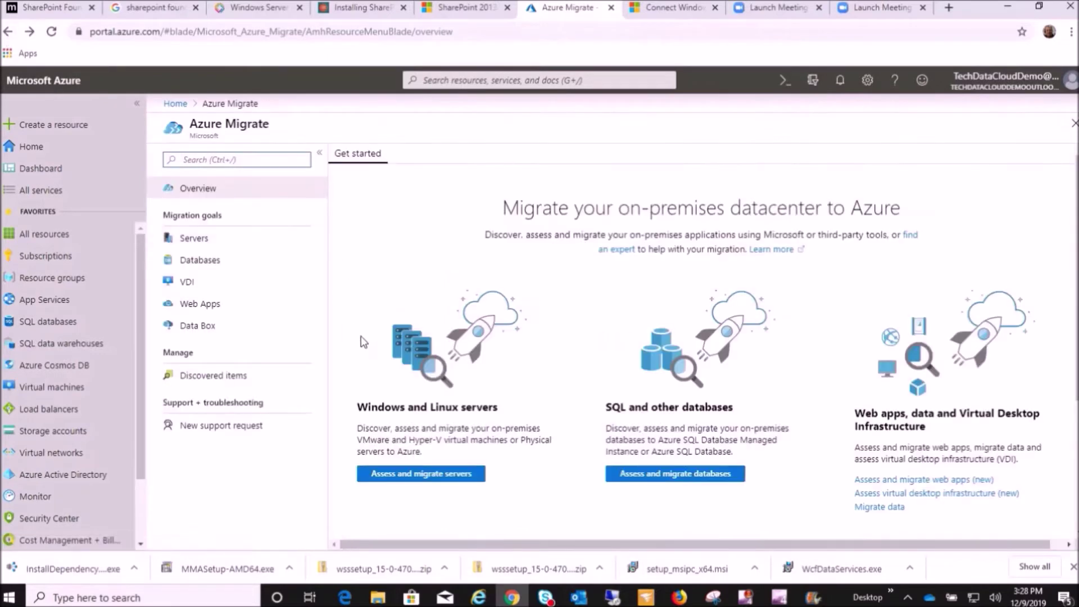
click(230, 238)
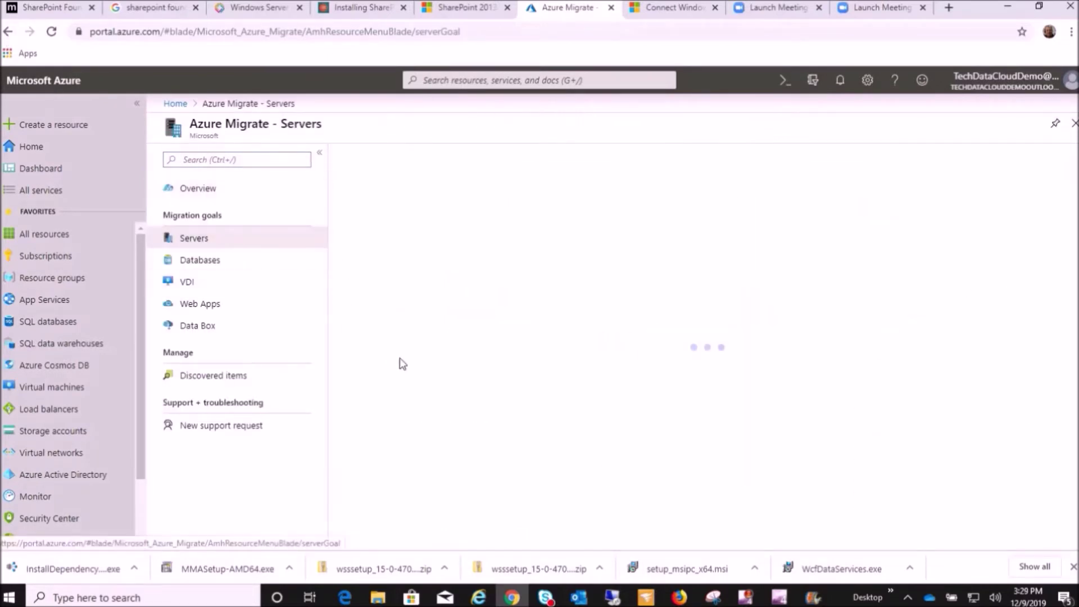
click(561, 333)
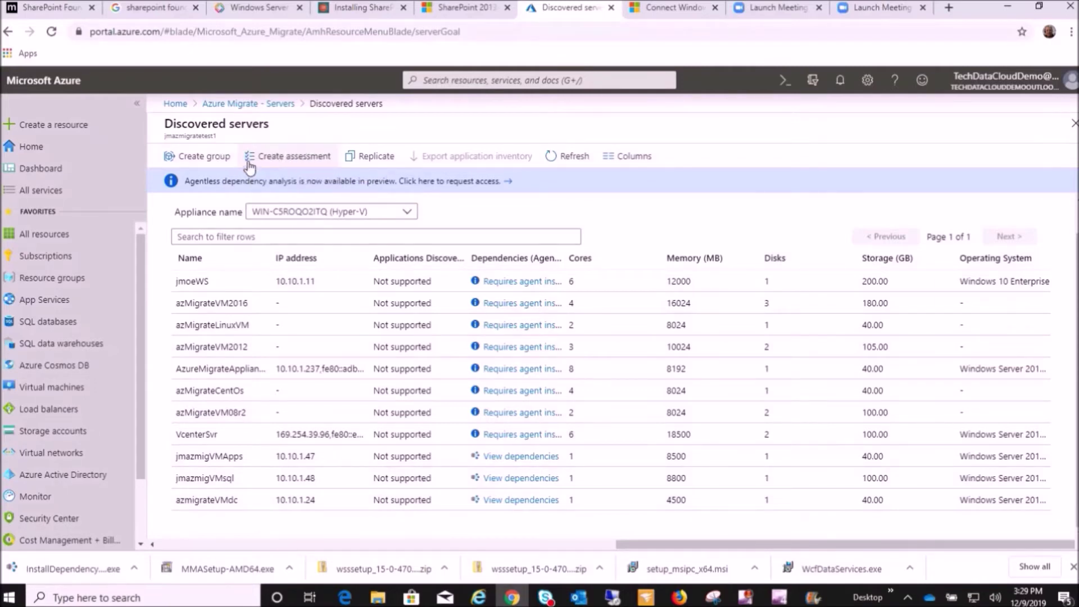
Step: Start a server assessment named jmazmigasmnt1 with a new group named jmazmigasmntGP1
click(196, 162)
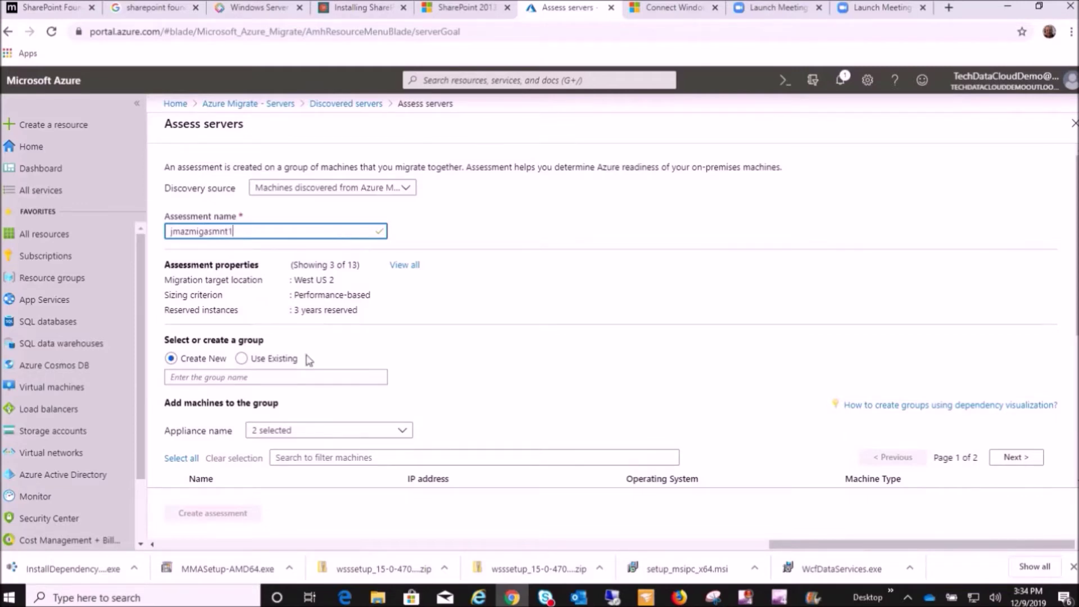
click(245, 375)
text(jmazmigasmntGP1)
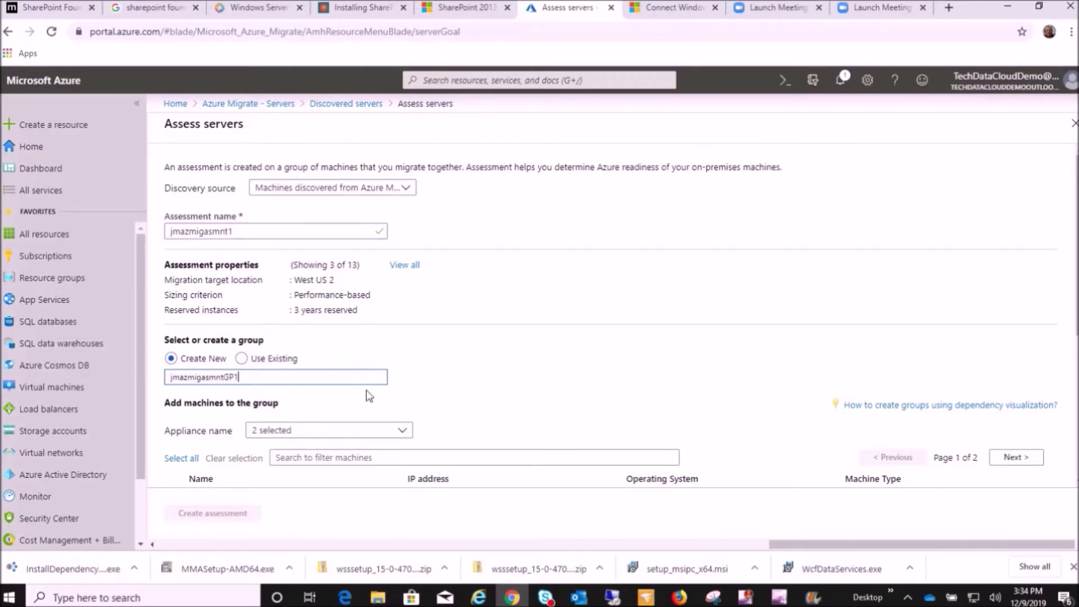
Step: Add azmigrateVMdc, jmazmigVMsql and jmazmigVMApps to the assessment group and create the assessment
scroll(370, 396, down, 4)
scroll(360, 323, down, 2)
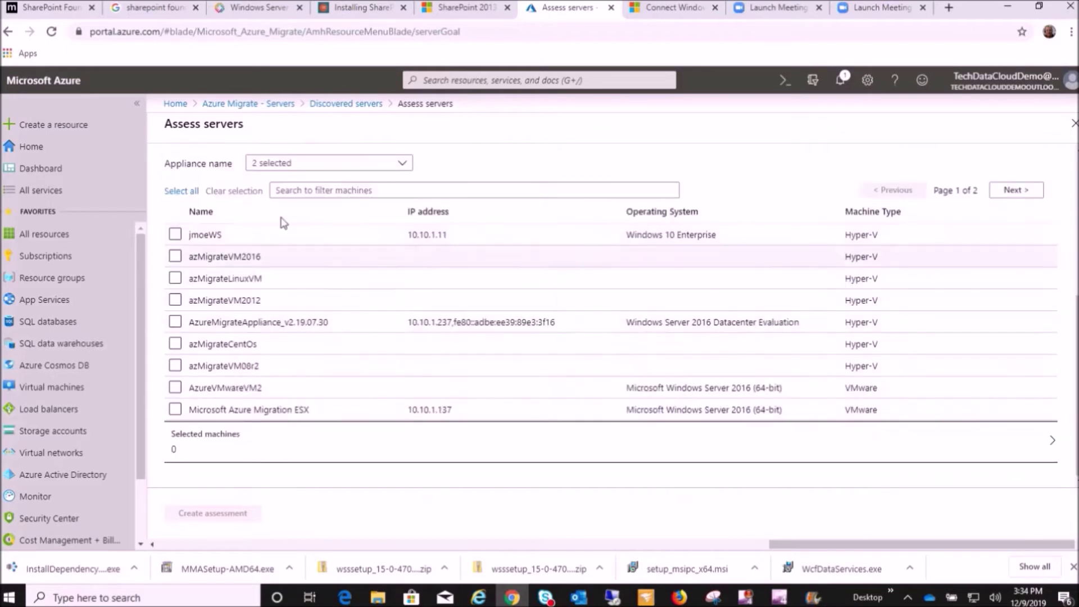
click(1014, 190)
click(175, 409)
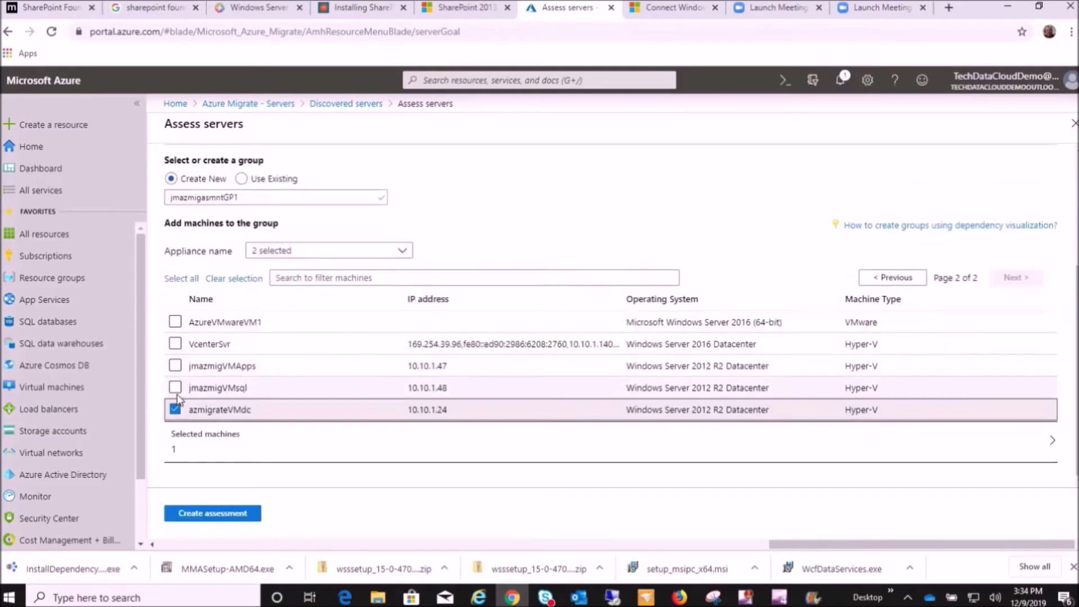
click(176, 387)
click(175, 365)
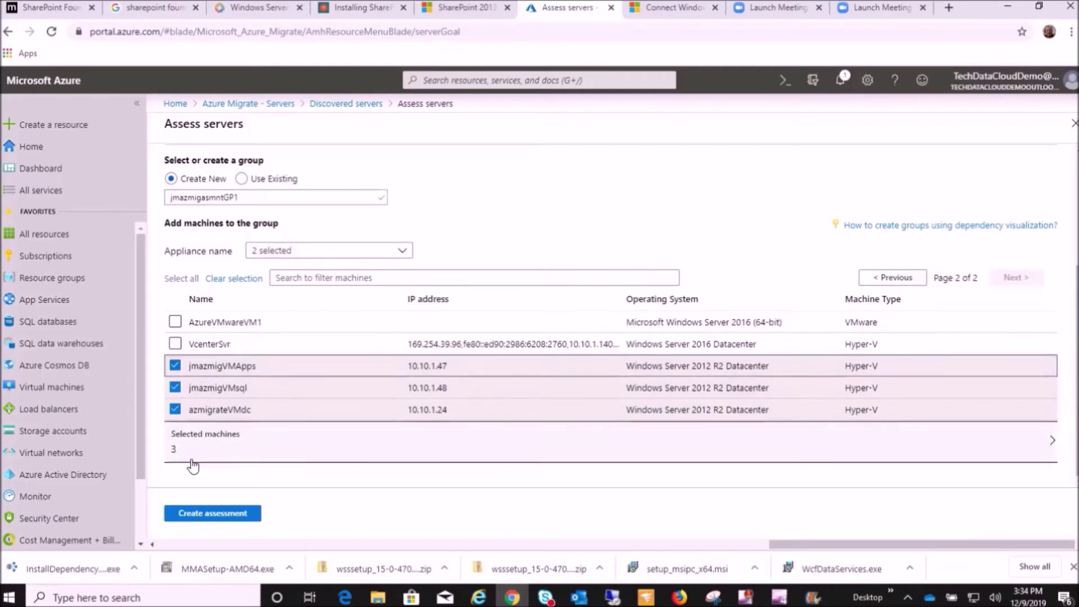
click(227, 516)
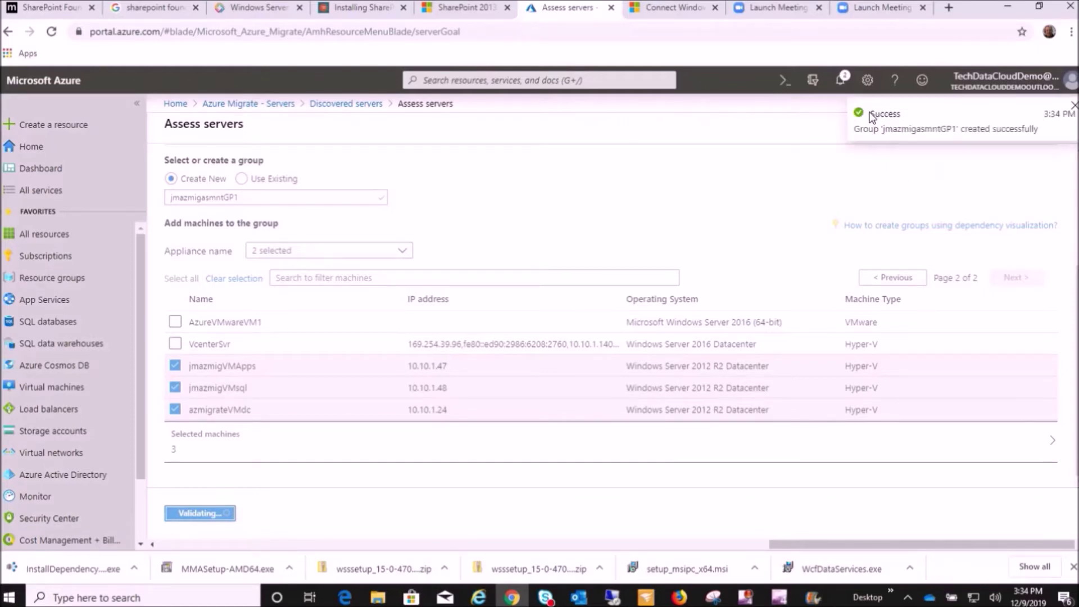
Step: Check the notifications for the assessment's creation status, and refresh the Azure Migrate servers page
click(839, 80)
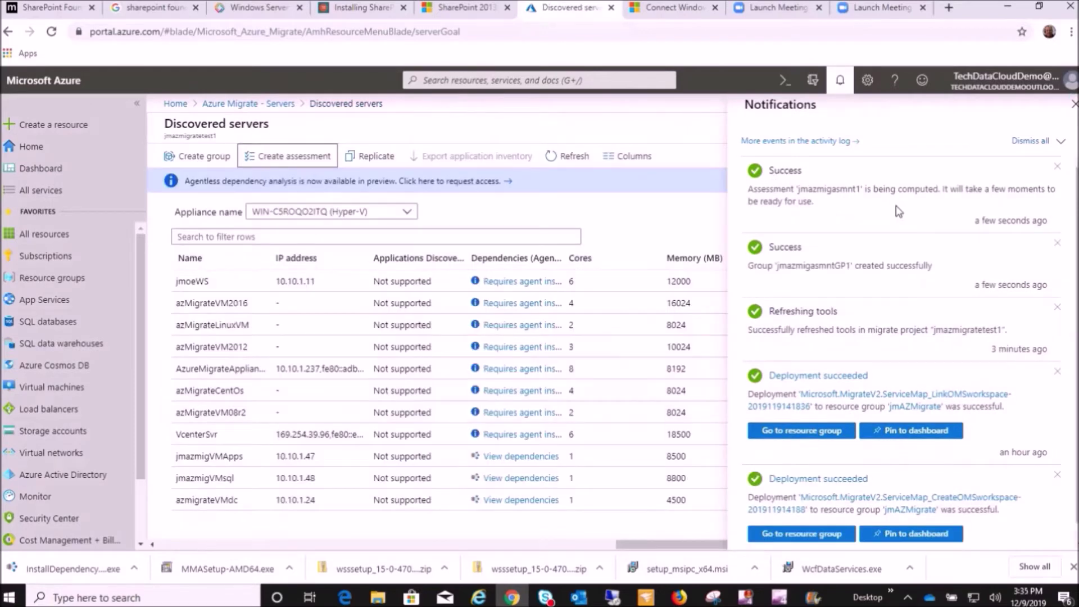
click(1073, 107)
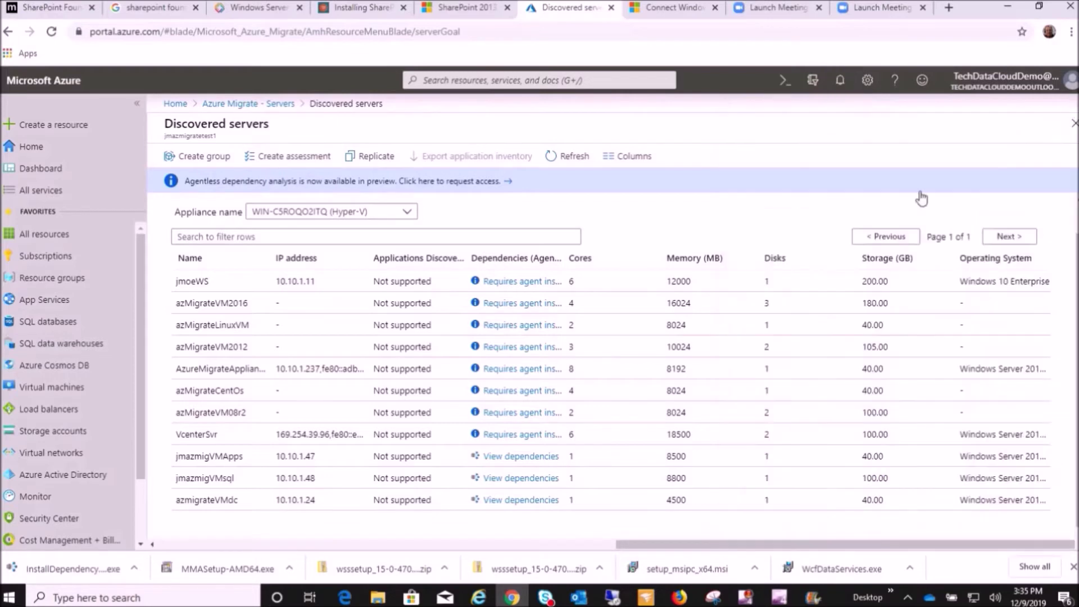
click(258, 105)
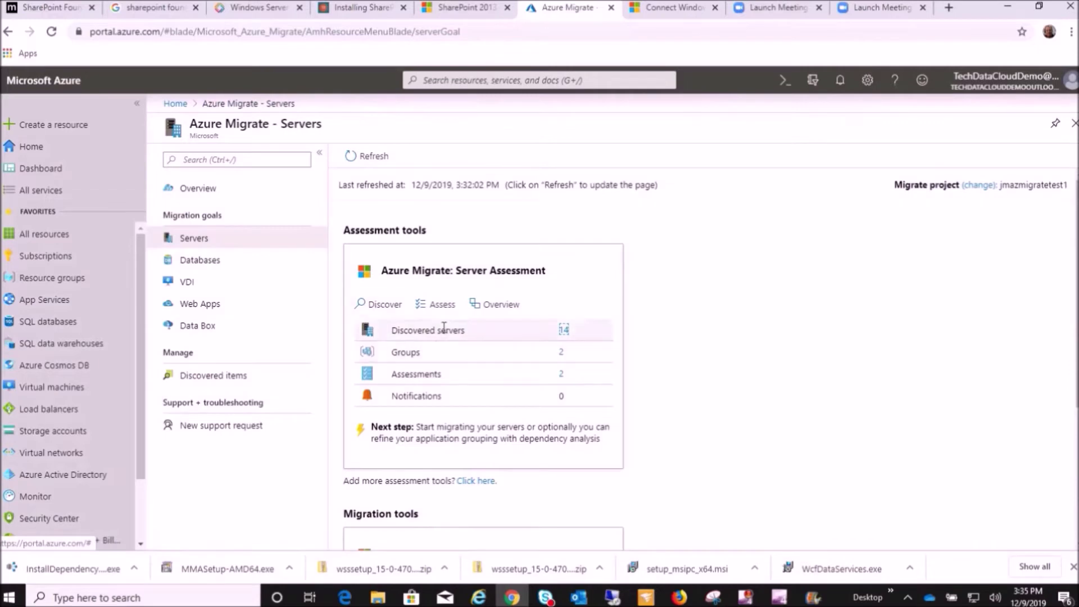
click(373, 157)
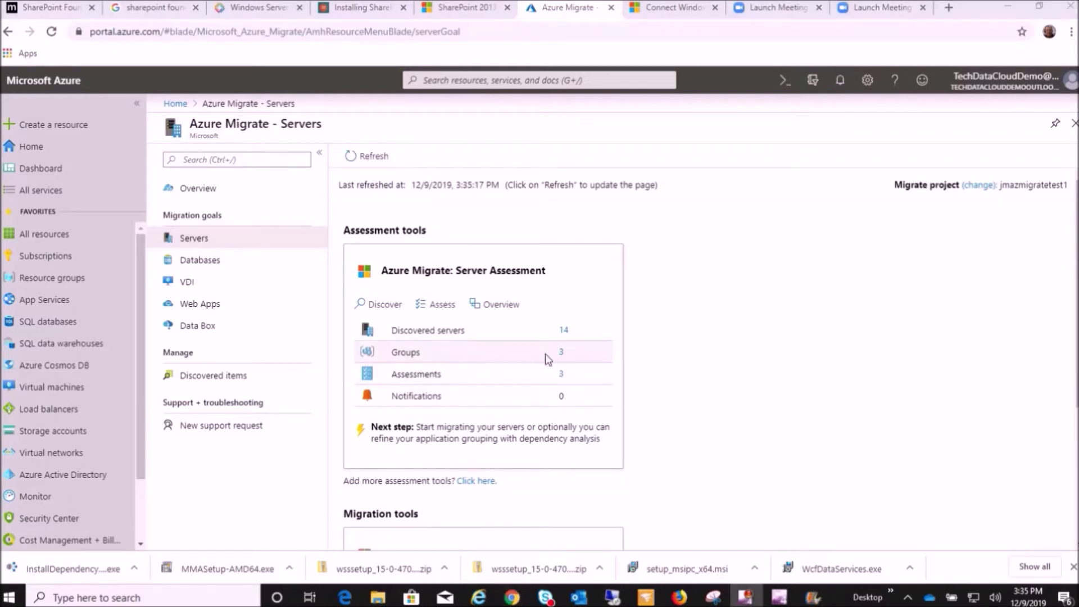
Step: Open the assessments list, widen the Name column, and open the confidence rating documentation from jmazmigasmnt1
click(558, 377)
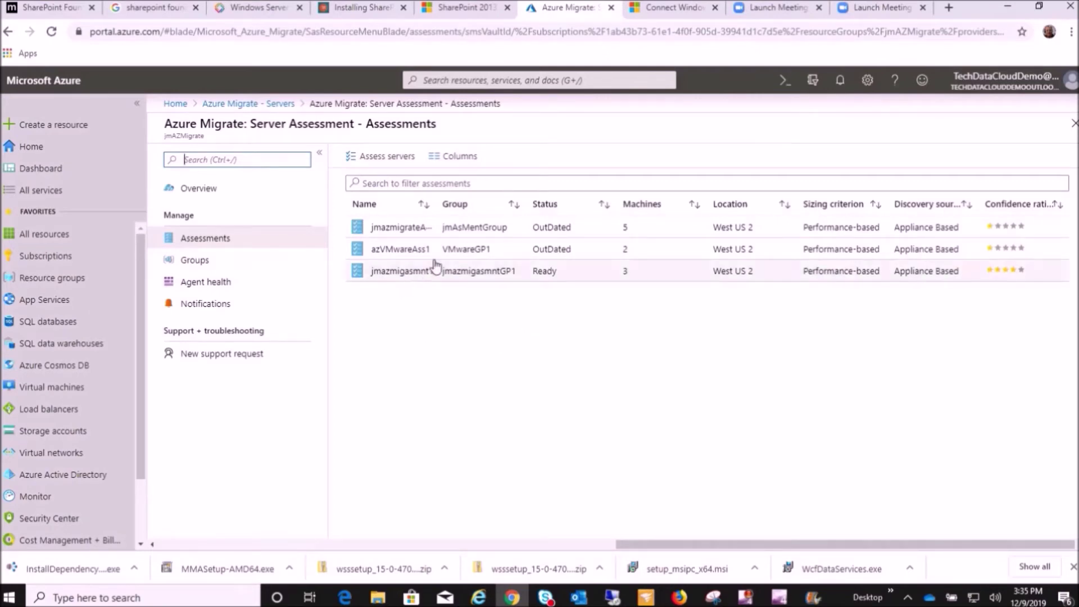
drag(449, 213, 479, 214)
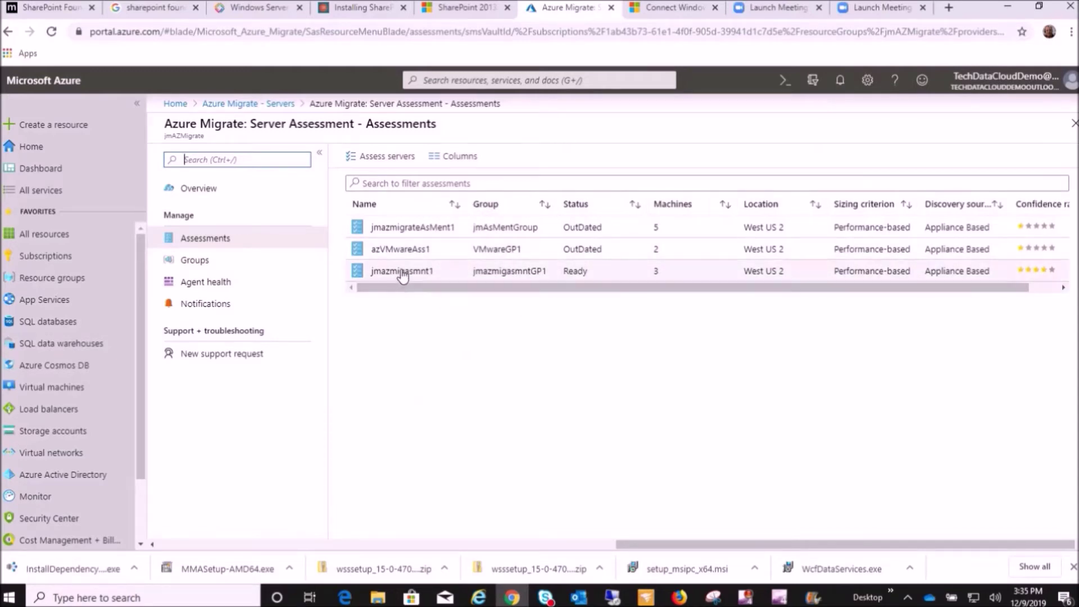
click(1044, 274)
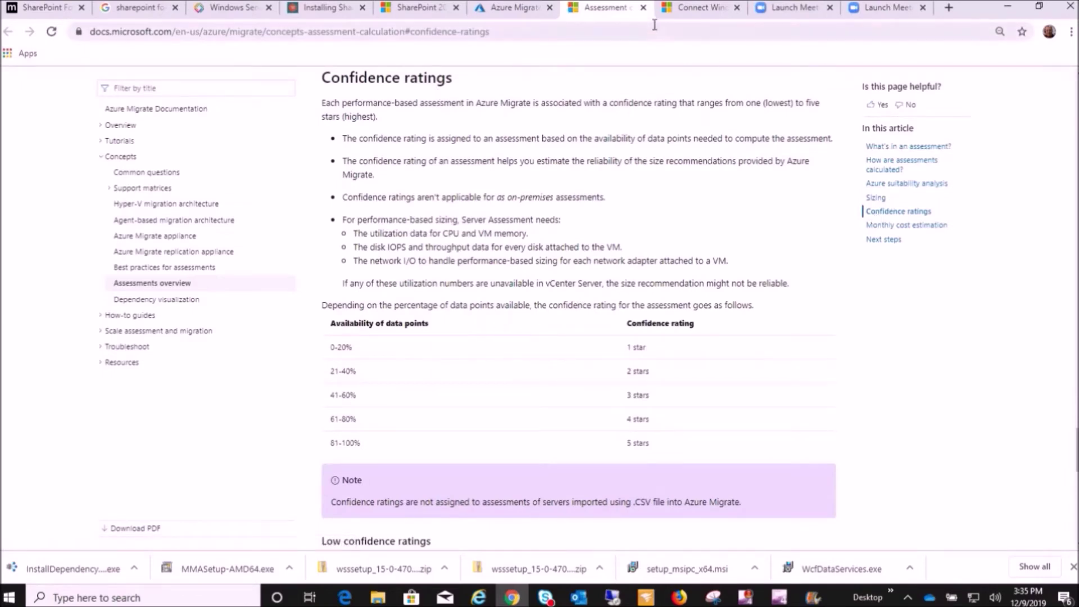
Step: Close the confidence rating documentation and open the properties of the jmazmigasmnt1 assessment for editing
click(644, 7)
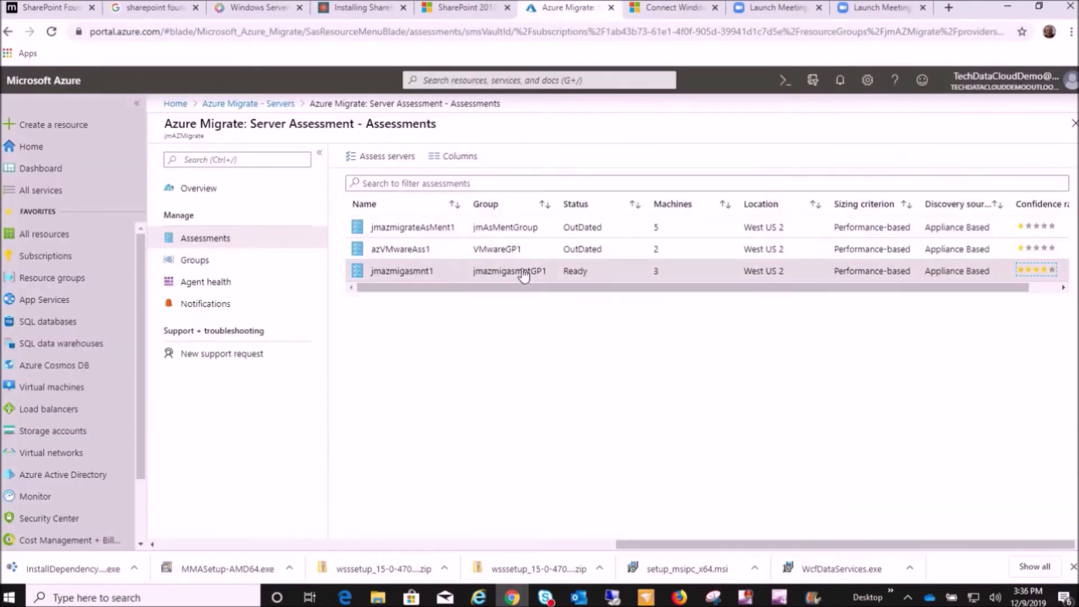
click(396, 272)
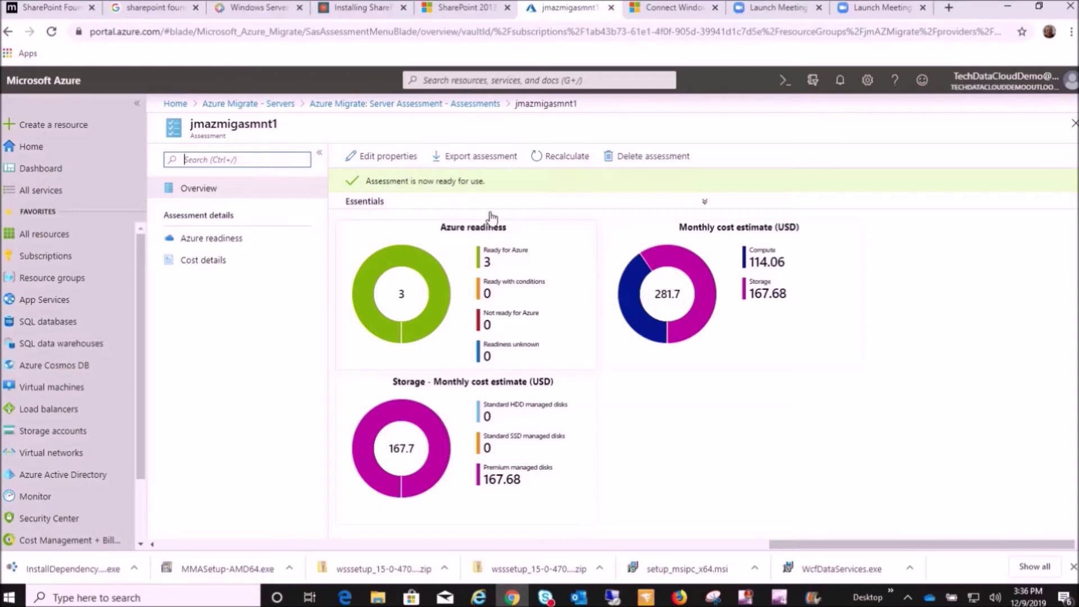
click(399, 157)
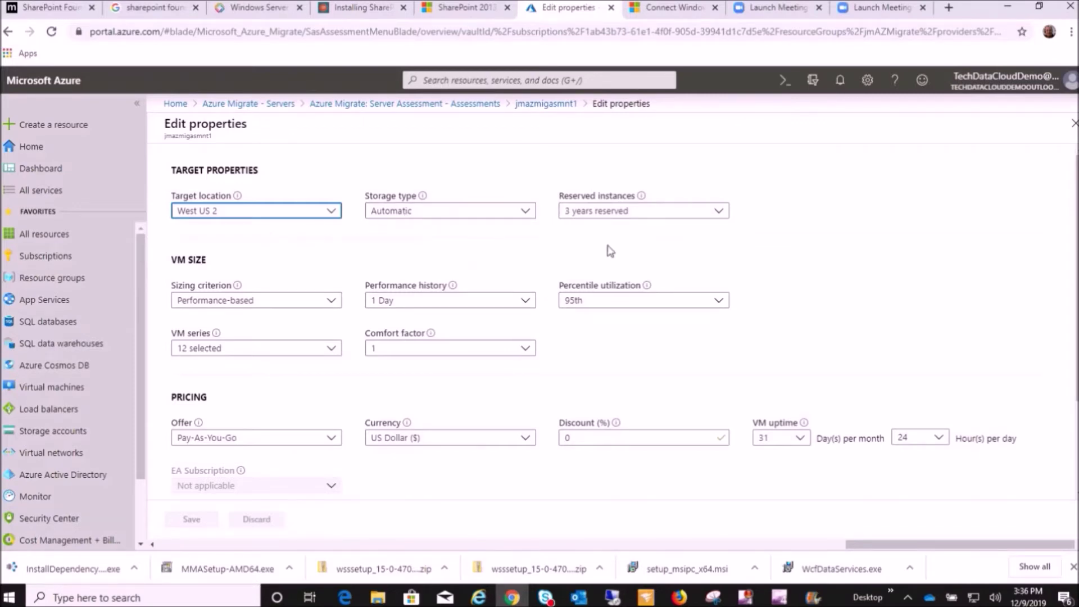
Step: Review the offer, currency, discount and VM uptime options in the assessment's pricing properties
scroll(530, 250, down, 3)
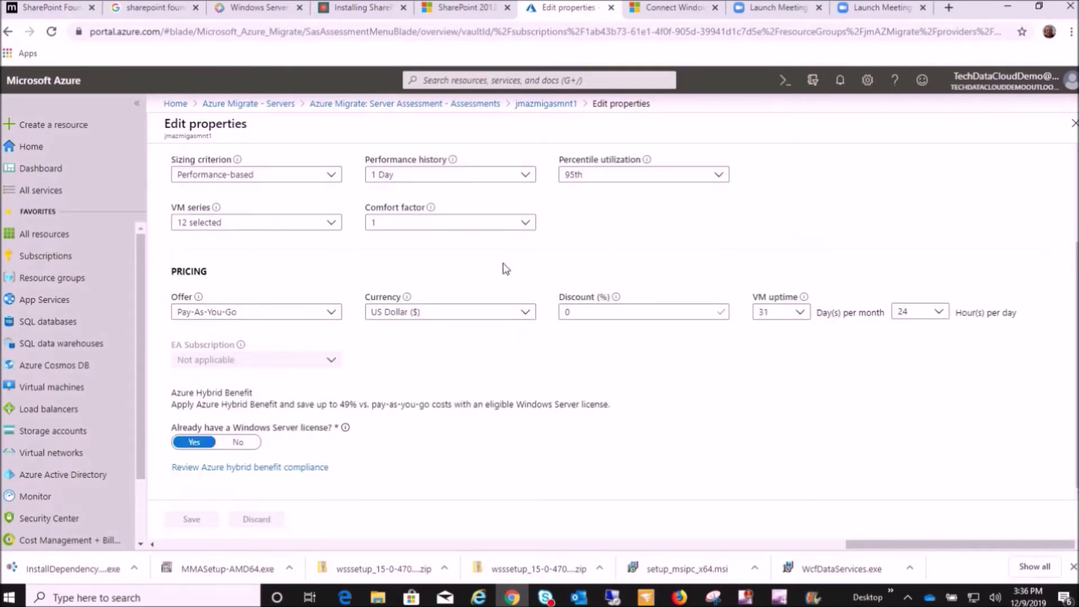
click(332, 313)
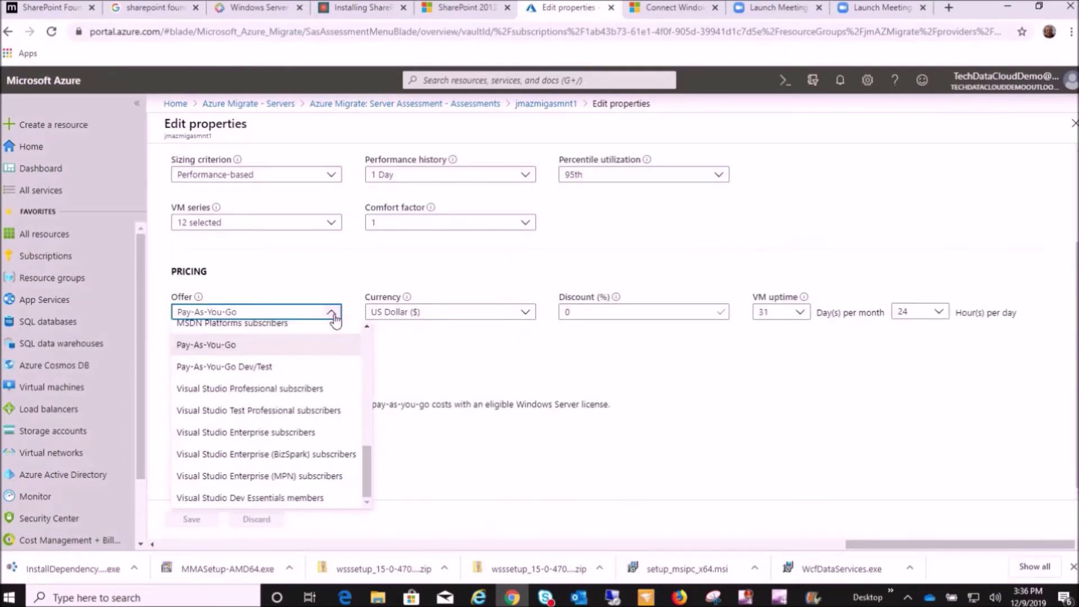
click(333, 315)
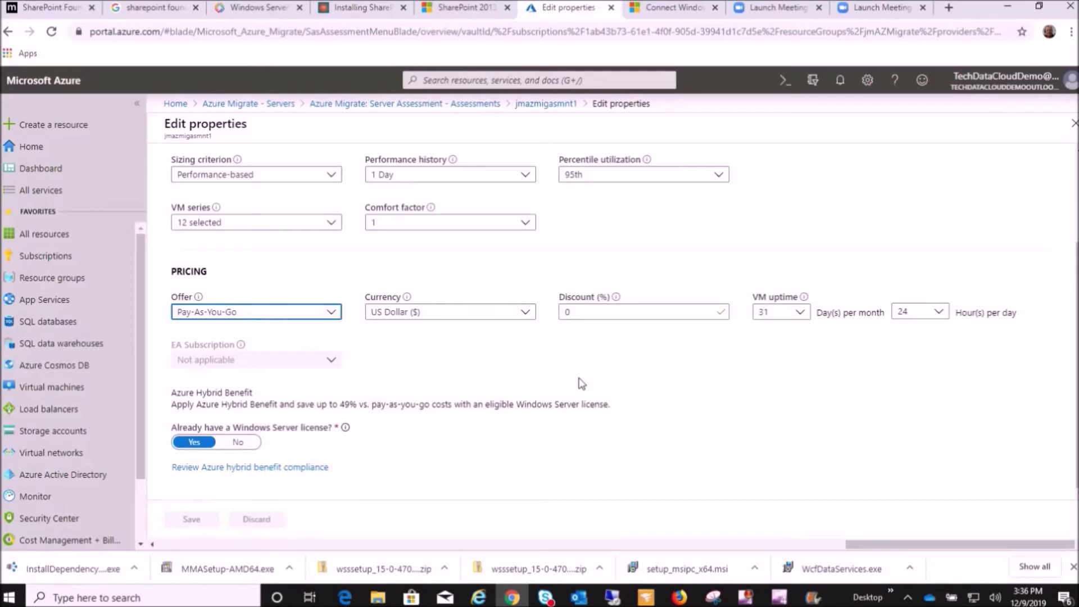
click(522, 312)
click(522, 312)
click(720, 313)
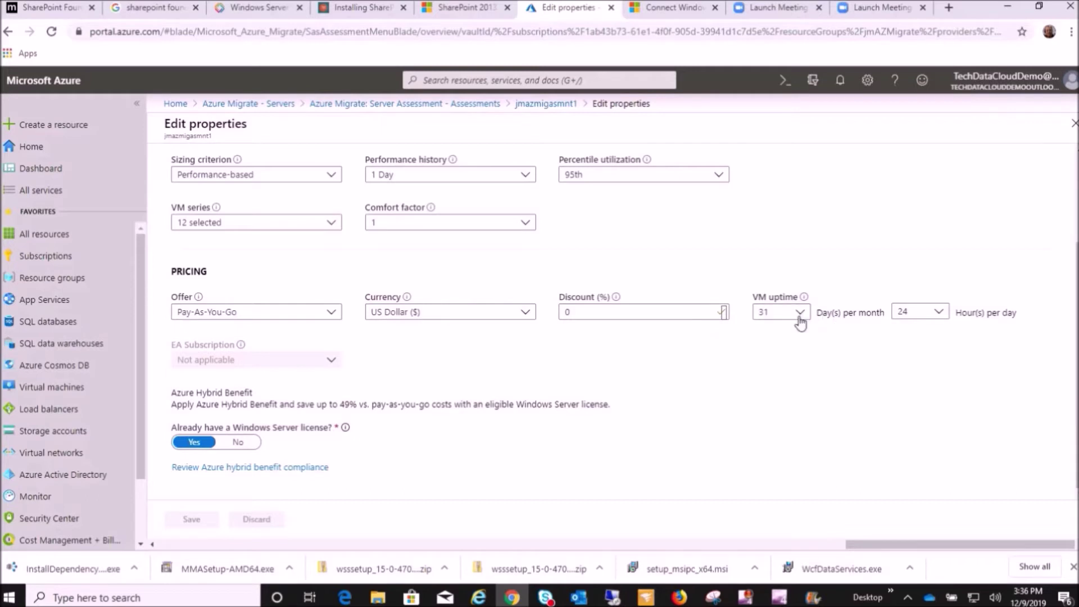
click(800, 314)
click(800, 315)
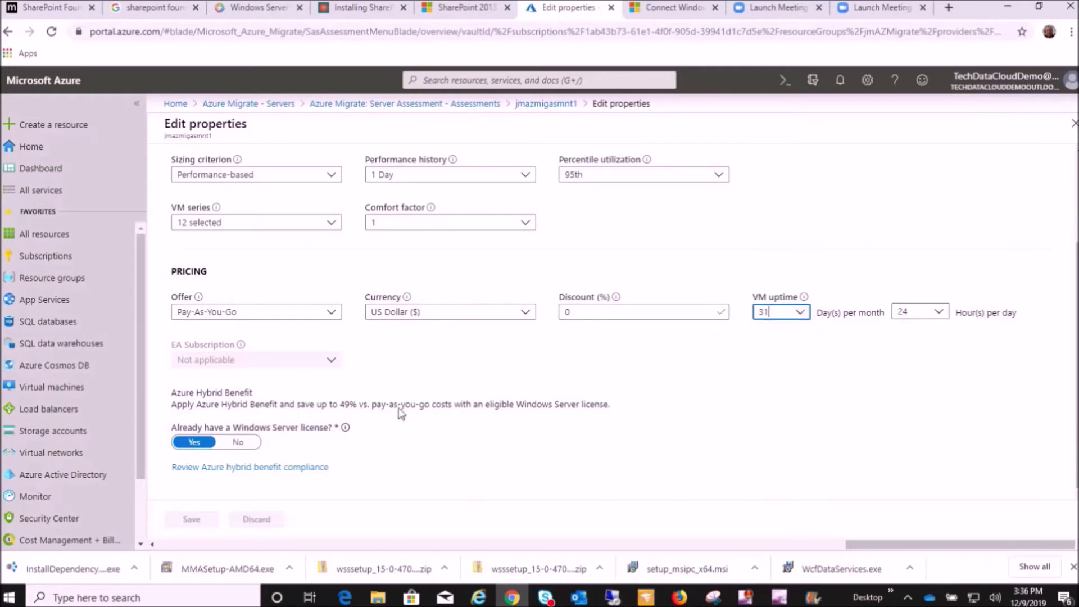
Step: Review the reserved instances and storage type options in the assessment's target properties
scroll(299, 415, up, 2)
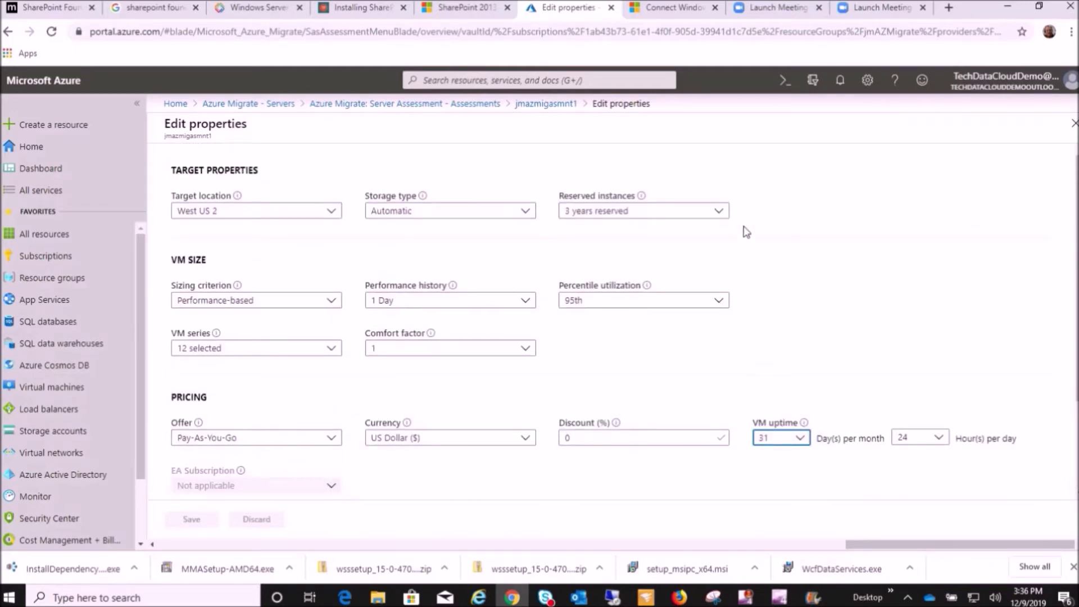
click(723, 219)
click(723, 219)
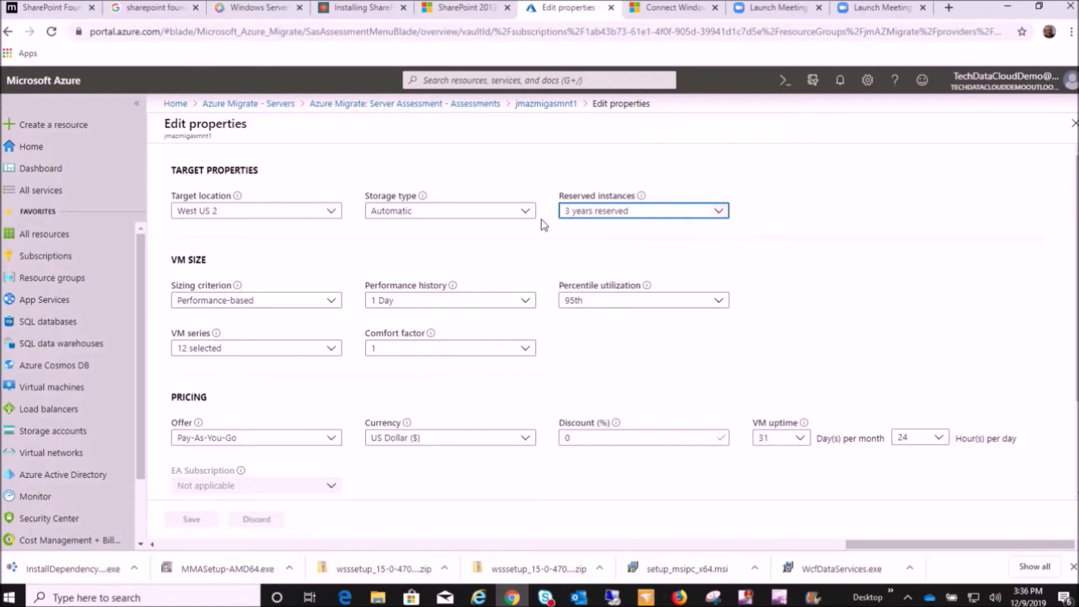
click(532, 213)
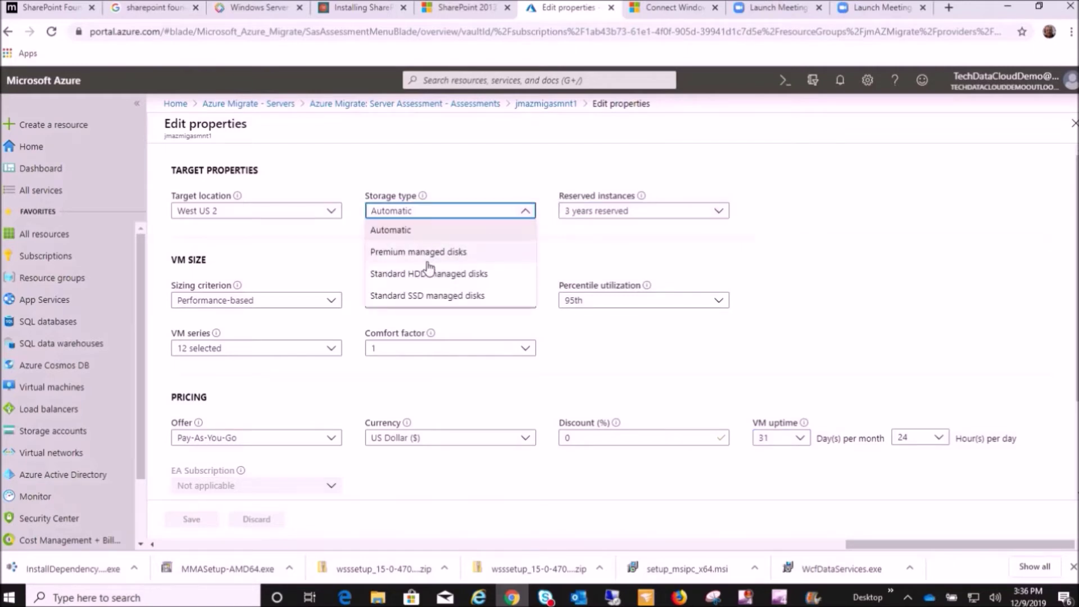
click(866, 286)
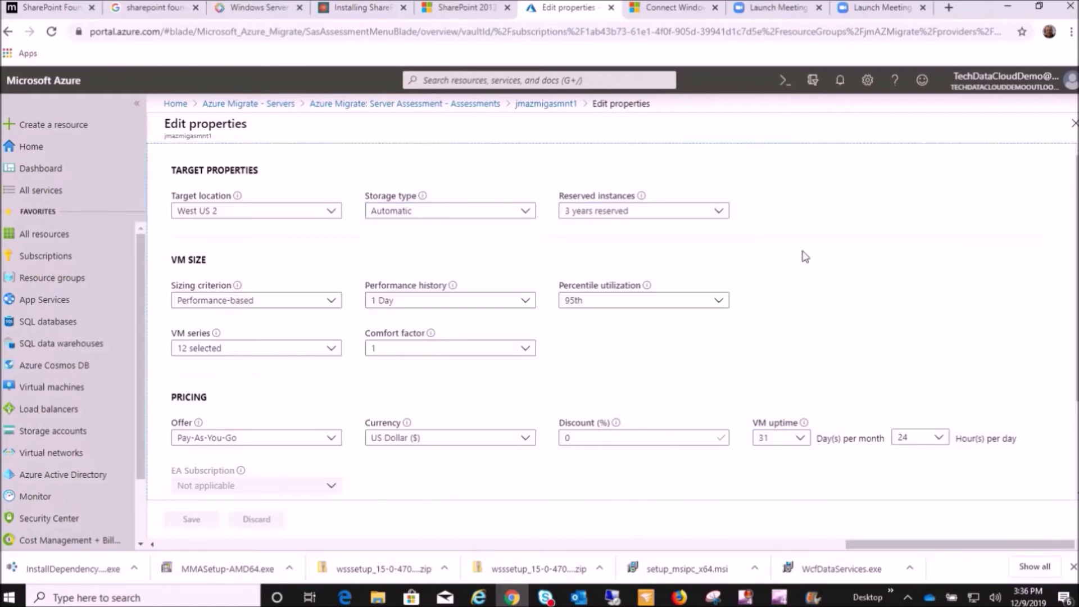
Step: Review the sizing criterion and performance history options in the assessment's VM size properties
click(334, 304)
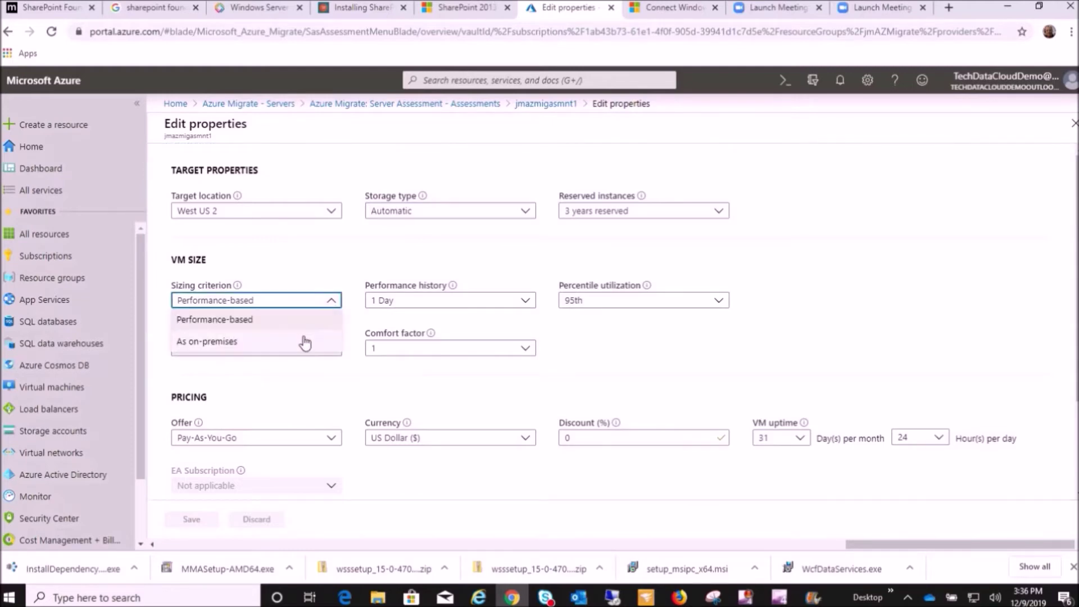
click(373, 262)
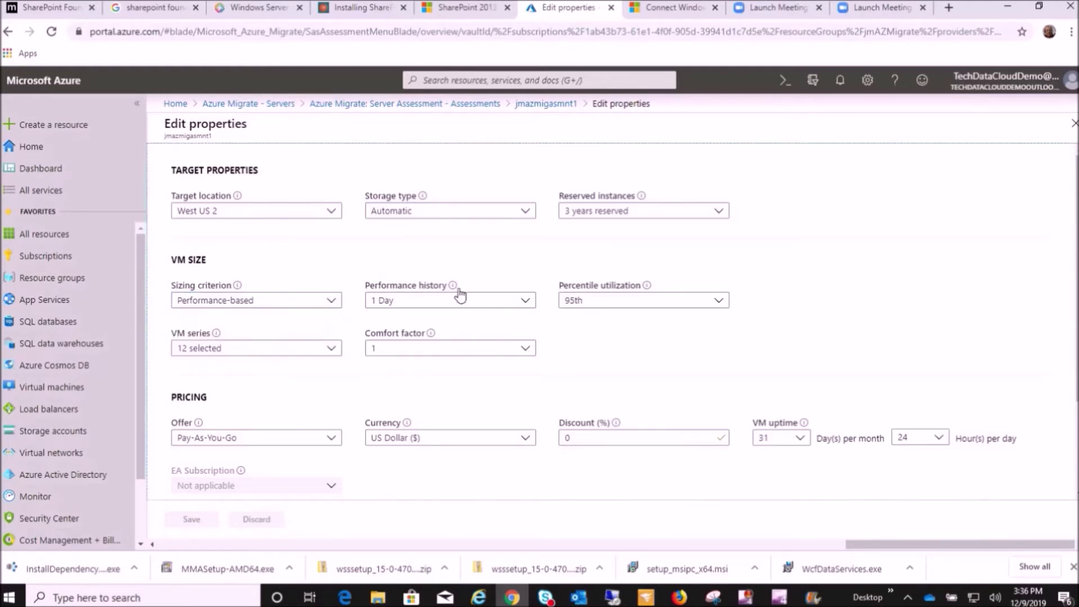
click(526, 301)
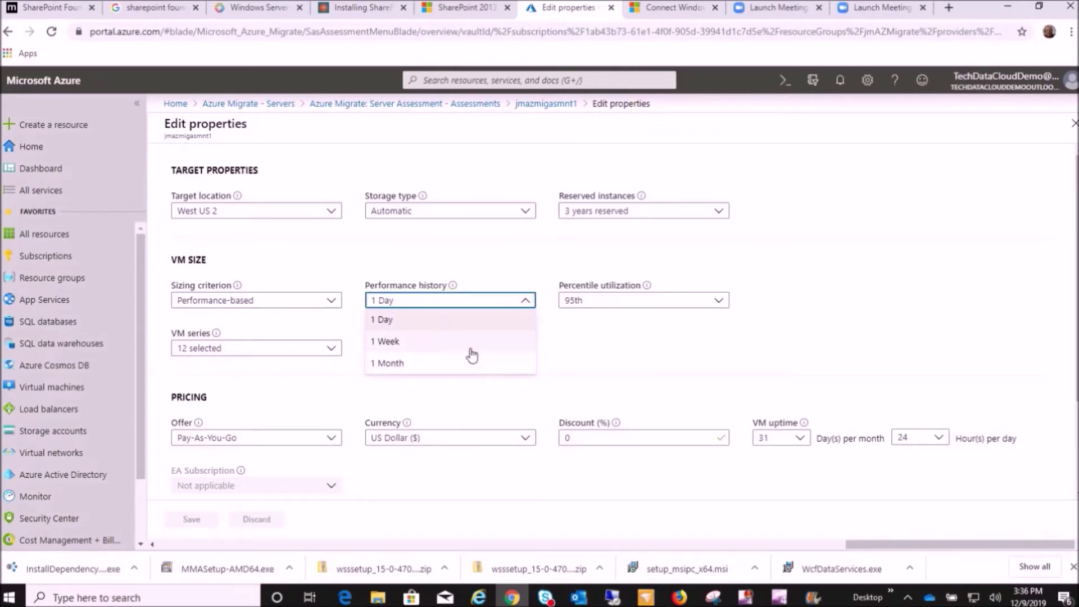
click(573, 347)
mouse_move(456, 288)
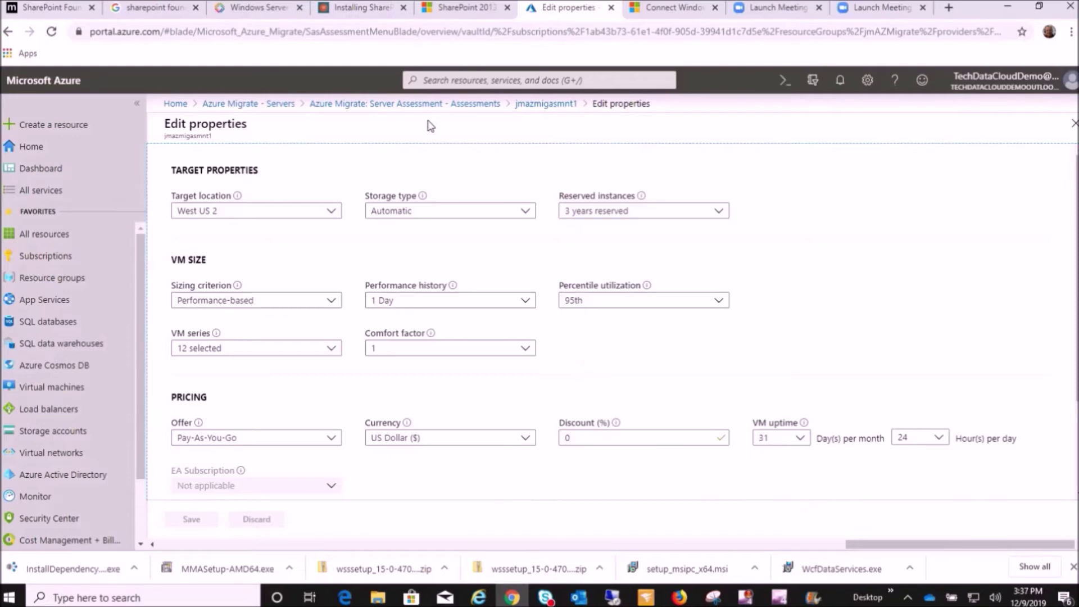
Step: Reopen jmazmigasmnt1 from the assessments list, show its Azure readiness details, and widen the Suggested tool and Operating System columns
click(392, 104)
click(411, 273)
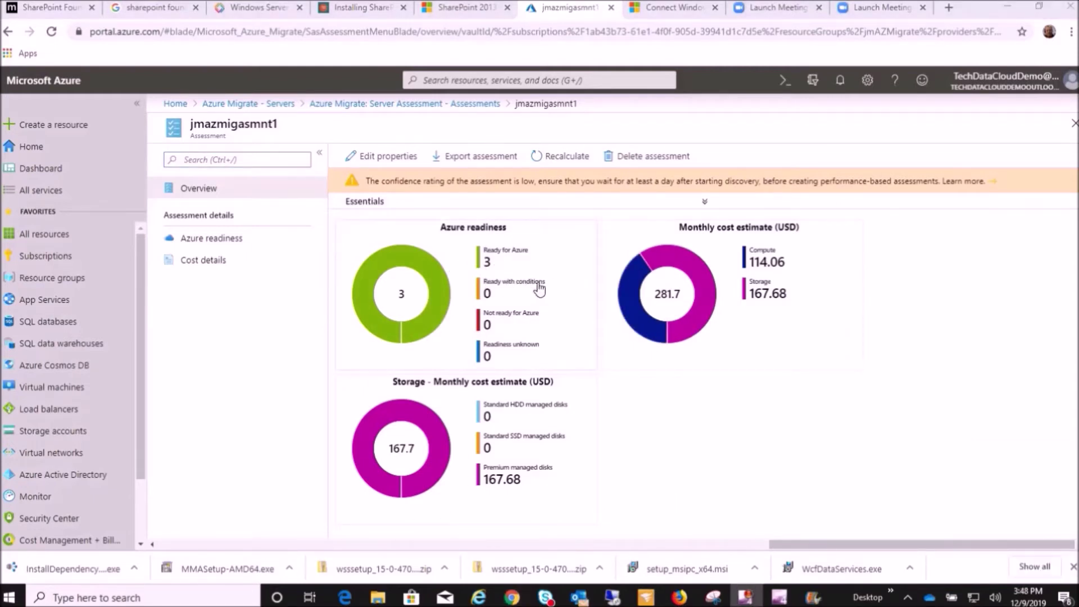
click(472, 277)
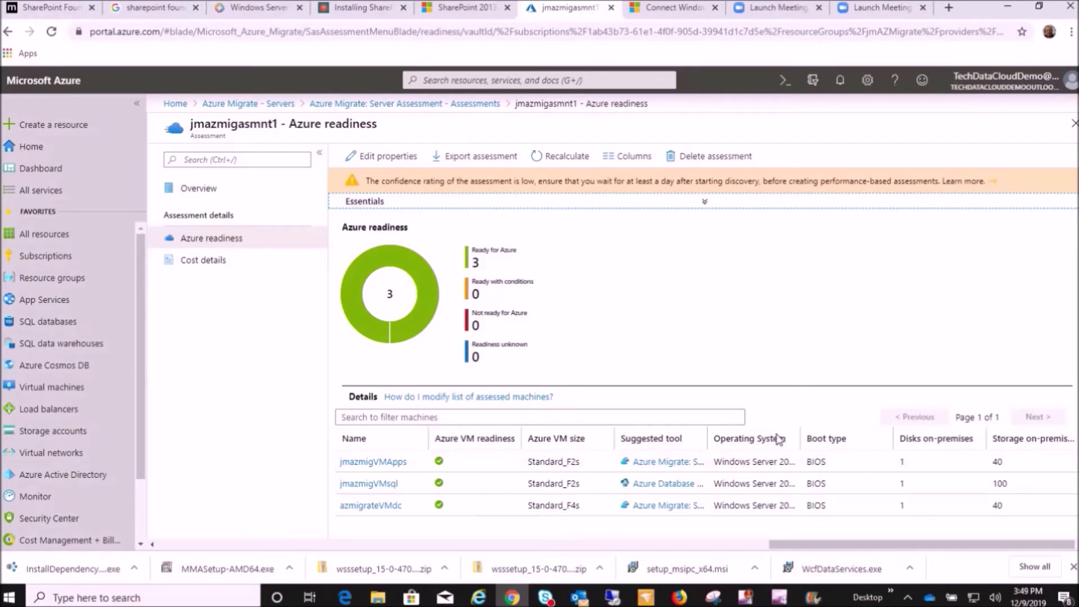
drag(706, 439, 776, 439)
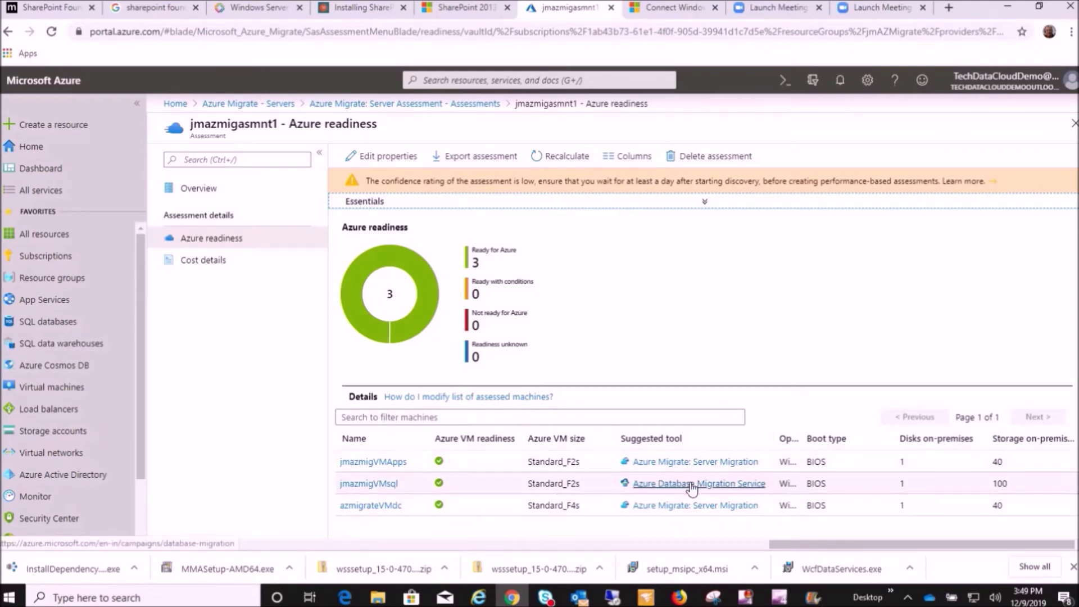
drag(800, 445, 840, 441)
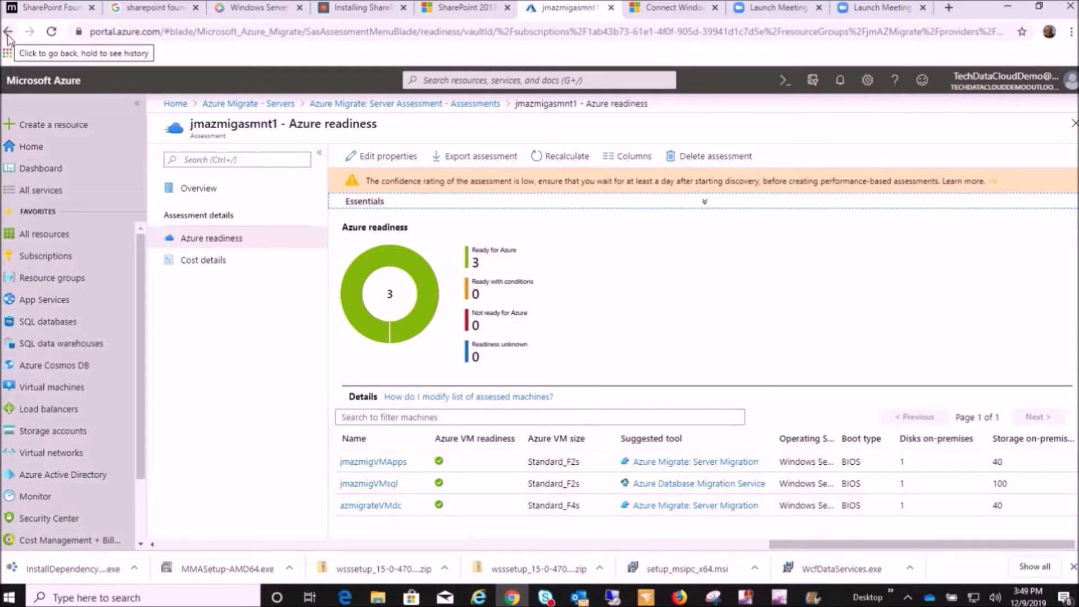
Step: Examine jmazmigVMApps's readiness, cost estimate, migration tool, compute, storage and network details, and return to the assessment overview
click(408, 463)
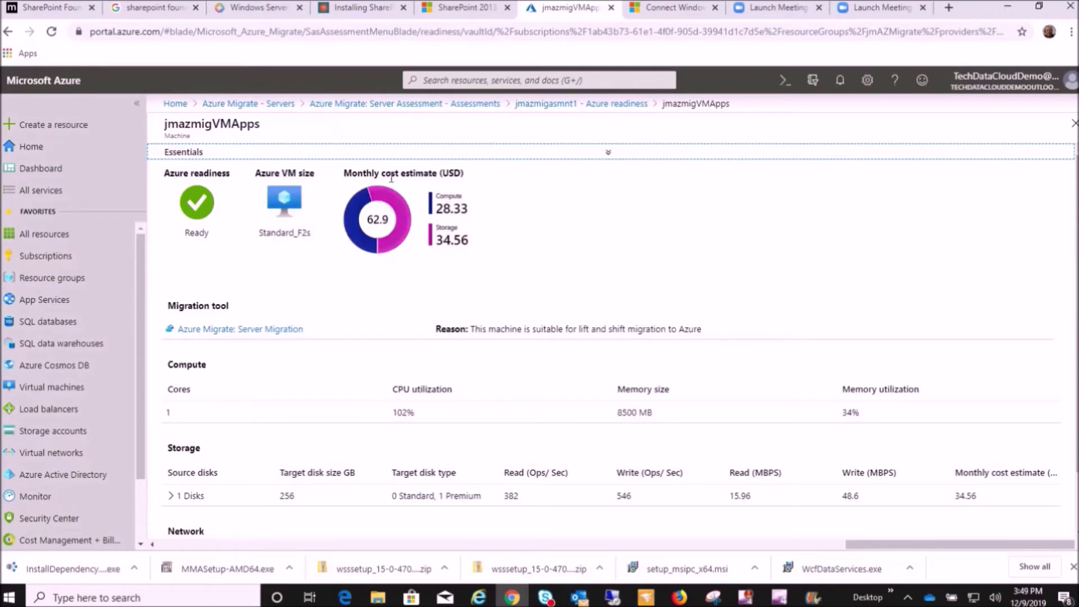
scroll(264, 341, down, 1)
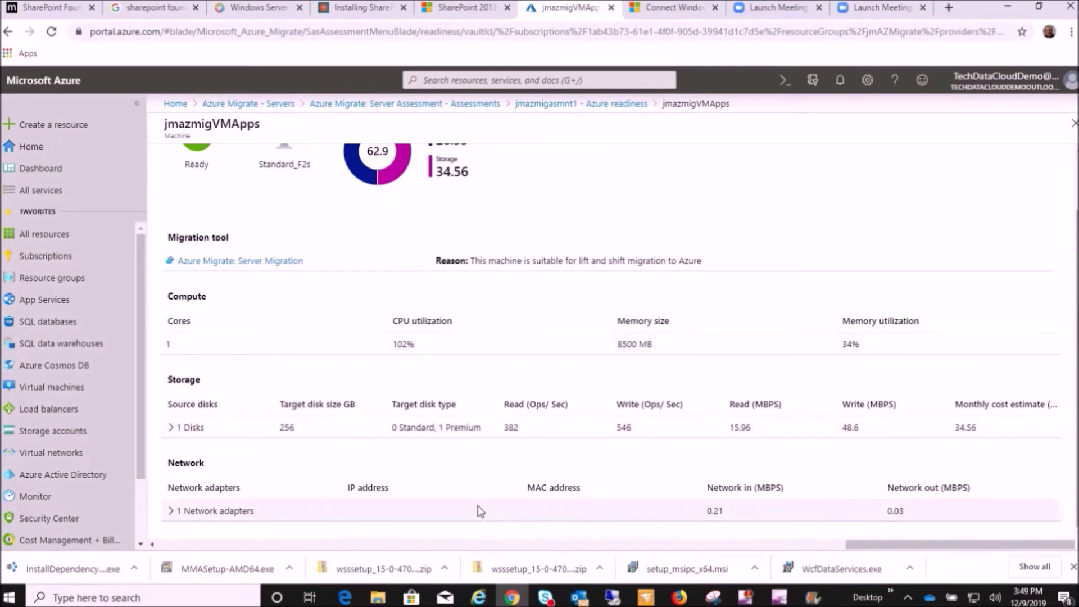
scroll(193, 197, up, 2)
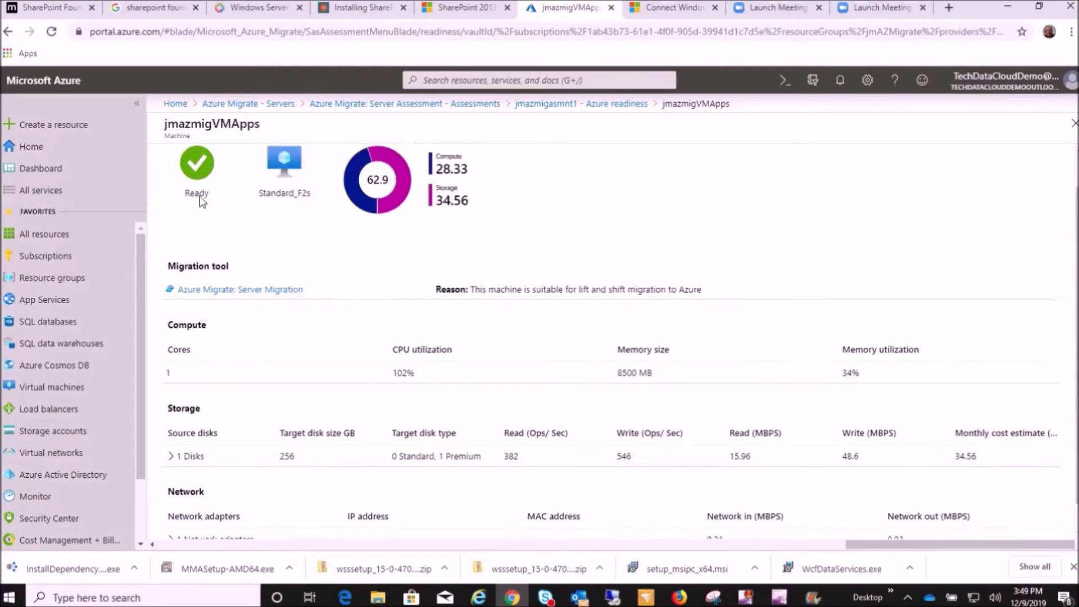
click(8, 31)
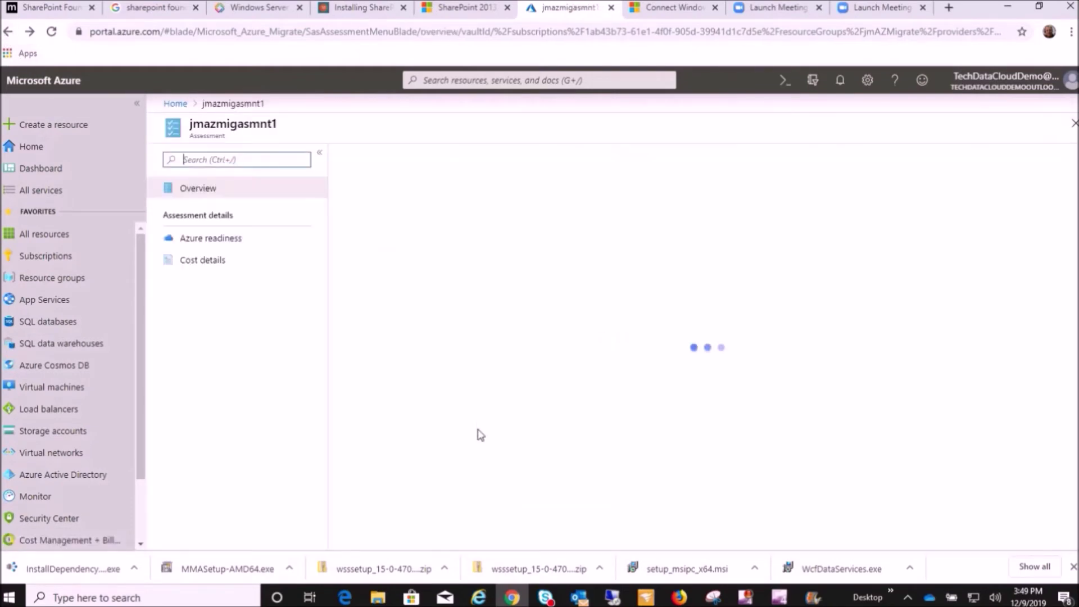
Step: Open jmazmigVMsql from the Azure readiness list, examine its migration tool, utilization and cost details, and return to the assessment overview
click(452, 334)
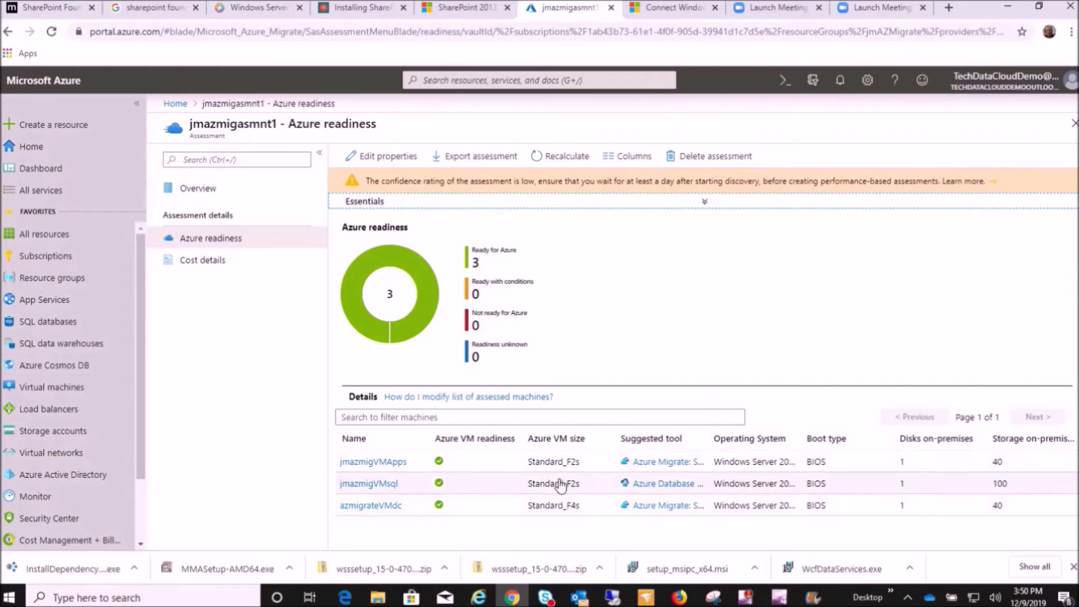
click(389, 483)
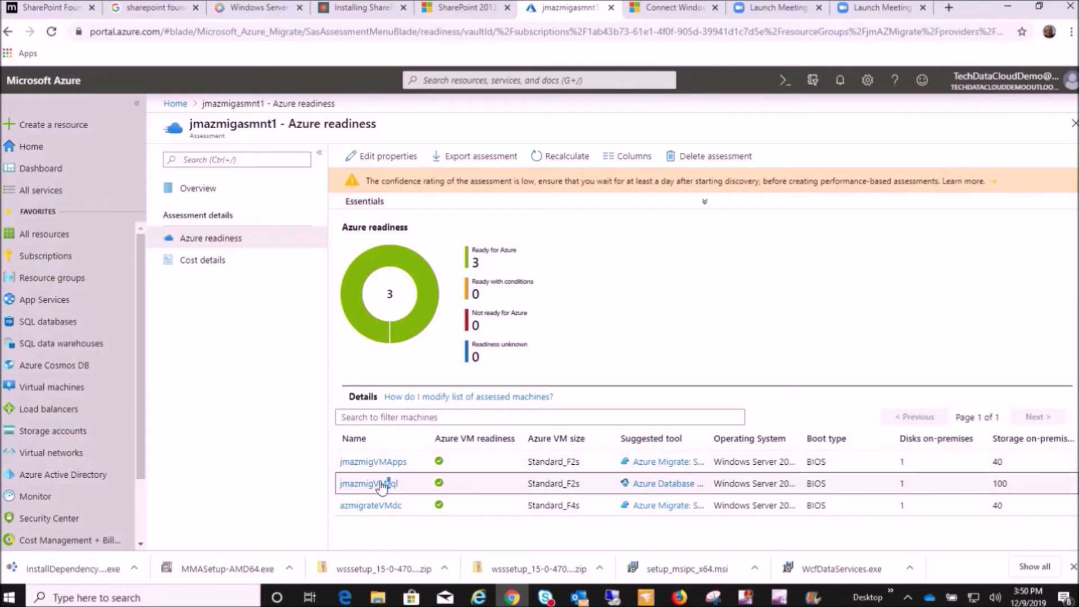
click(370, 484)
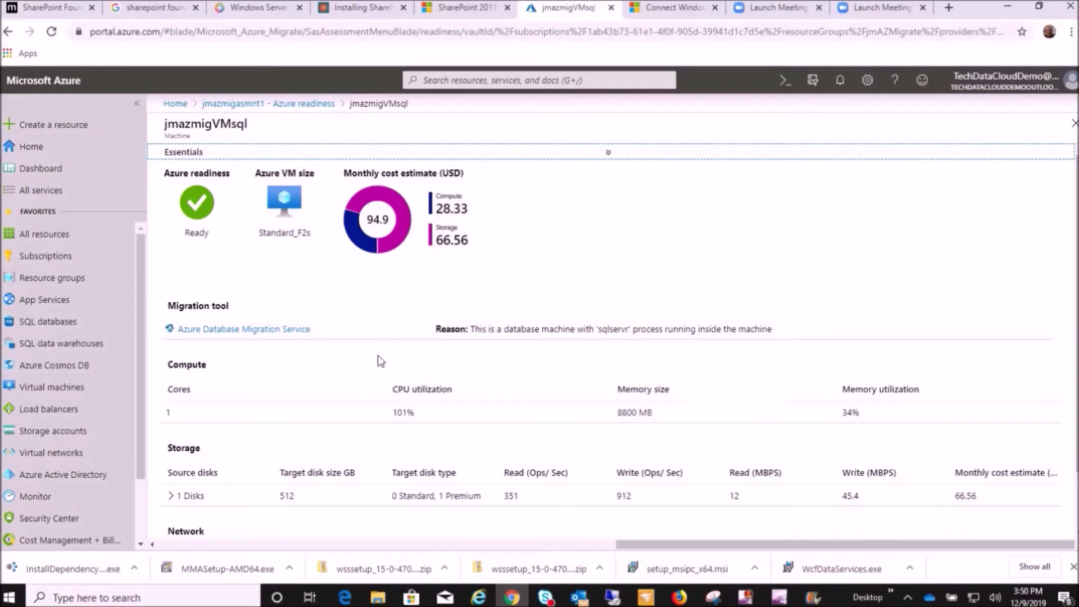
scroll(381, 359, down, 1)
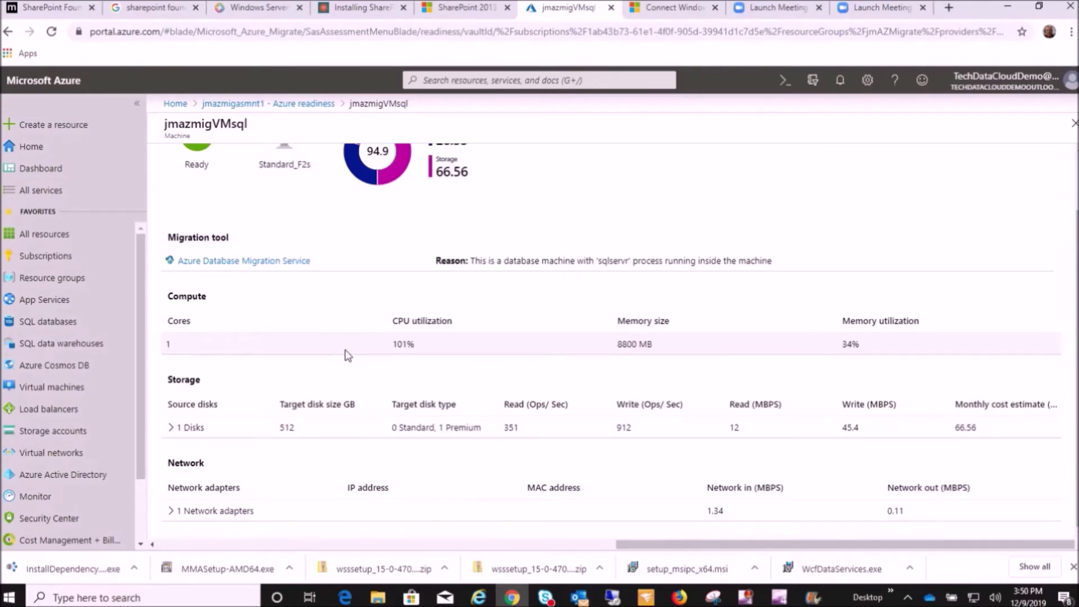
scroll(345, 350, up, 1)
scroll(345, 354, down, 1)
scroll(345, 354, up, 1)
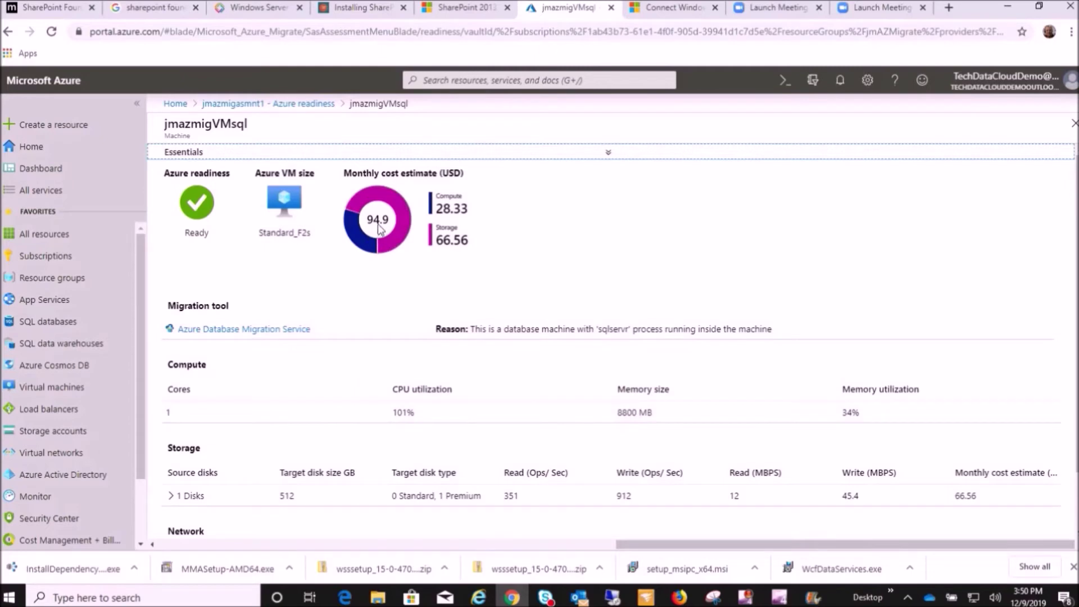
mouse_move(376, 205)
click(8, 31)
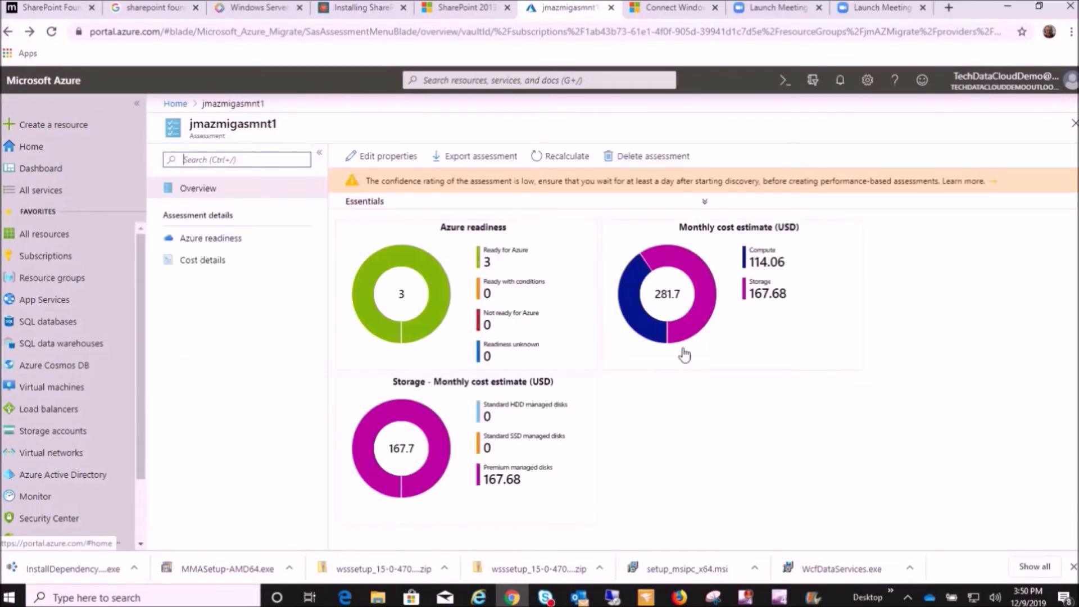
Step: Examine the assessment's monthly compute and storage cost details per machine, and reopen the Azure readiness details
click(711, 271)
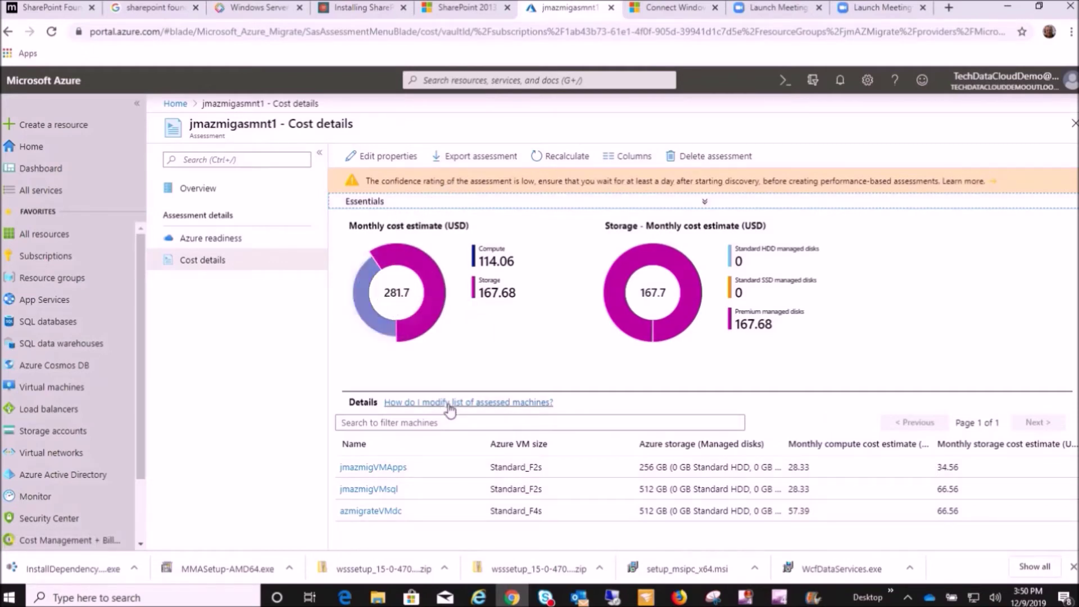
click(8, 32)
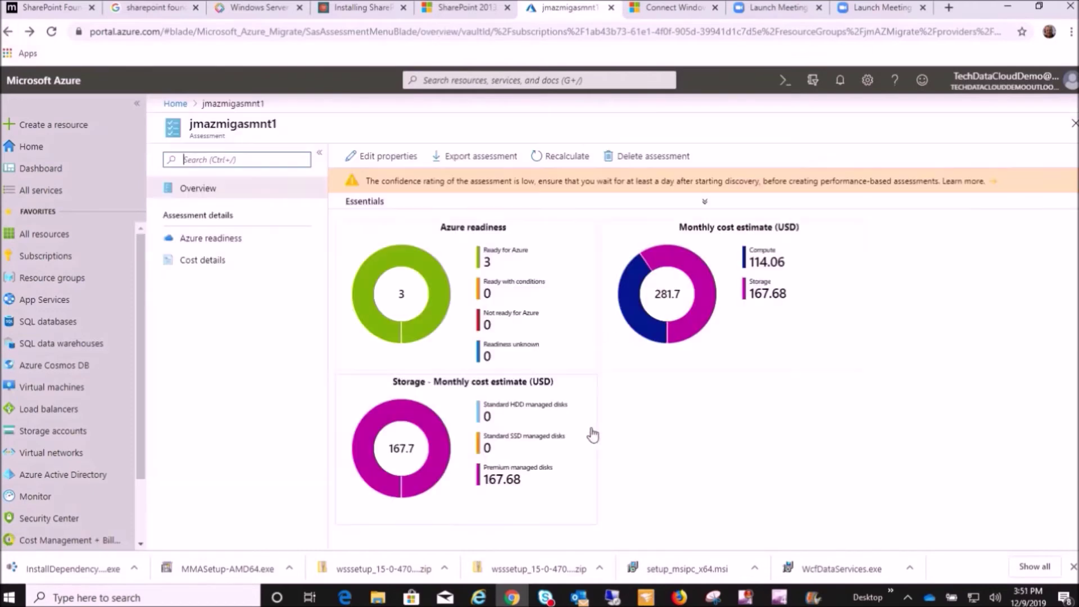
click(455, 449)
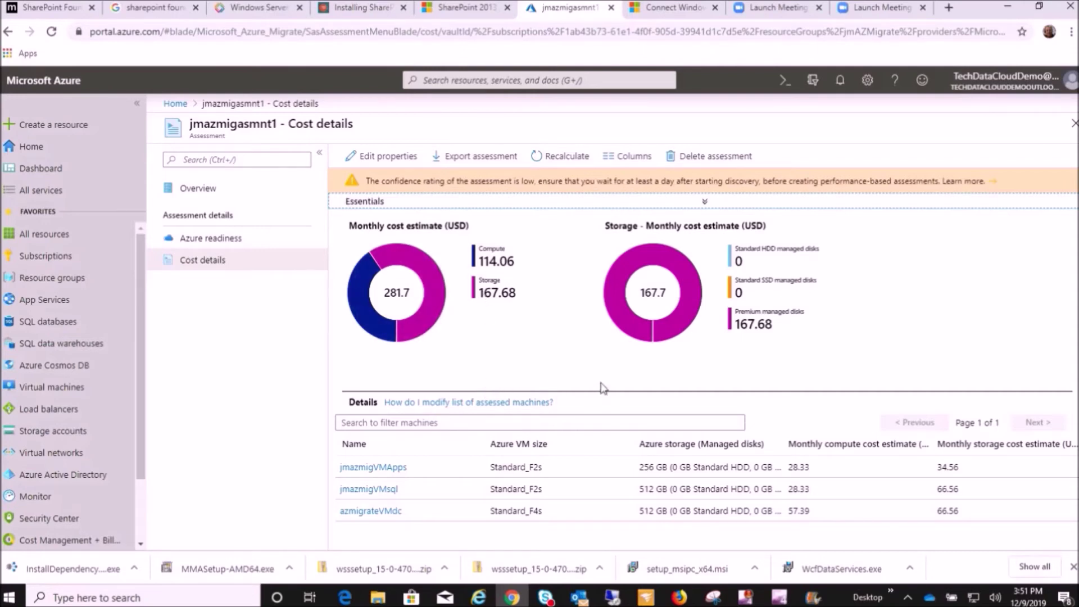
click(7, 33)
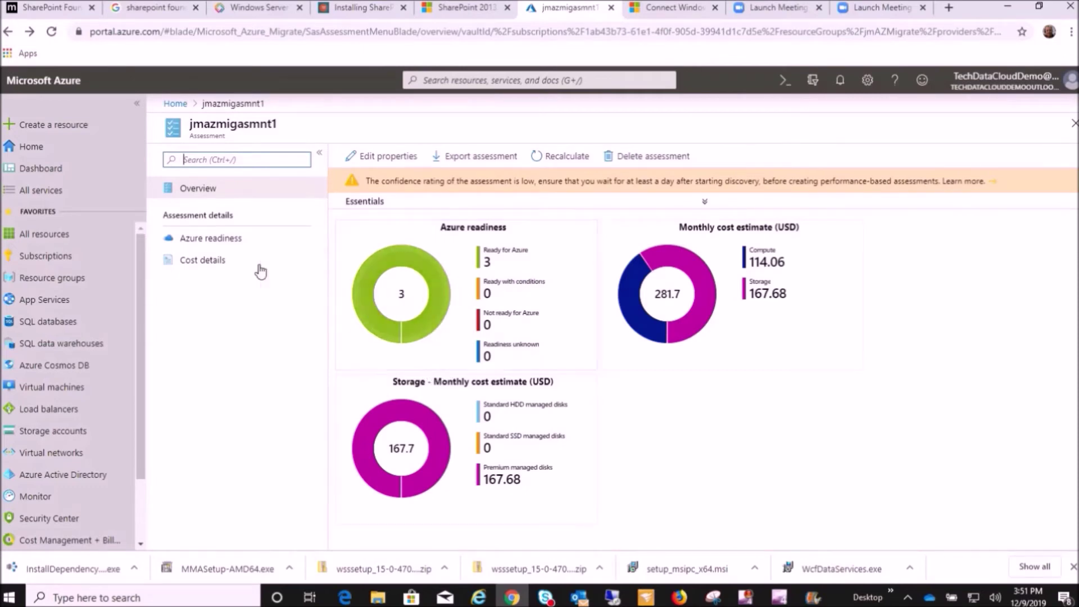
click(225, 243)
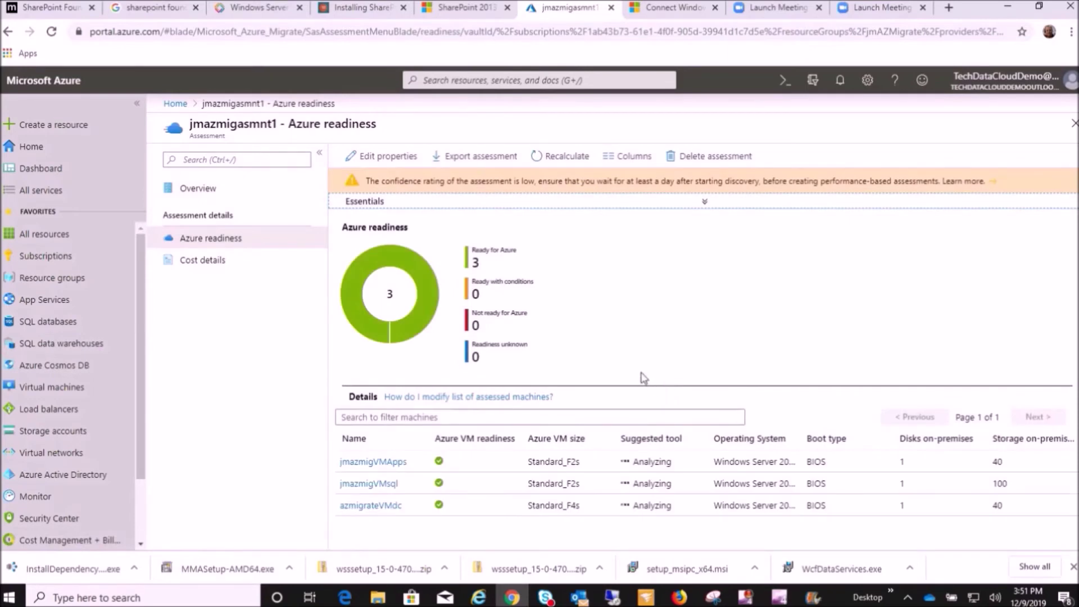
Step: Check the cost details of jmazmigasmnt1, return to its overview, and export the assessment
click(181, 265)
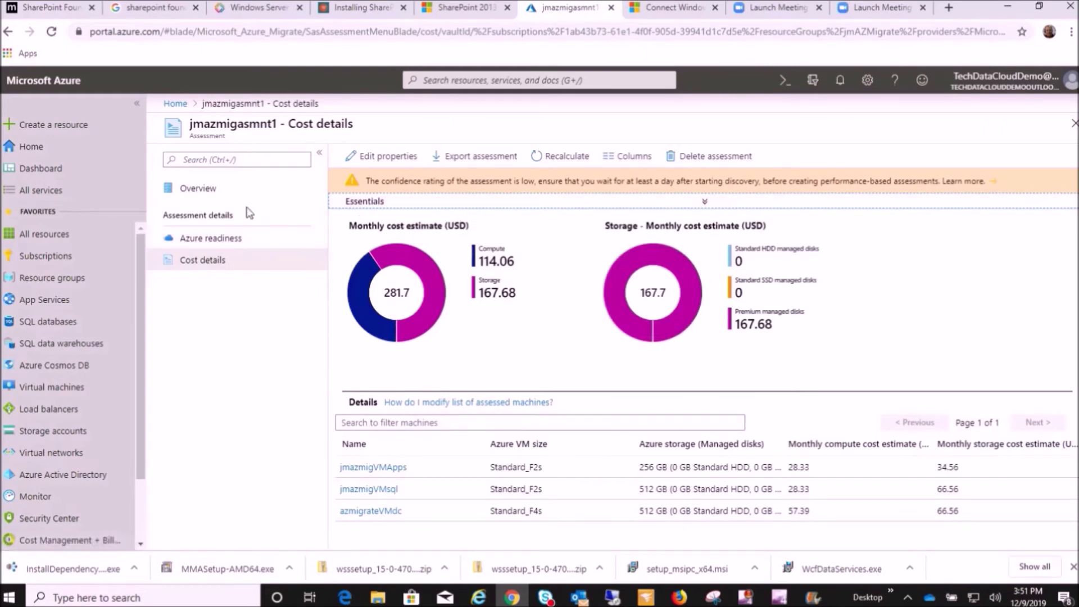
click(231, 185)
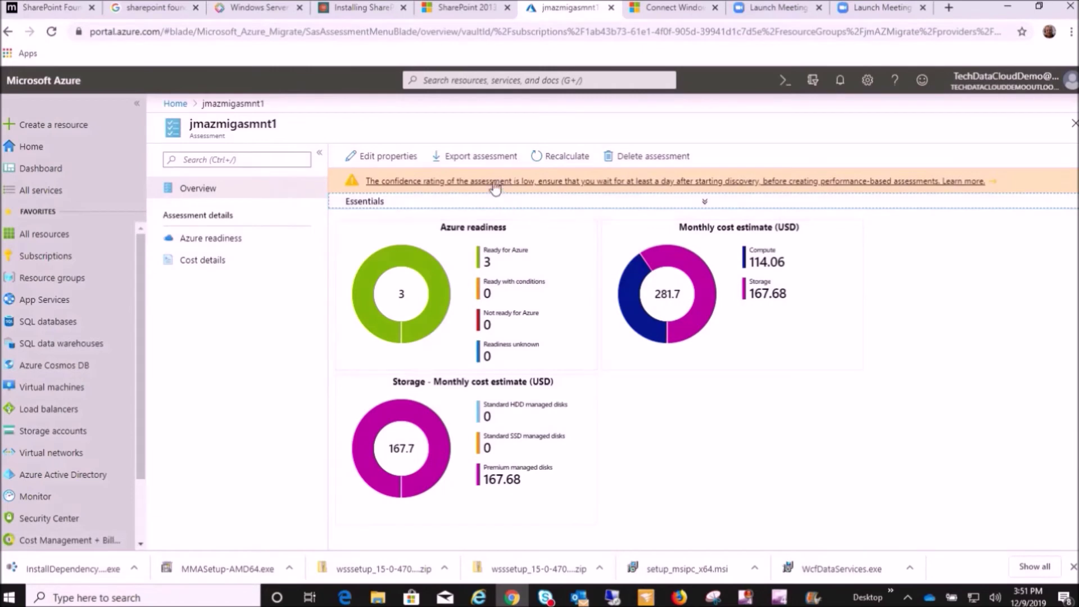
click(479, 157)
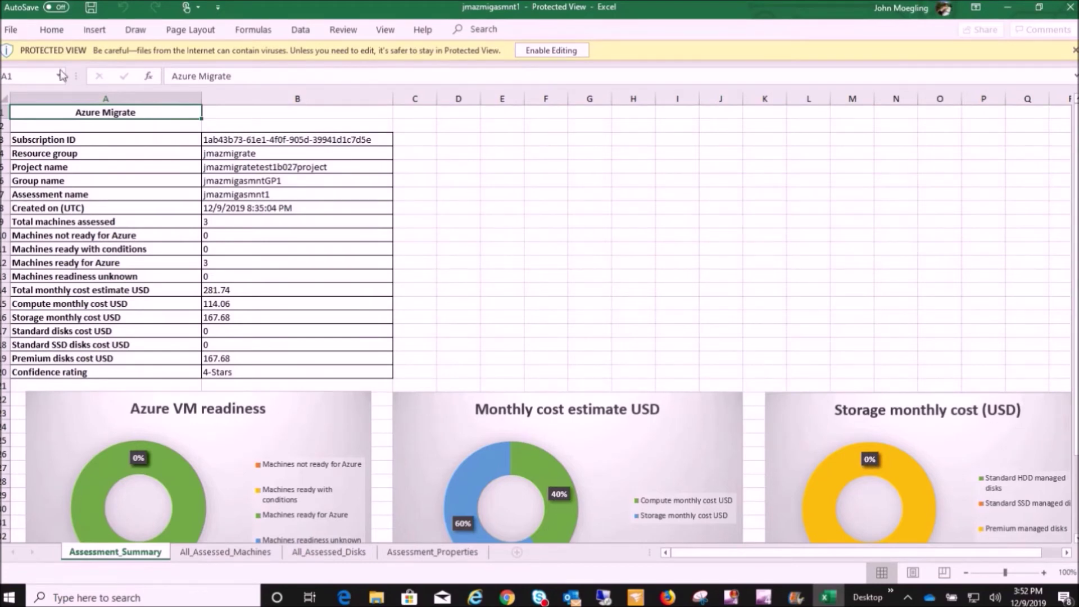
Step: In the exported Excel workbook, examine the assessment summary's project details, machine readiness, monthly costs, confidence rating and charts
click(260, 138)
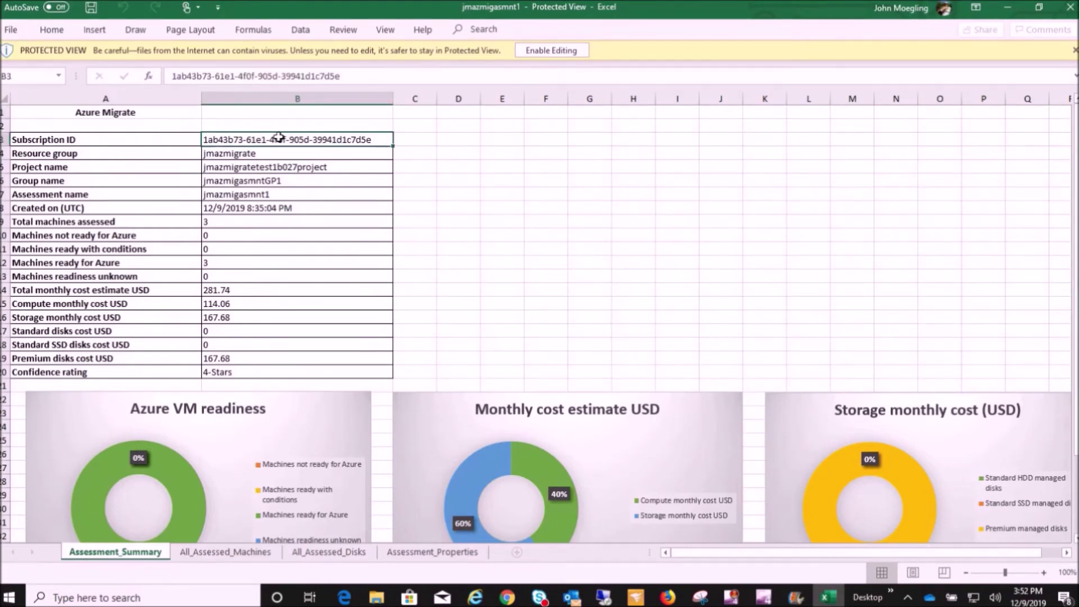
click(235, 164)
click(216, 210)
click(216, 226)
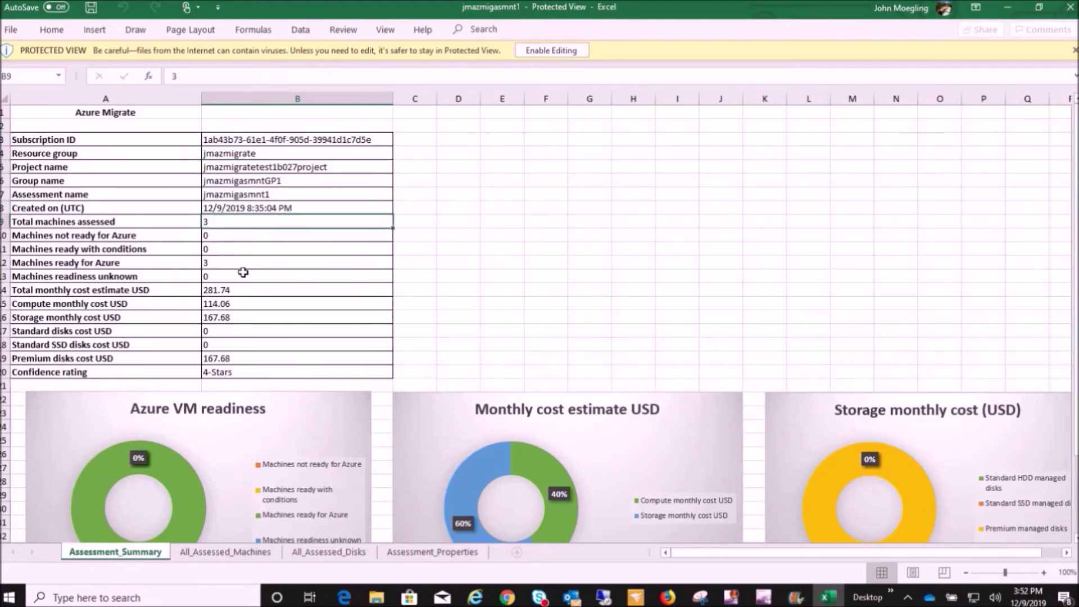
drag(233, 292, 243, 369)
scroll(522, 255, down, 3)
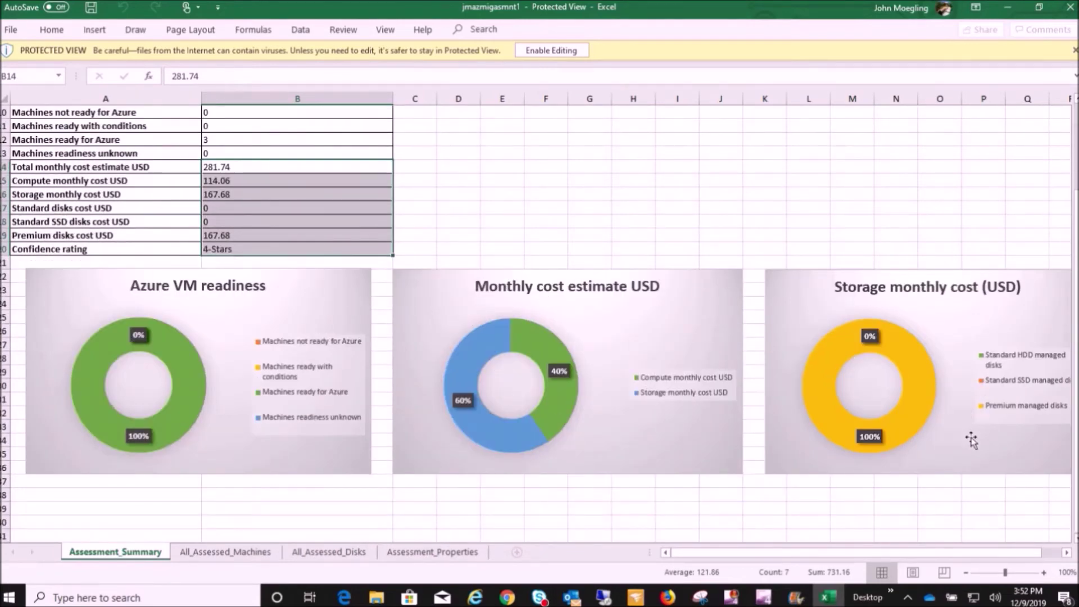
scroll(631, 216, up, 3)
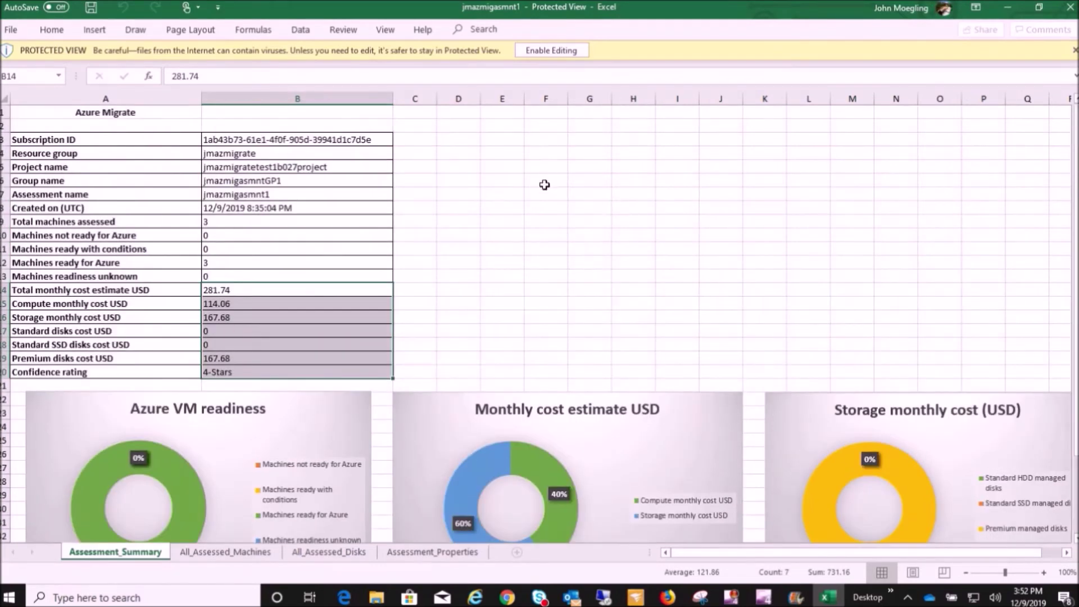
click(544, 183)
Step: Examine the readiness, issues, recommended sizes and monthly compute and storage costs on the All_Assessed_Machines sheet
click(257, 551)
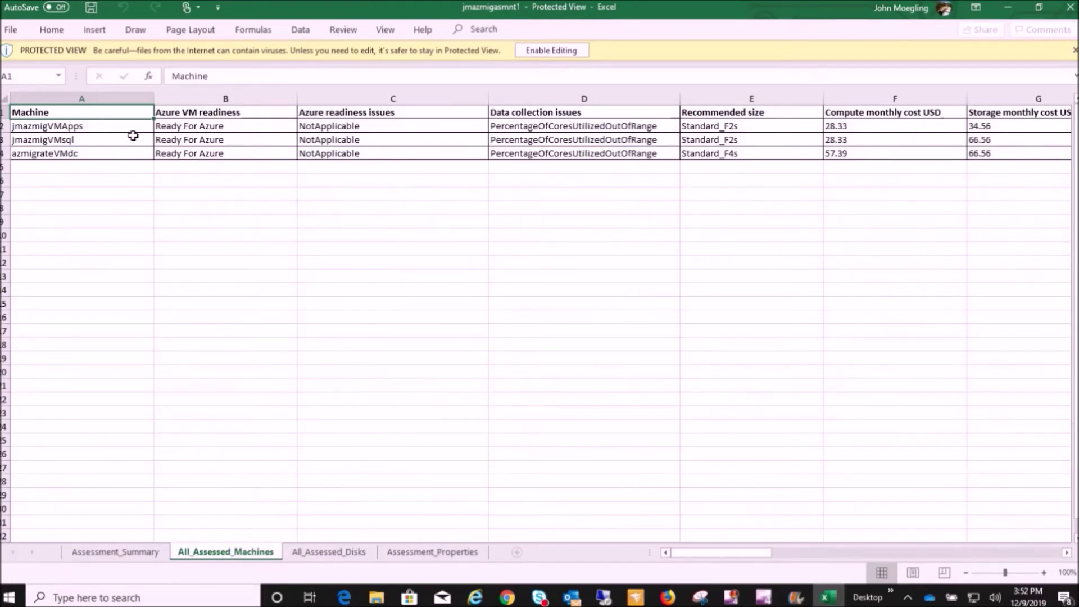
drag(209, 133, 197, 150)
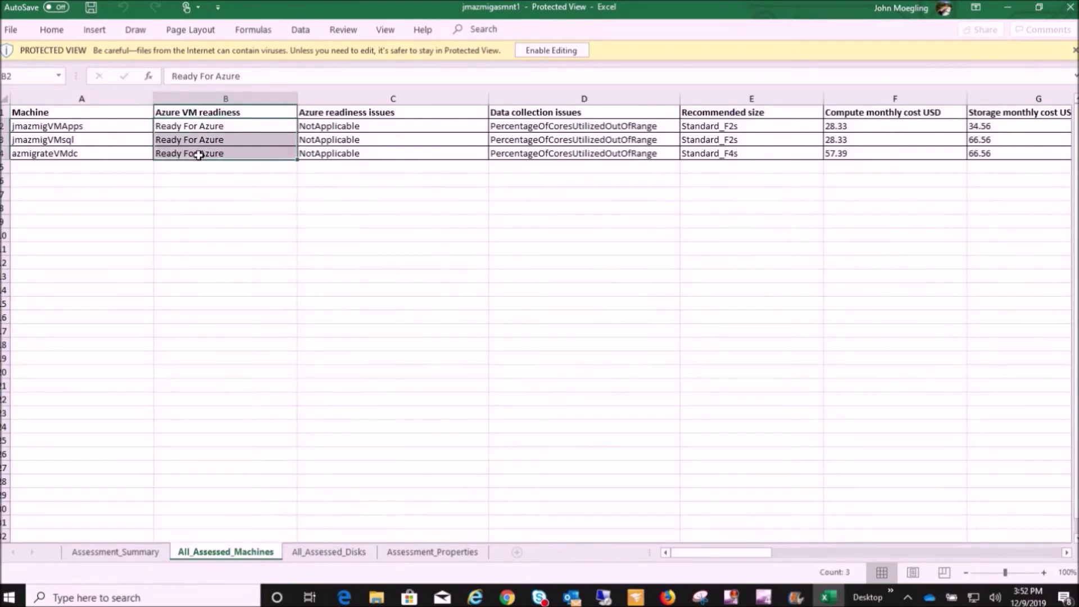
click(416, 194)
drag(337, 128, 340, 154)
click(470, 180)
click(573, 126)
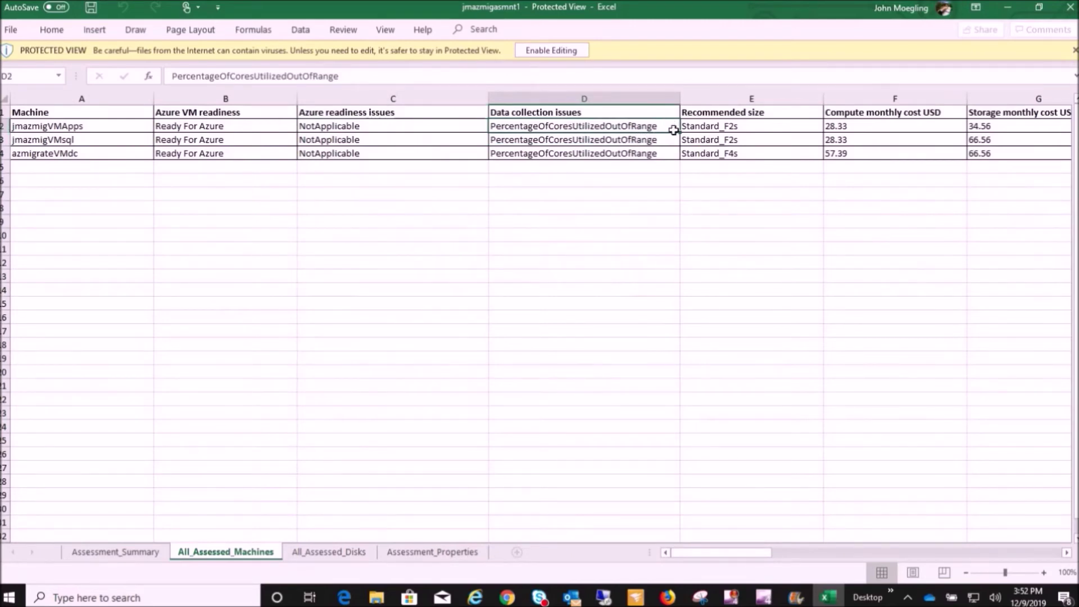
drag(697, 129, 705, 156)
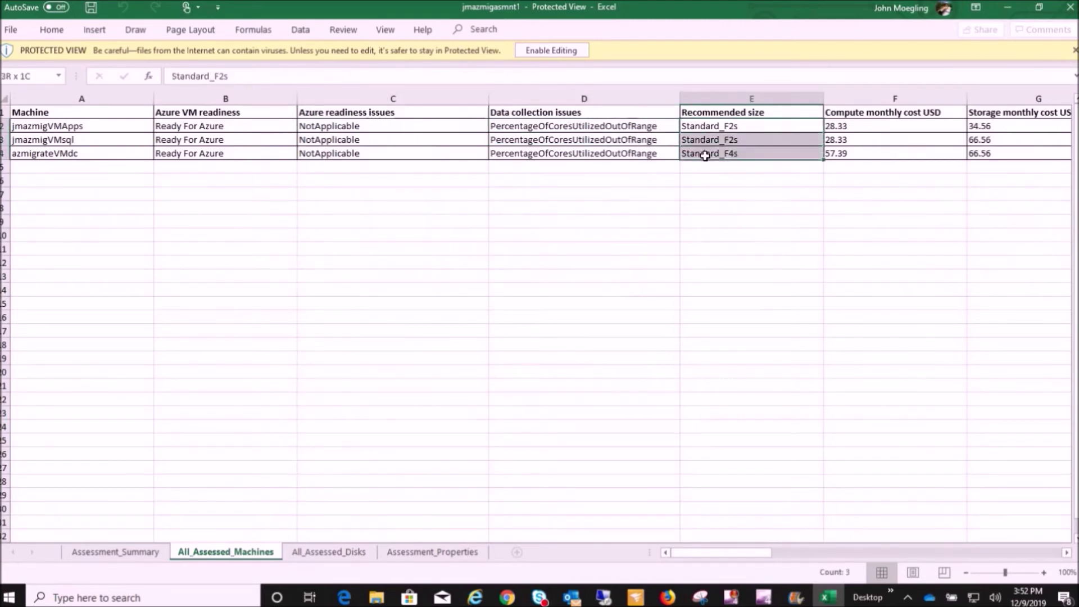
click(899, 186)
drag(897, 114, 986, 166)
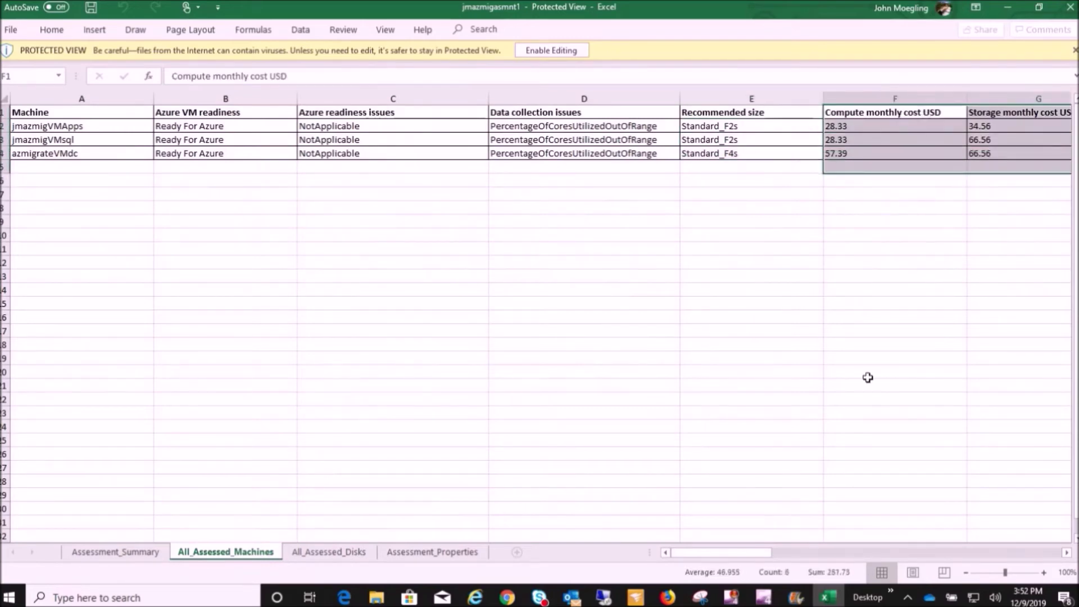
Step: Examine the assessed machines' operating system, cores, memory, CPU usage, storage and disk throughput in the remaining columns
drag(730, 553, 793, 553)
click(585, 192)
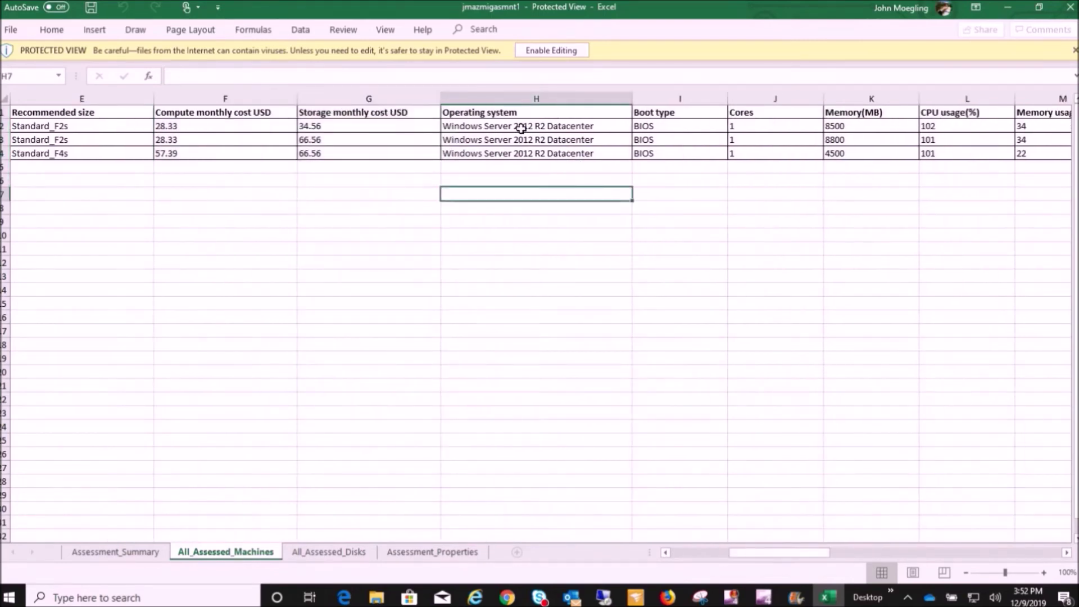
drag(798, 558, 850, 546)
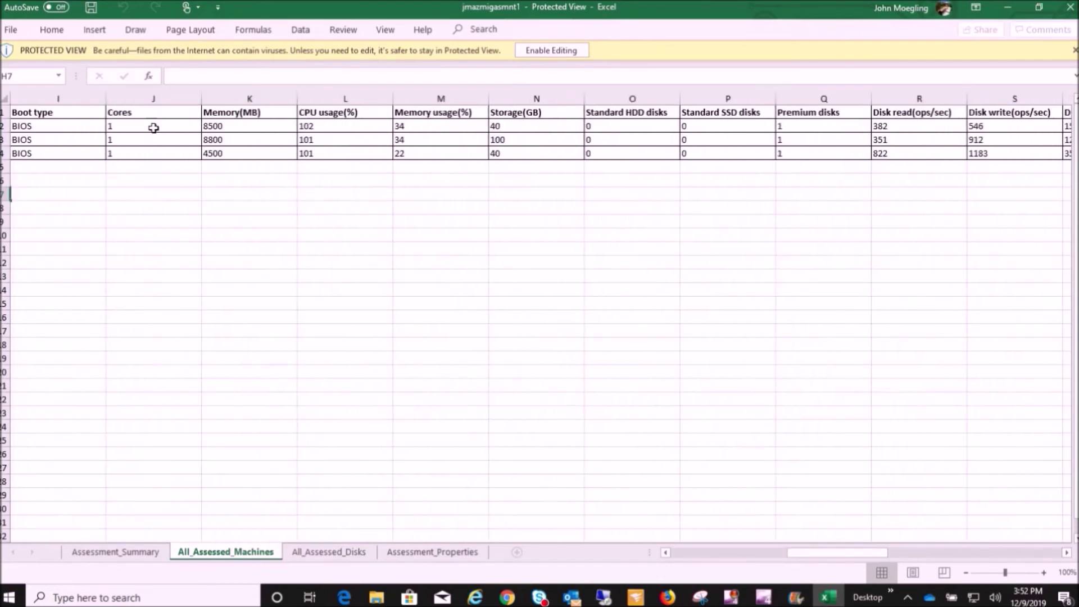
drag(156, 111, 960, 156)
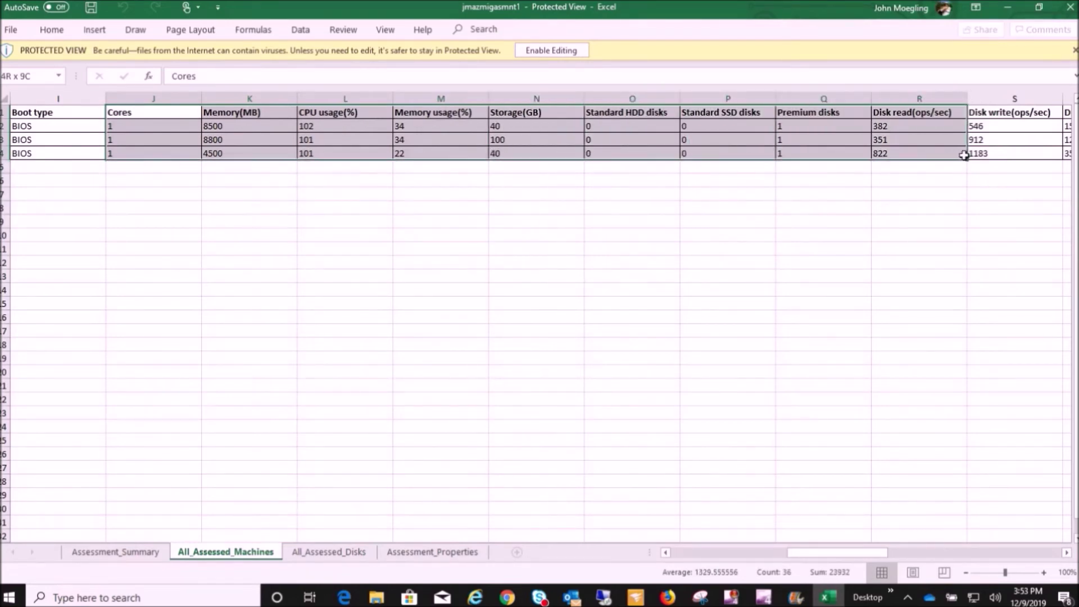
click(899, 194)
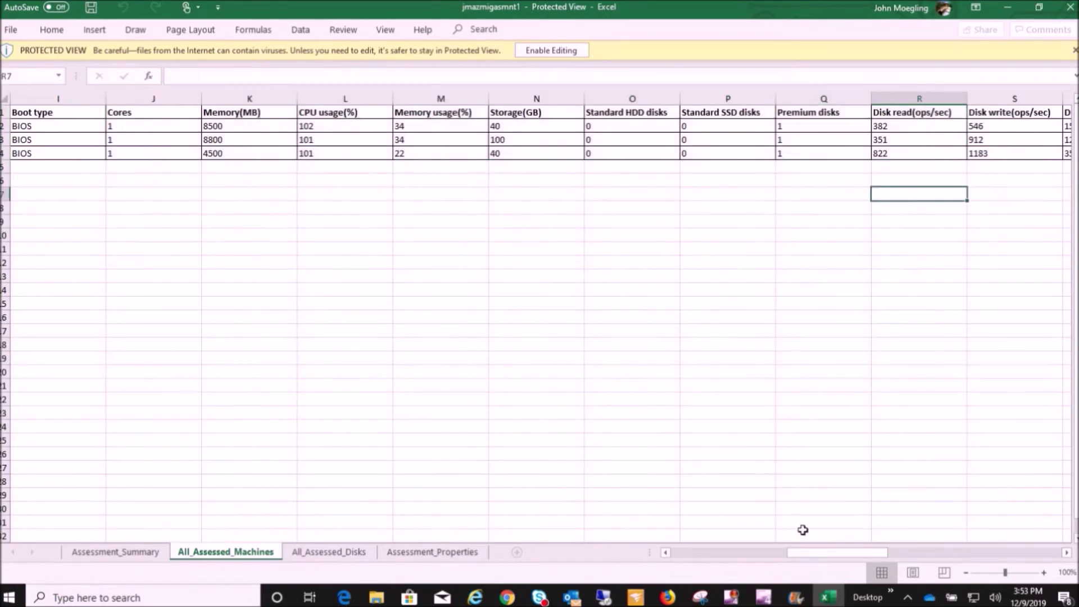
drag(822, 554, 927, 550)
drag(277, 112, 672, 198)
click(672, 198)
drag(957, 552, 505, 553)
Step: Examine the disk names, Azure disk readiness, recommended SKUs, disk types and readiness issues on the All_Assessed_Disks sheet
click(304, 557)
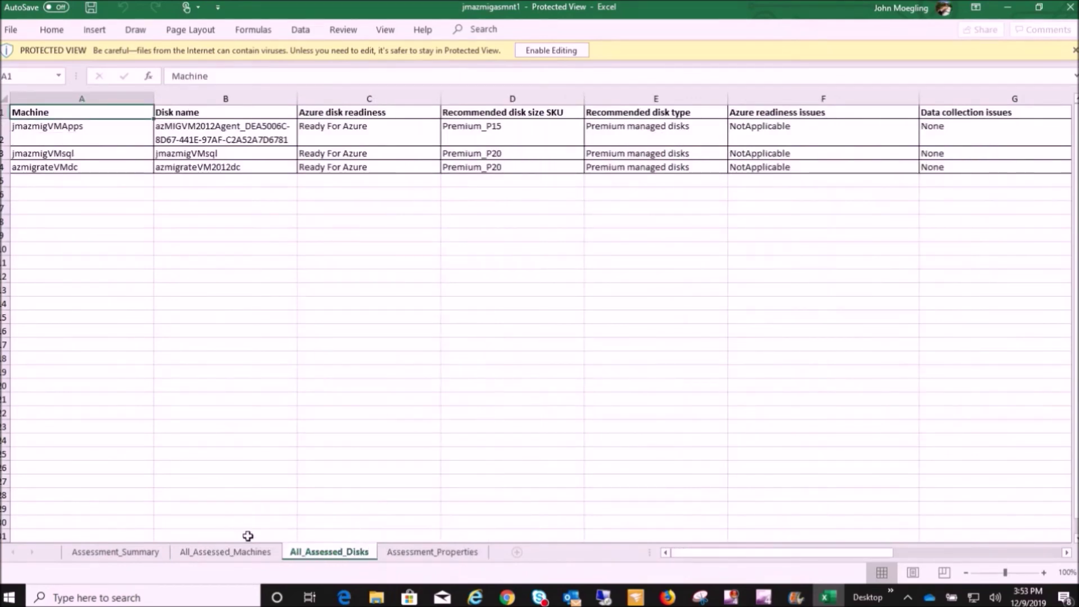
click(235, 552)
click(312, 552)
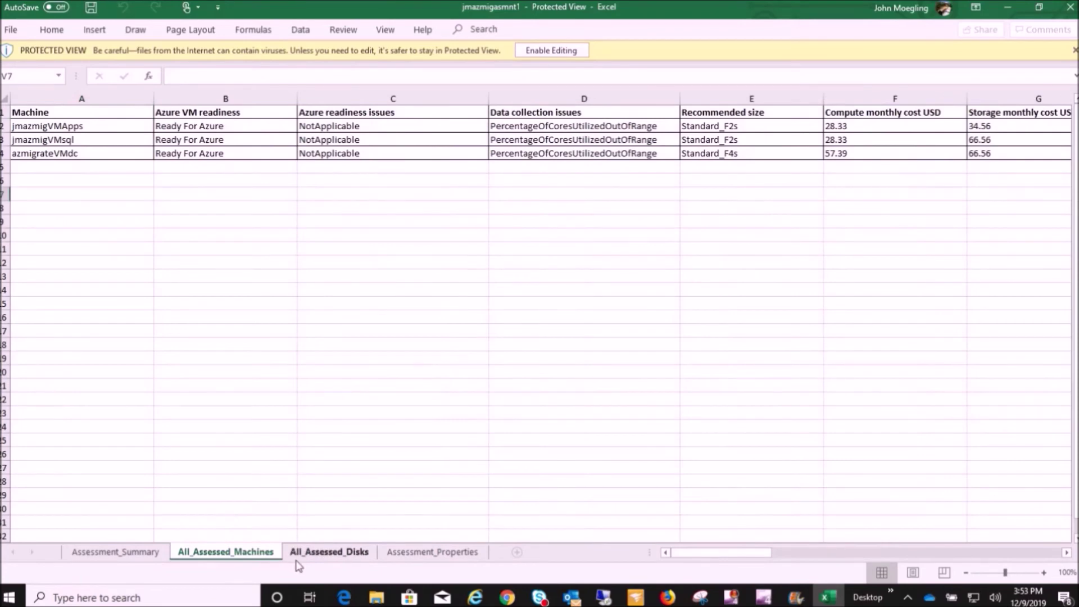
click(139, 207)
drag(58, 129, 118, 160)
drag(174, 138, 234, 183)
click(339, 246)
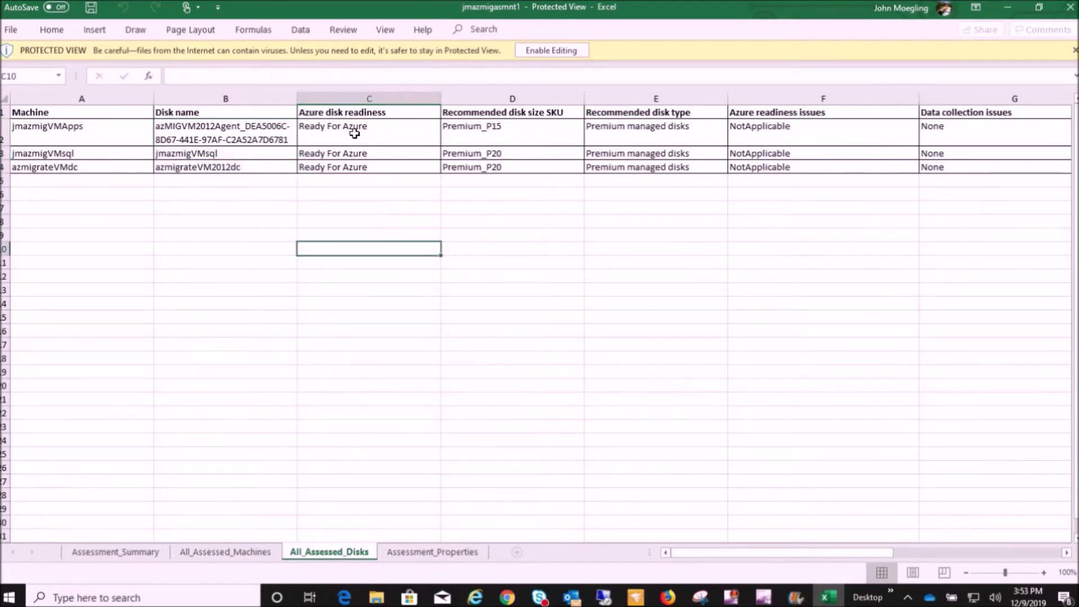
drag(354, 133, 358, 156)
click(479, 194)
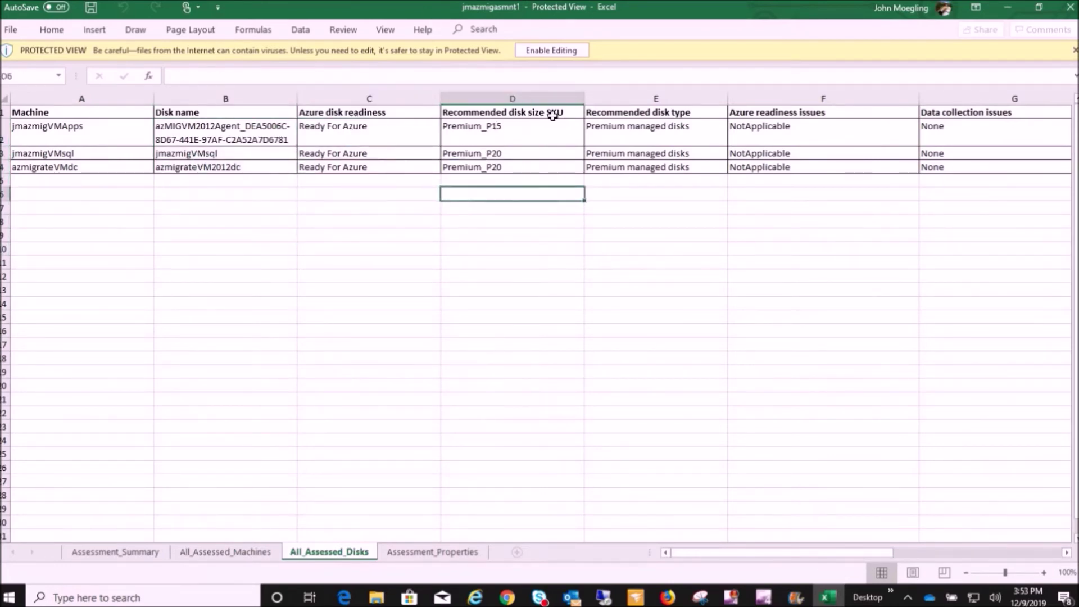
drag(472, 134, 816, 175)
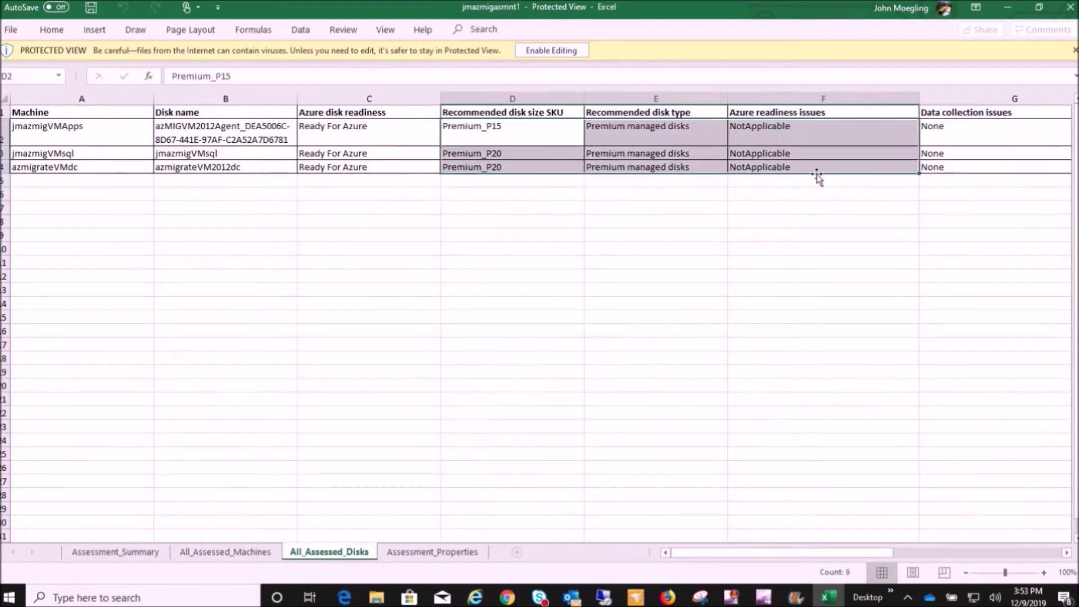
click(656, 235)
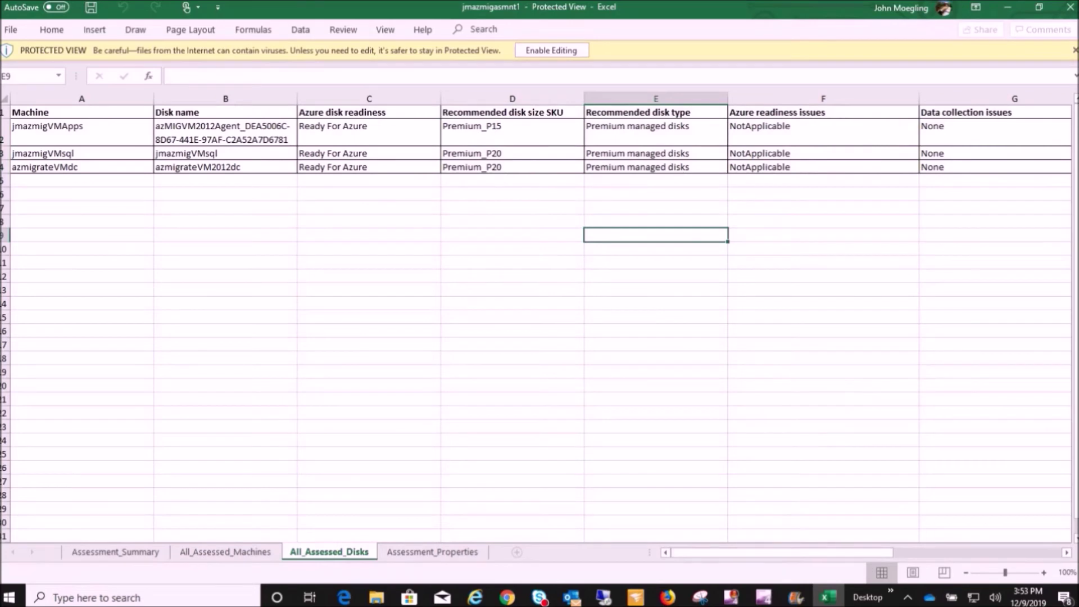
Step: Compare the source and target disk sizes and examine the disk read figures for the assessed disks
drag(740, 559, 922, 563)
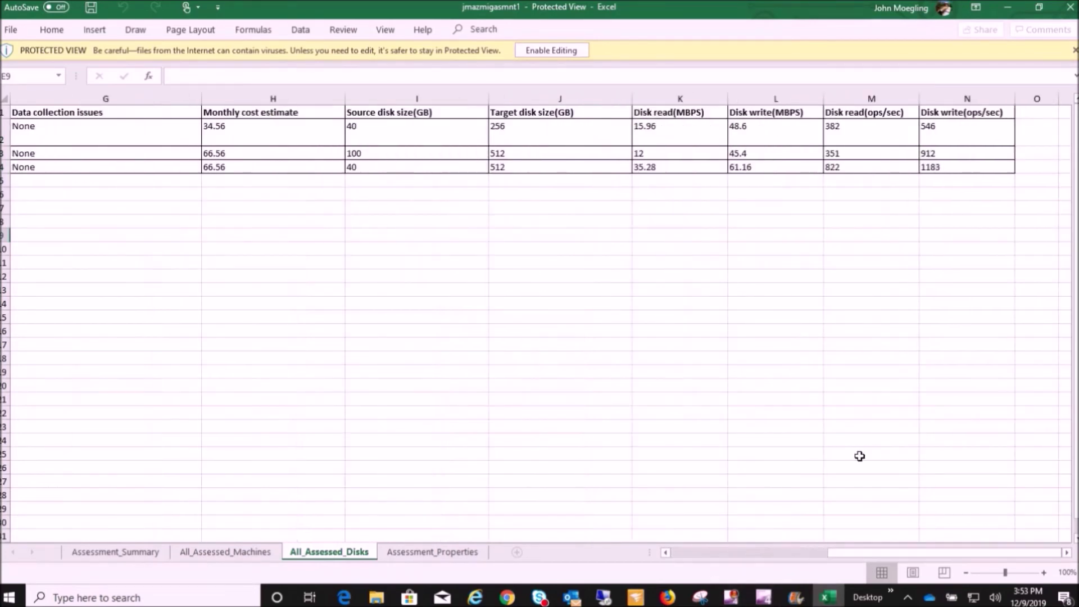
click(385, 109)
drag(373, 127, 395, 163)
drag(542, 134, 553, 161)
click(419, 133)
drag(386, 110, 559, 167)
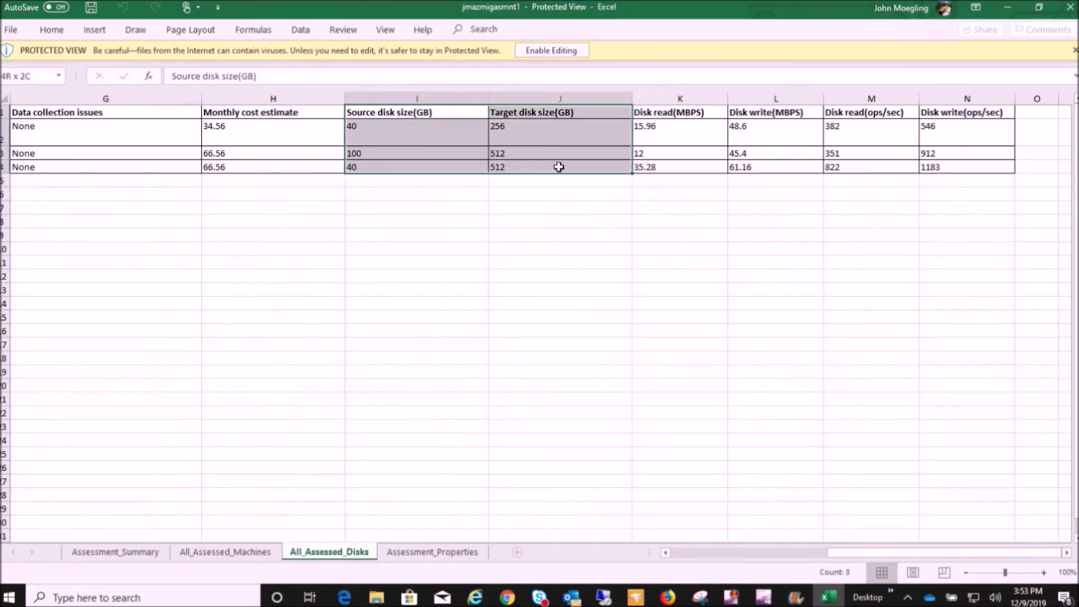
click(600, 205)
click(694, 130)
click(684, 114)
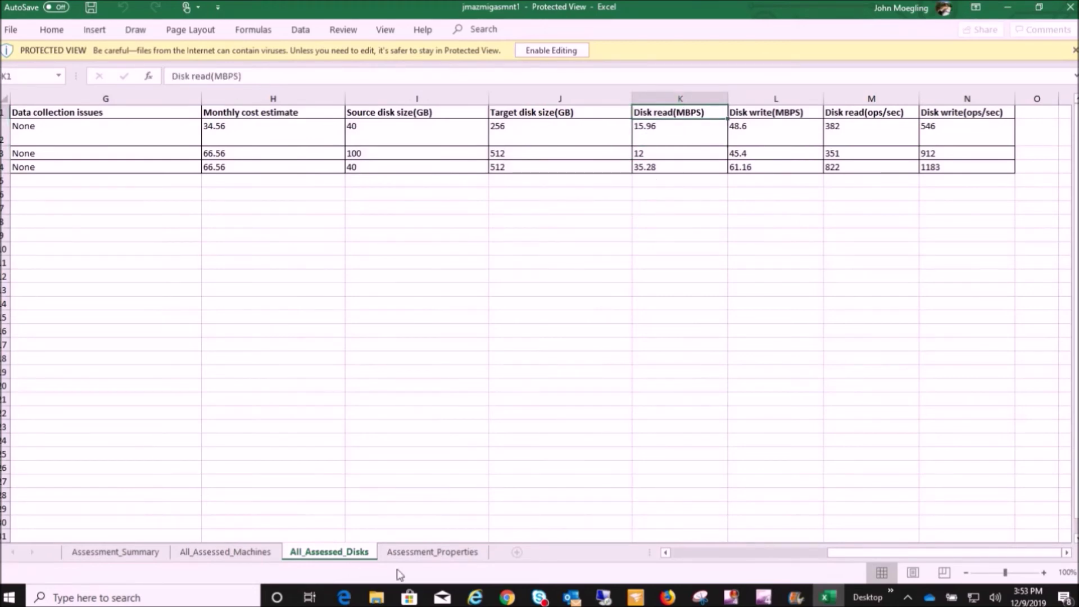
Step: Examine the Assessment_Properties sheet, including target location, comfort factor, VM families, offer, performance history and percentile utilization
click(420, 551)
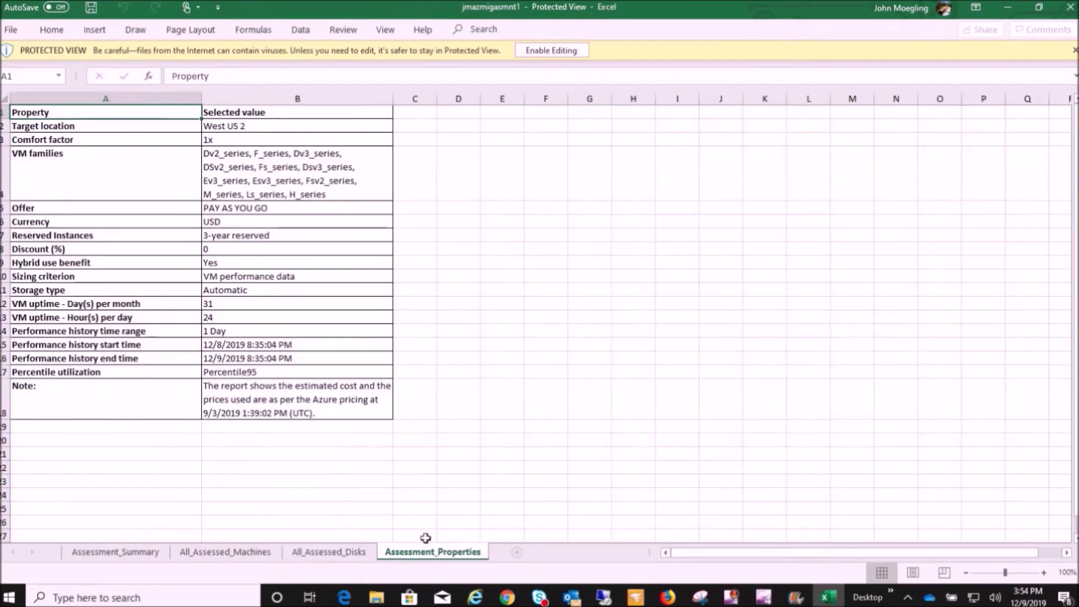
click(234, 125)
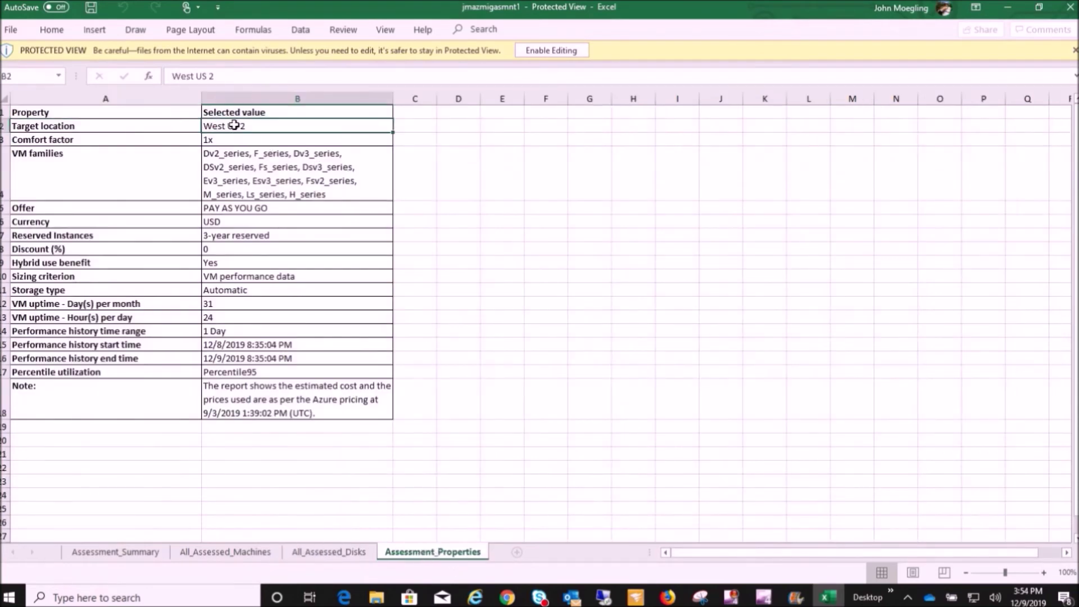
drag(255, 129, 255, 139)
click(203, 159)
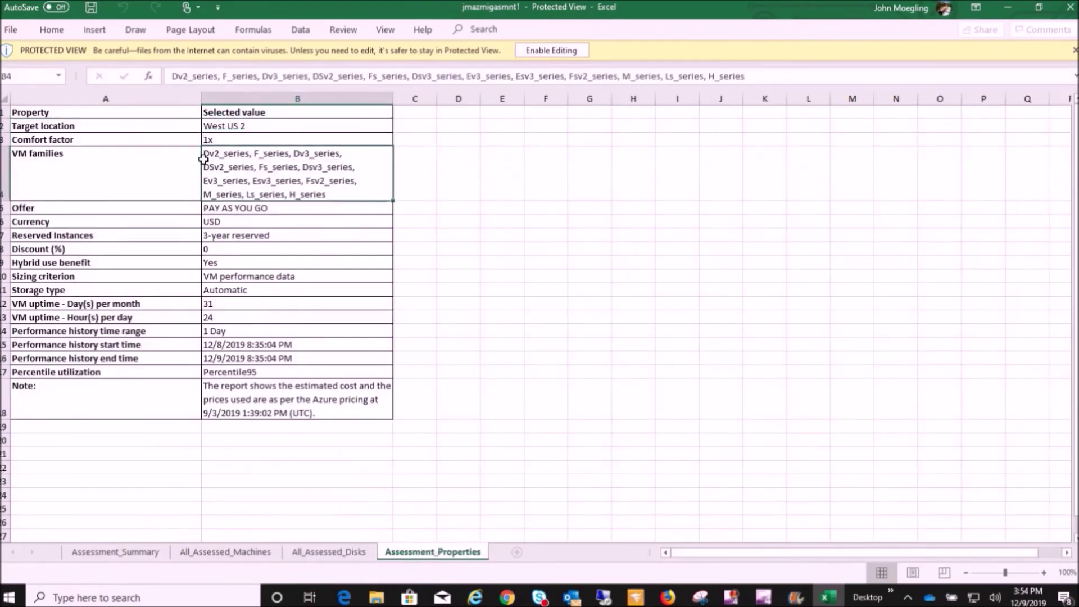
click(239, 210)
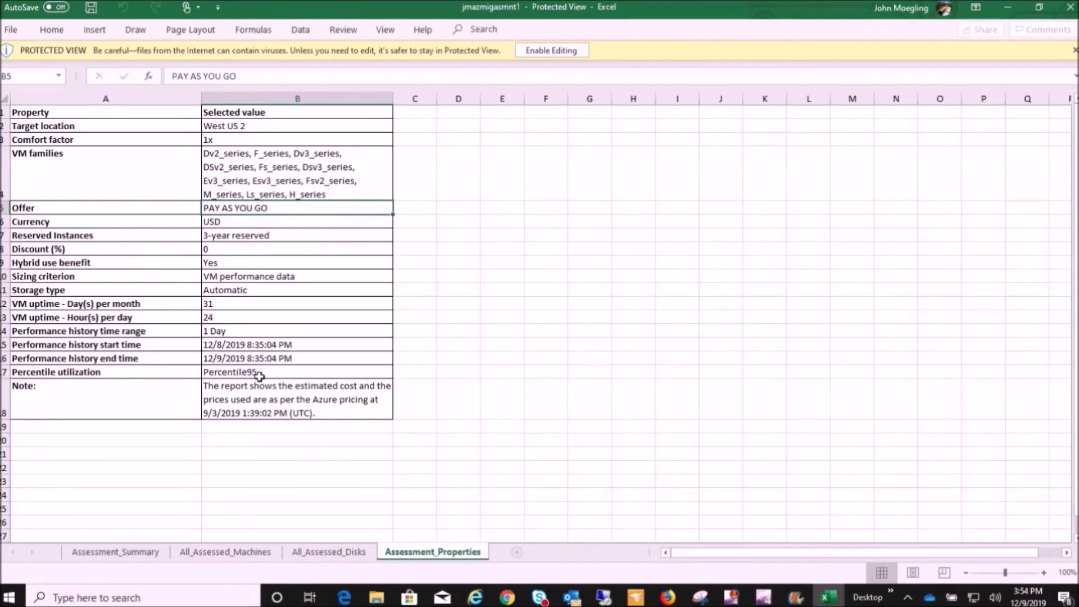
drag(41, 116, 298, 390)
click(400, 363)
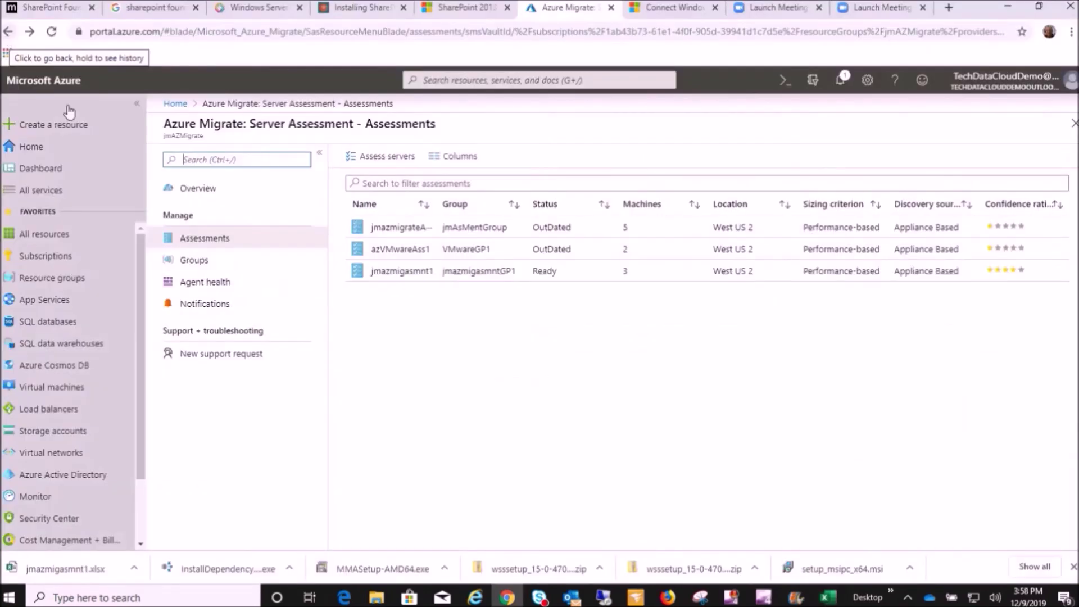
Step: Back in the Azure portal, check the agent health for Server Assessment and open the jmazmigasmntGP1 group
click(206, 282)
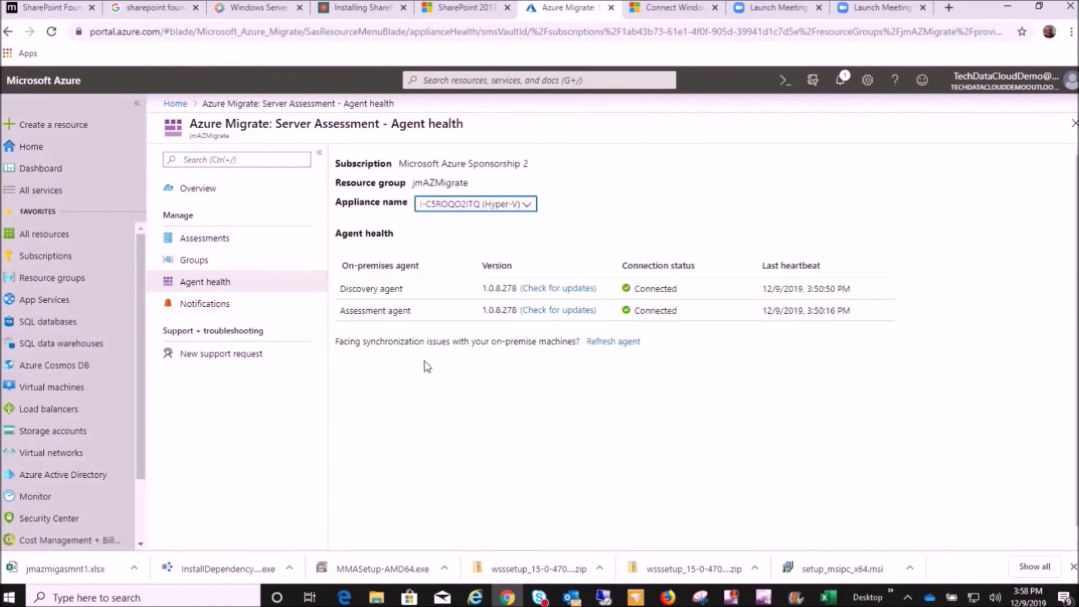
click(217, 265)
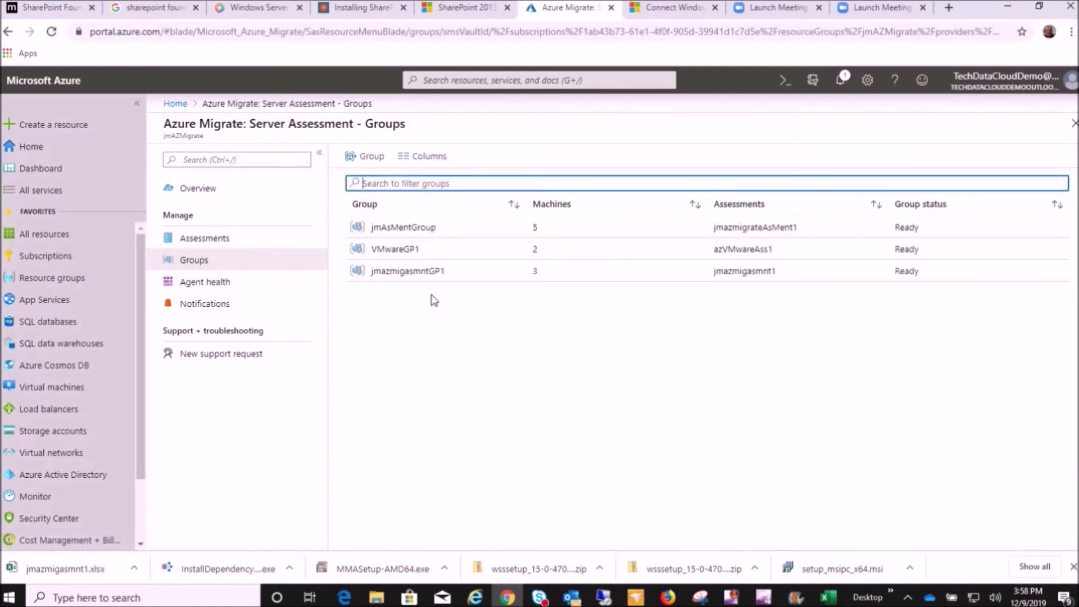
click(421, 272)
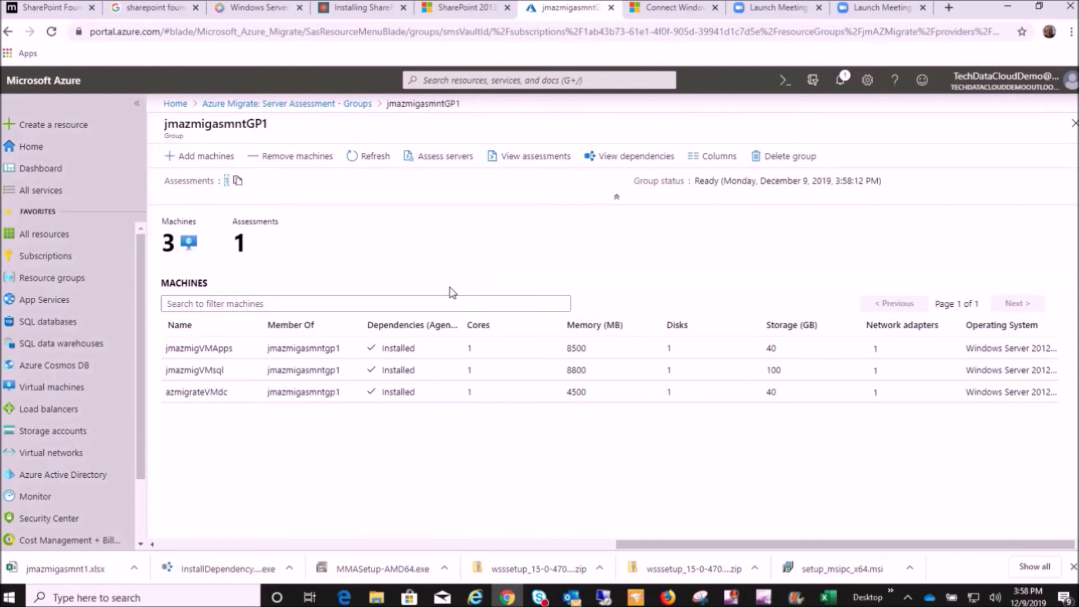
Step: Open the group's dependency map and examine the connections between azmigrateVMdc, jmazmigVMApps, jmazmigVMsql and their server ports
click(623, 160)
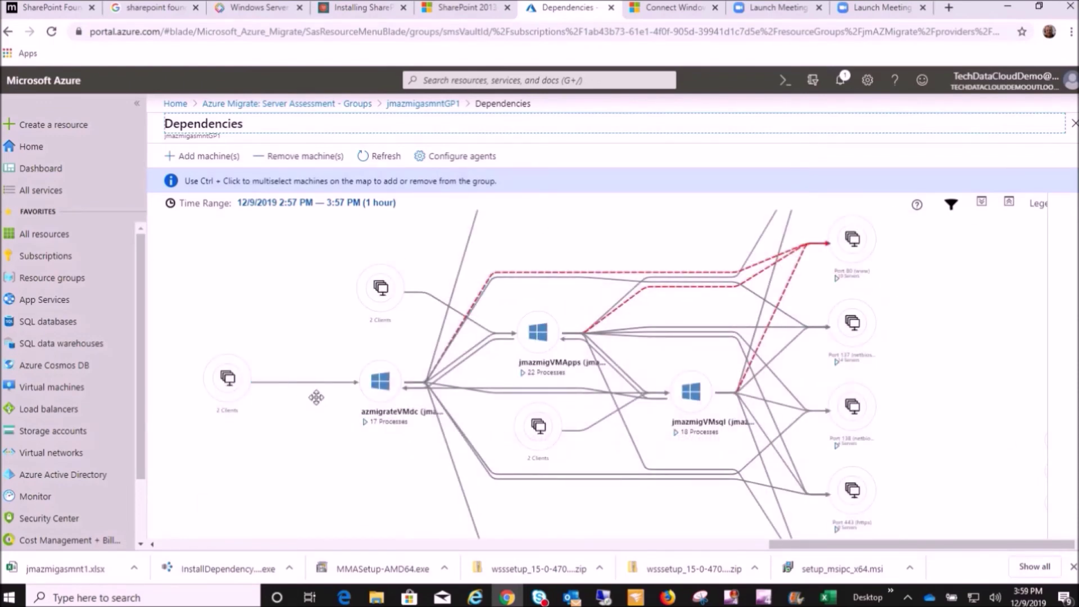
right_click(391, 378)
scroll(919, 304, down, 2)
scroll(919, 304, up, 5)
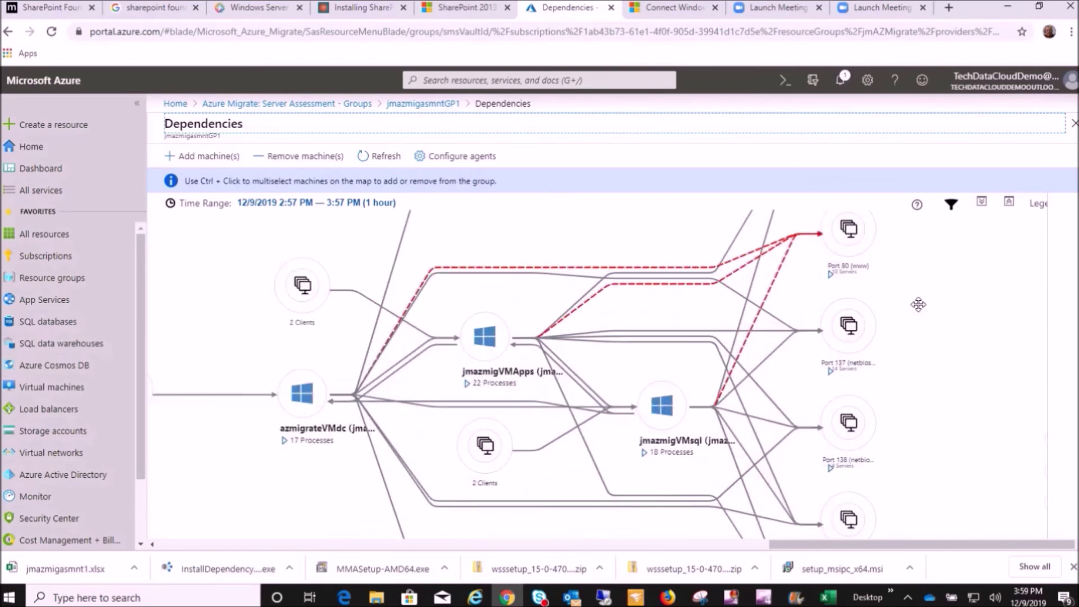
Step: Select jmazmigVMApps on the dependency map, examine its machine properties, connections and agent details, and collapse the details
scroll(918, 304, up, 1)
scroll(918, 304, down, 1)
click(492, 364)
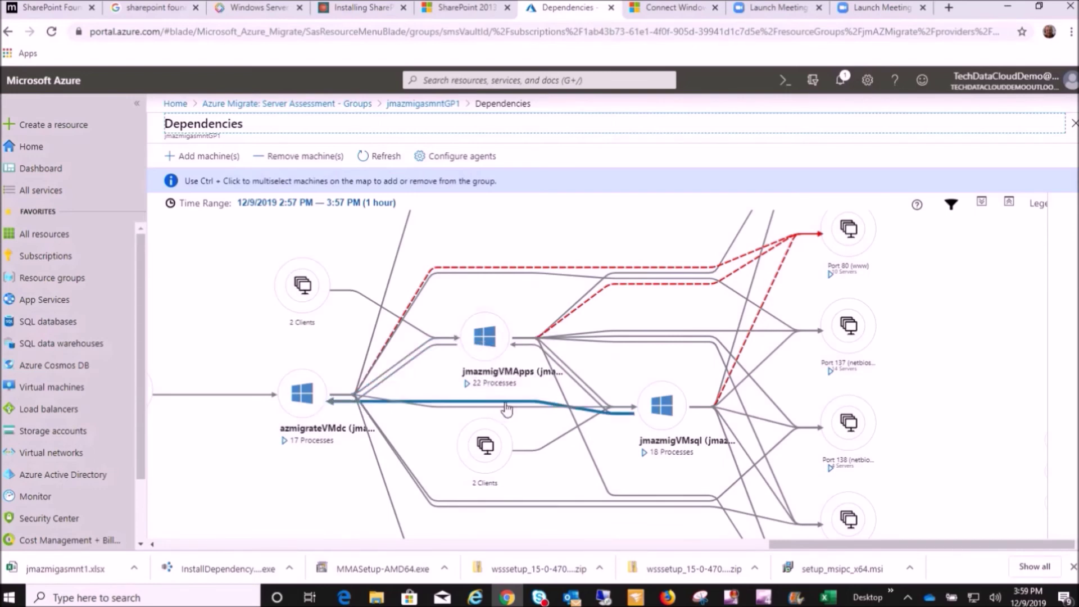
click(479, 355)
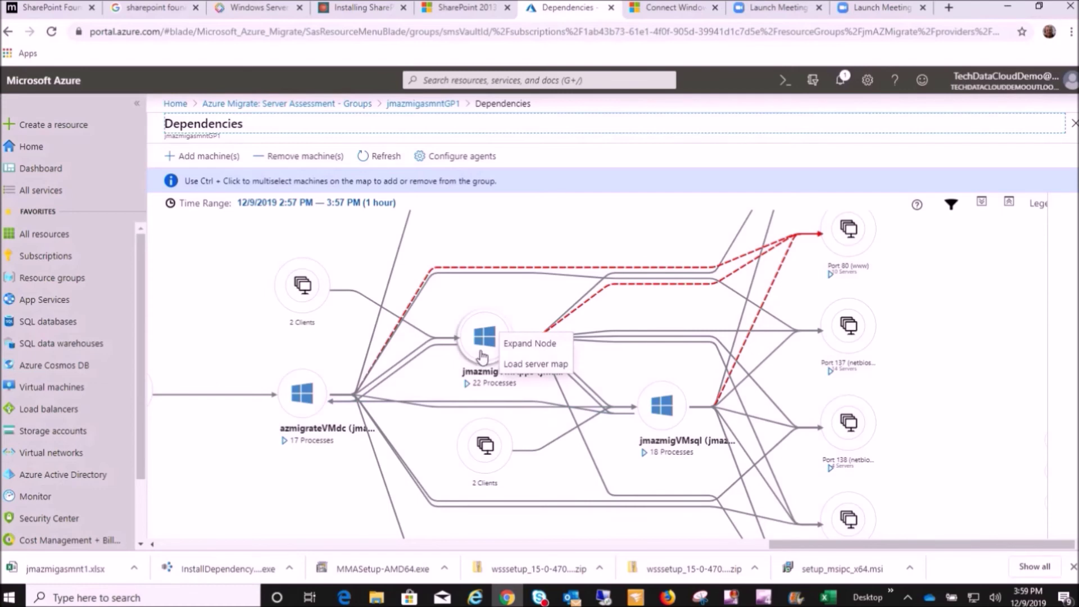
click(483, 355)
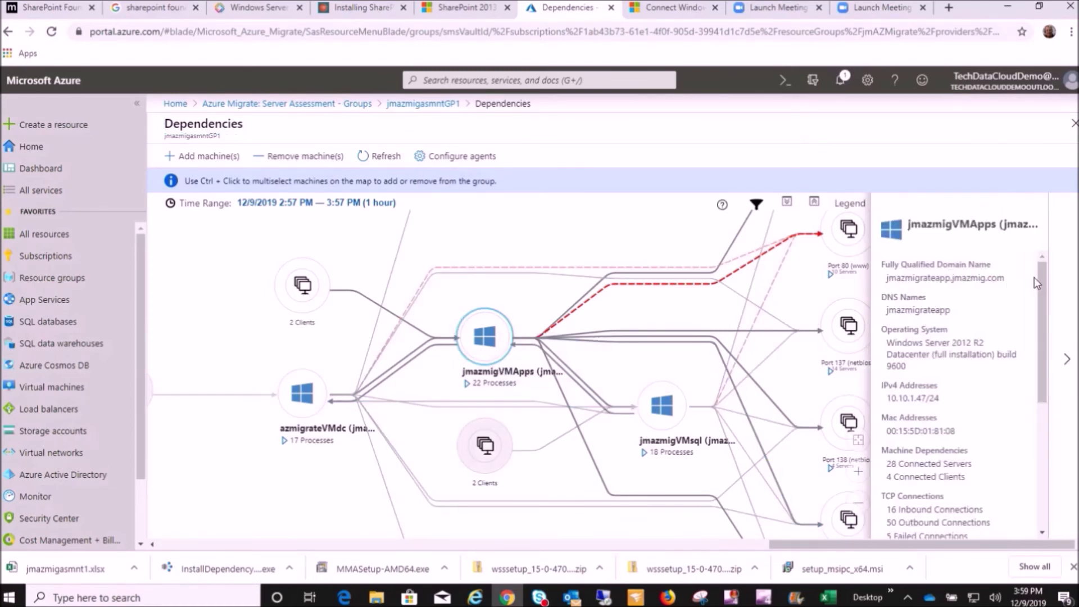
scroll(1036, 311, down, 2)
drag(1036, 311, 1031, 368)
scroll(1030, 372, down, 1)
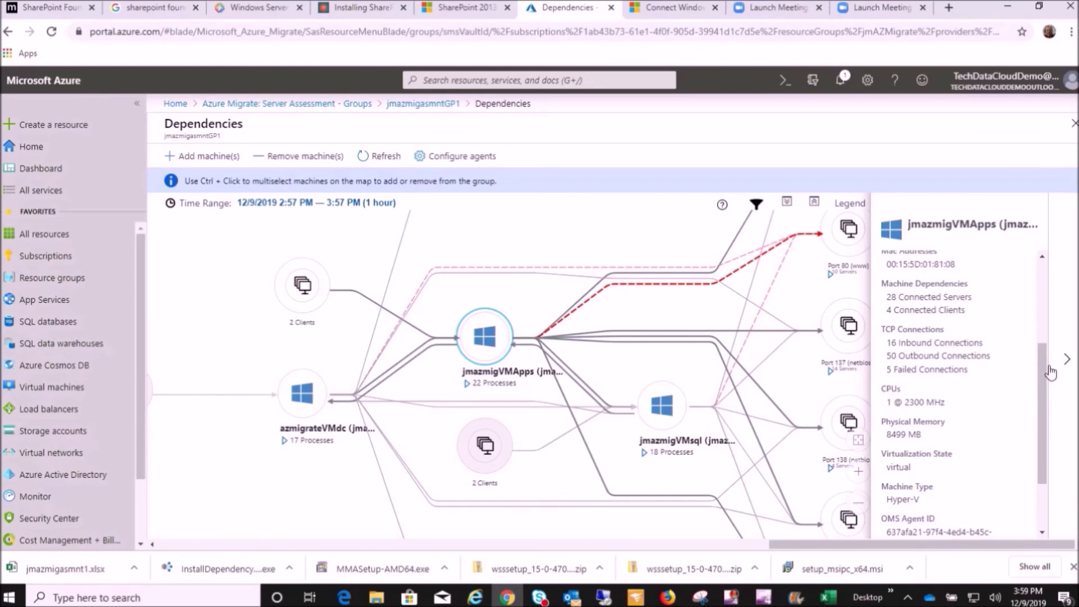
drag(1037, 367, 1032, 423)
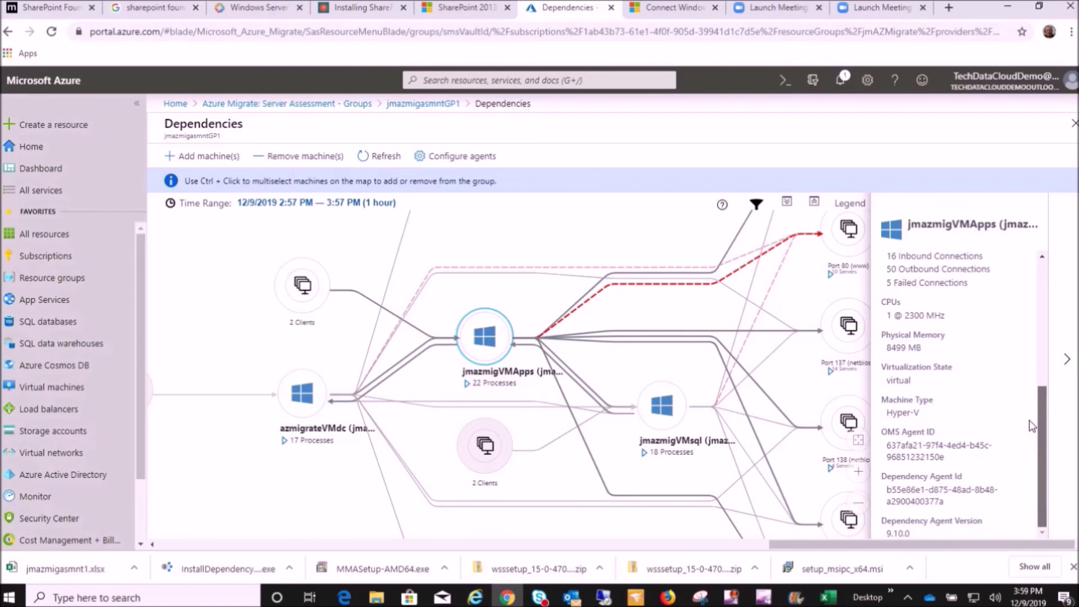
drag(1029, 419, 1045, 274)
click(1067, 364)
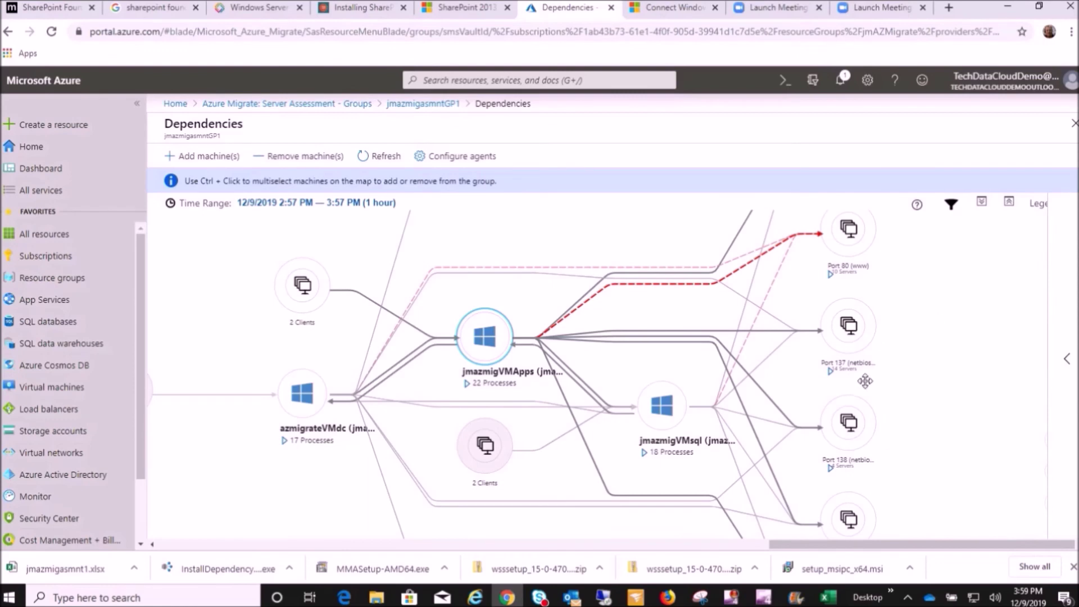
Step: Select jmazmigVMsql on the dependency map, examine its machine properties and connections, and collapse the details
click(663, 420)
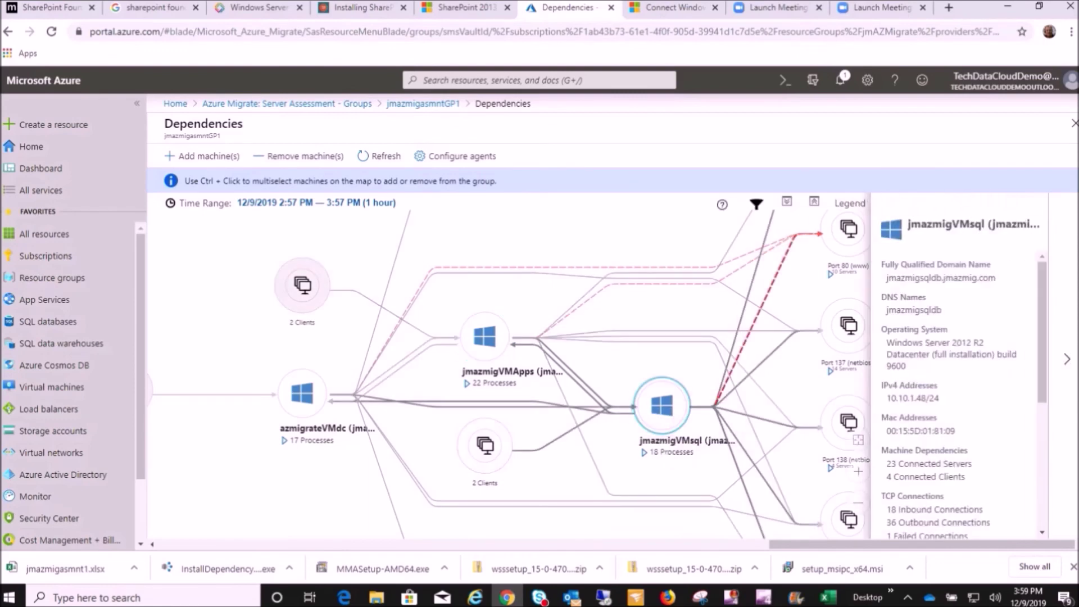
mouse_move(1041, 306)
mouse_down()
mouse_move(1050, 434)
mouse_move(1051, 324)
mouse_up()
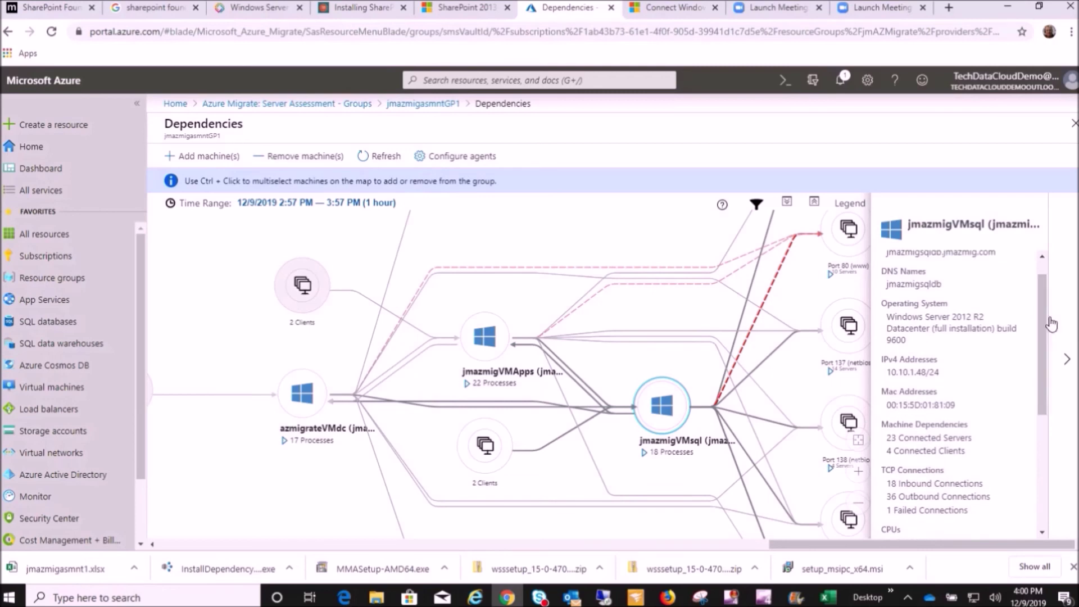
click(1066, 359)
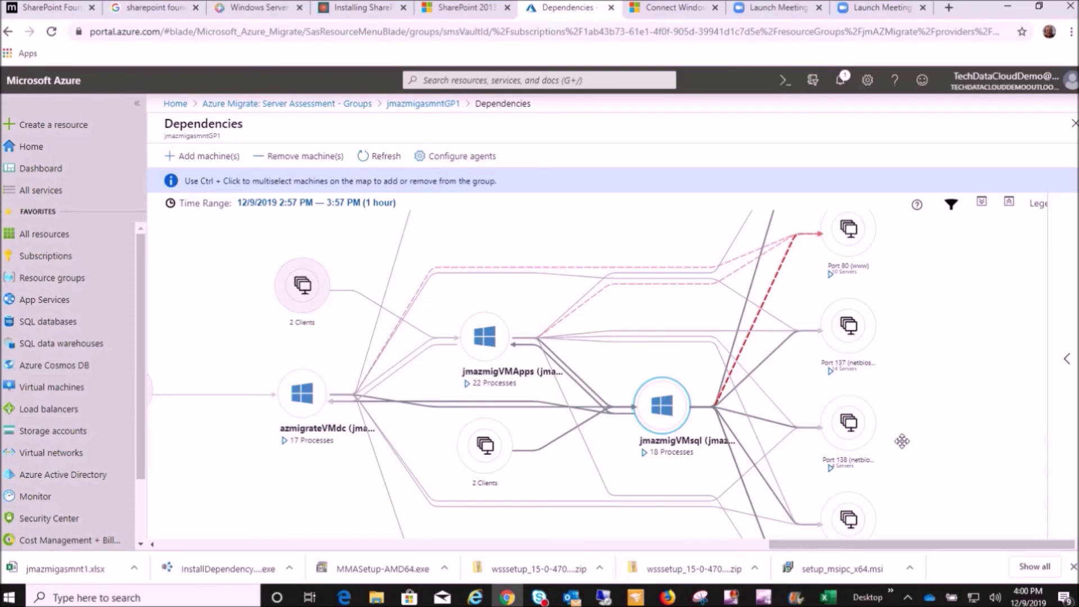
Step: Select azmigrateVMdc on the dependency map, examine its machine properties and connections, and clear the selection
scroll(897, 441, down, 1)
scroll(897, 441, down, 4)
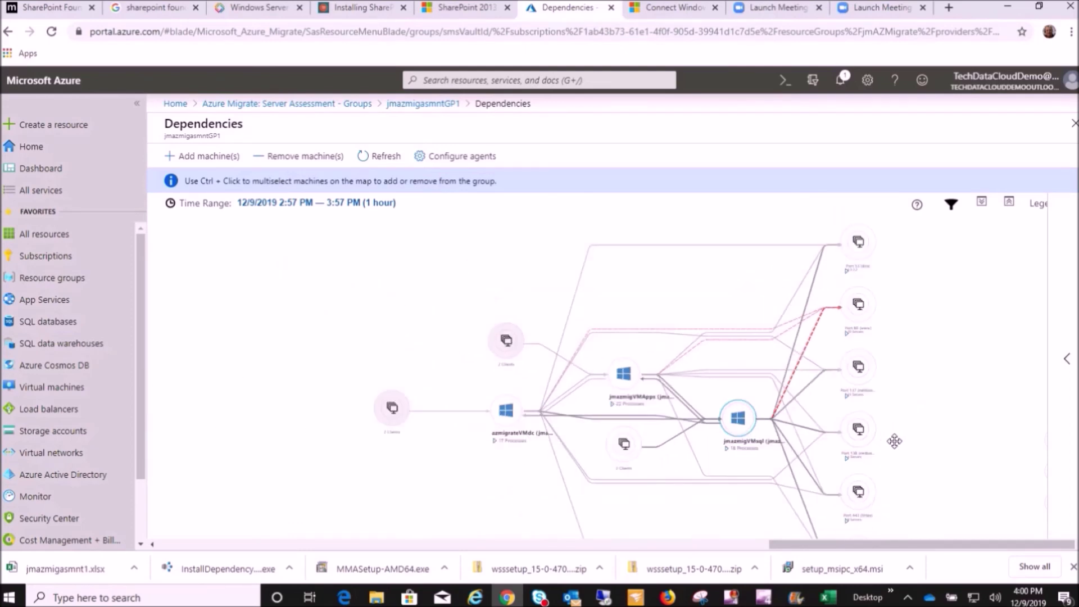
scroll(892, 441, up, 6)
drag(941, 442, 1009, 470)
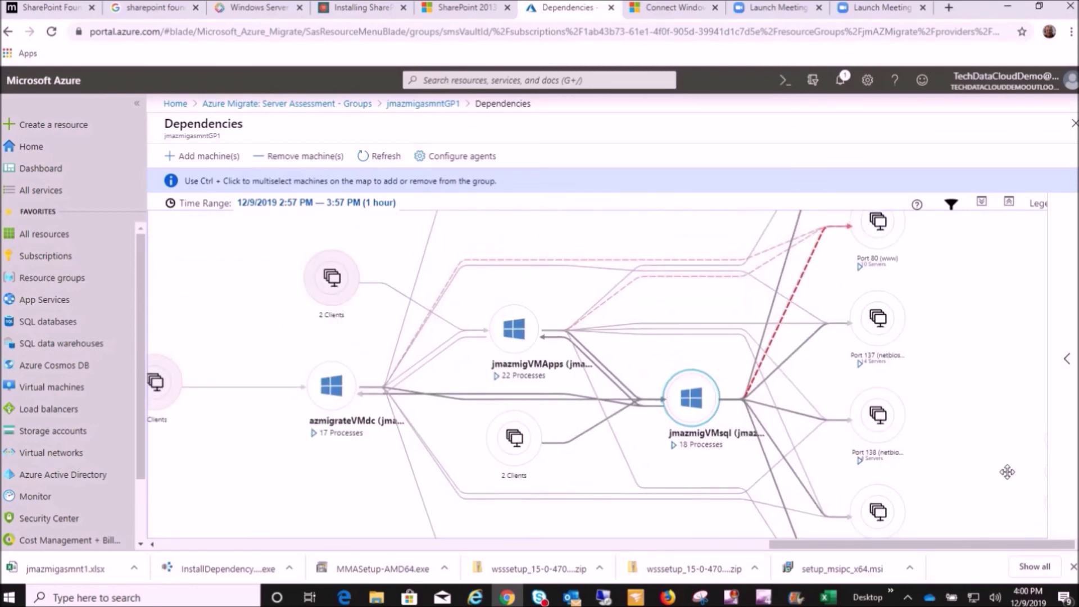
drag(977, 332, 1057, 379)
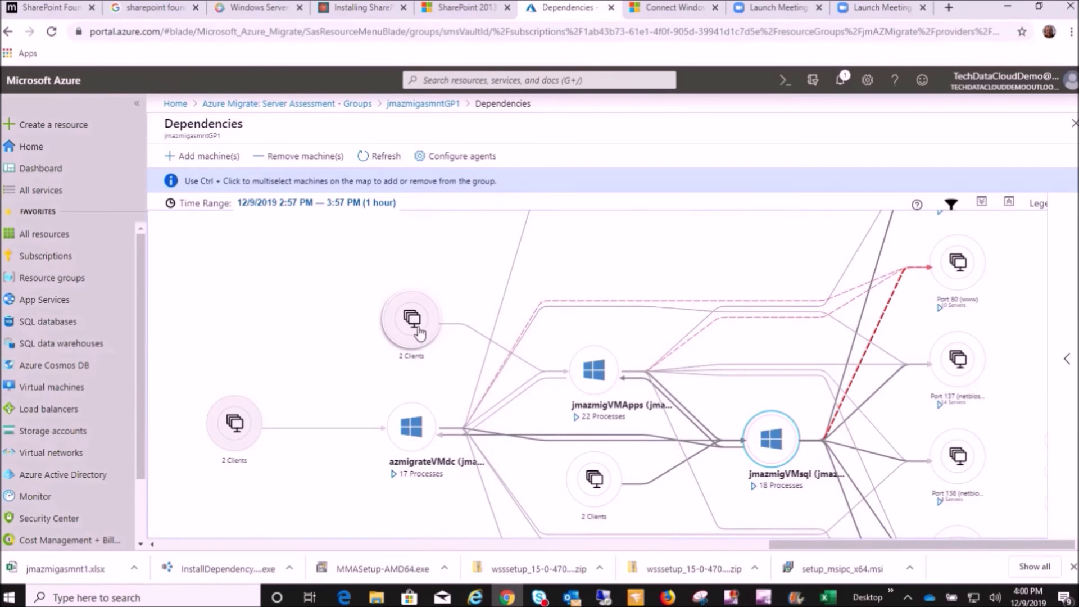
click(408, 431)
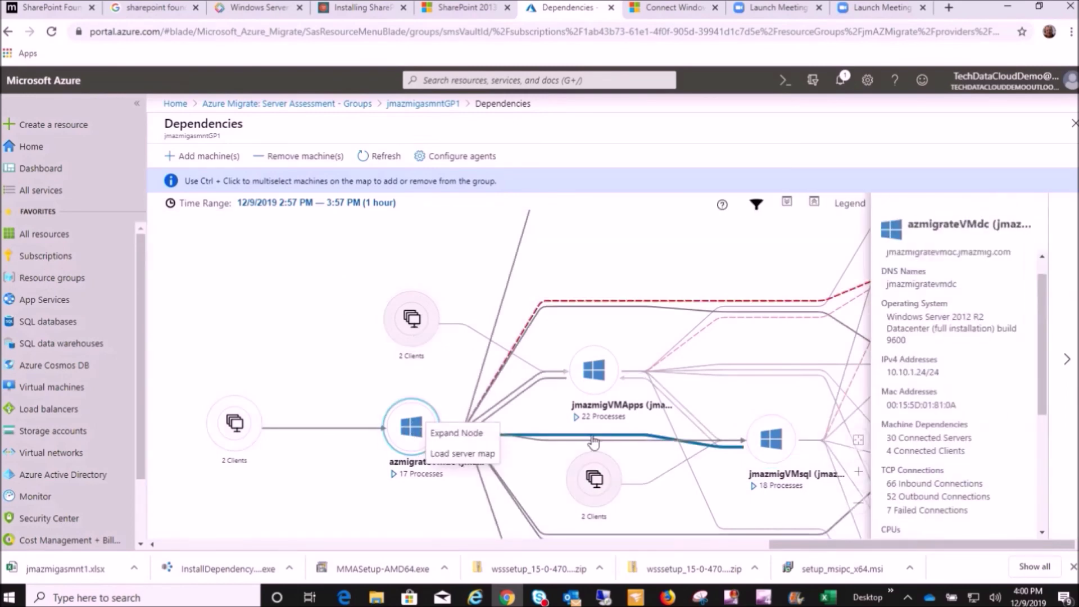
drag(1040, 309, 1039, 257)
click(725, 252)
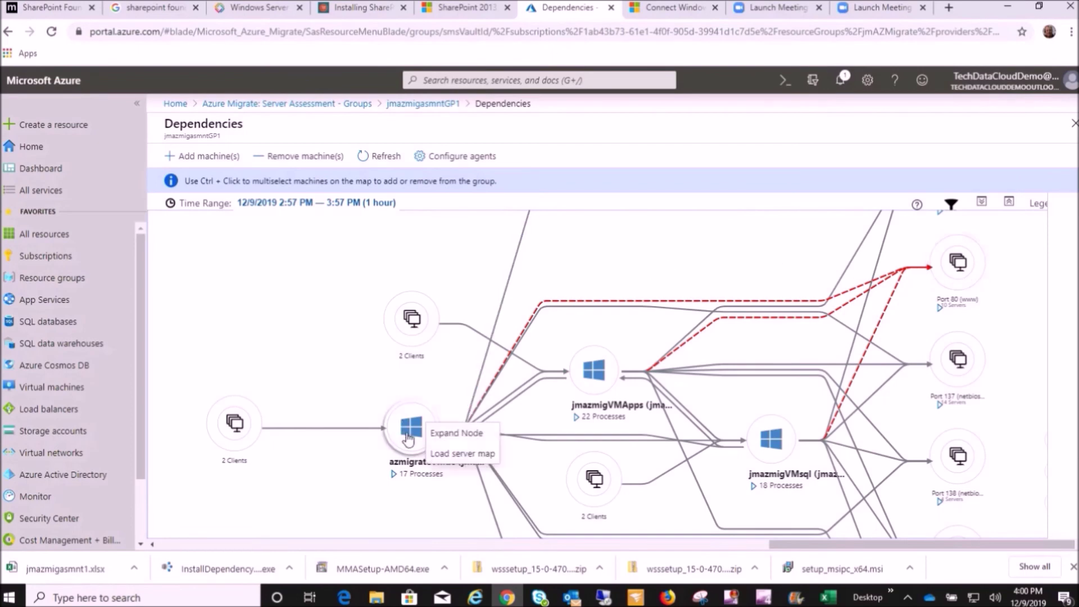
Step: Examine the client group connecting to jmazmigVMApps, including its members' IP addresses and ports, and dismiss its details
mouse_move(431, 400)
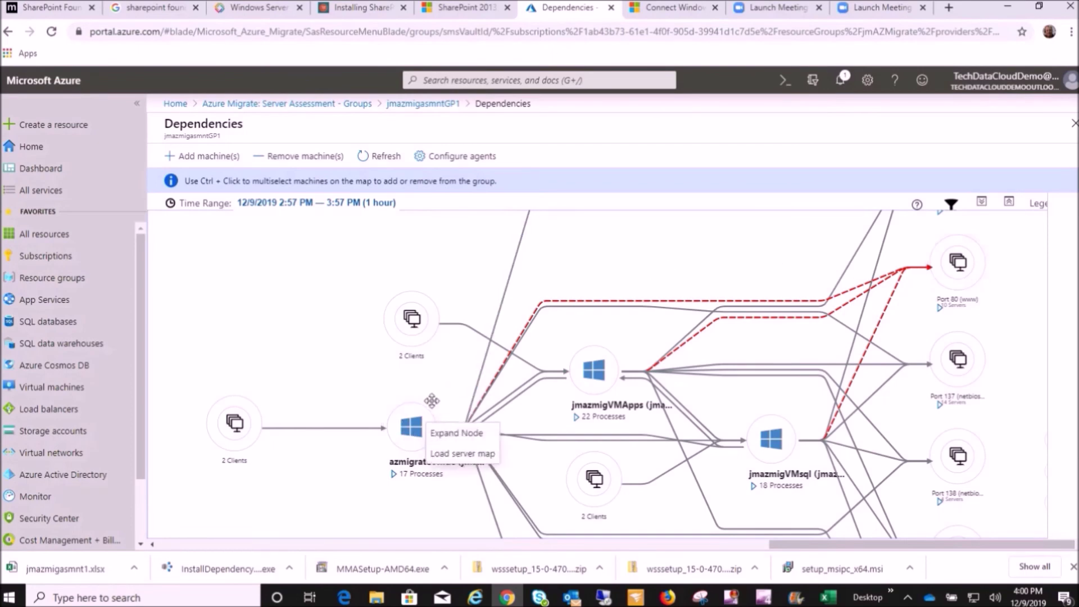
click(416, 333)
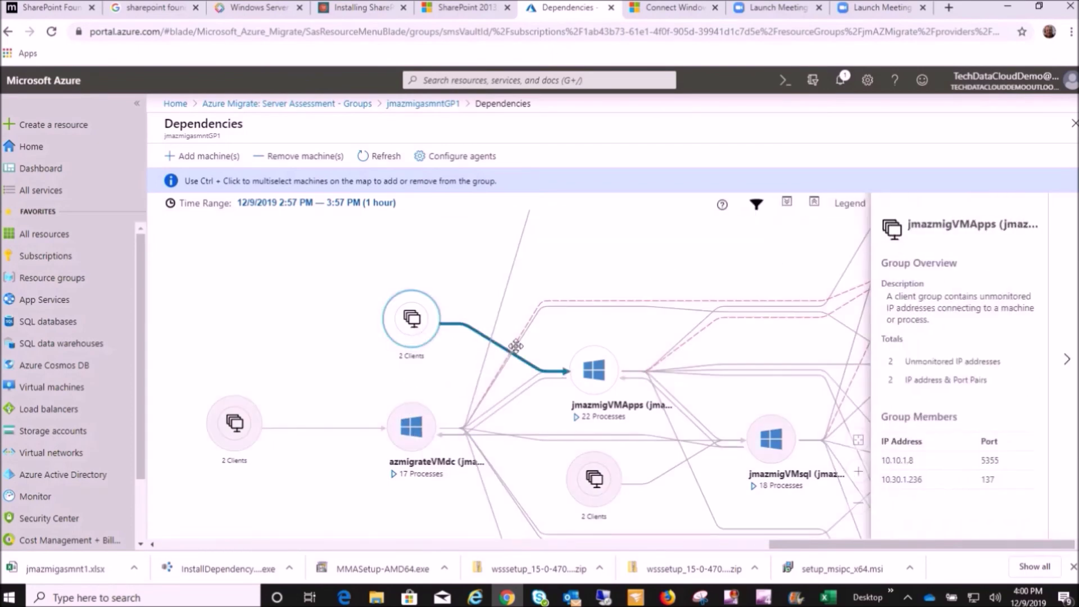
click(1046, 370)
Step: Check the map's filter for non-agent backends and expand all nodes to show their processes and group members
click(949, 206)
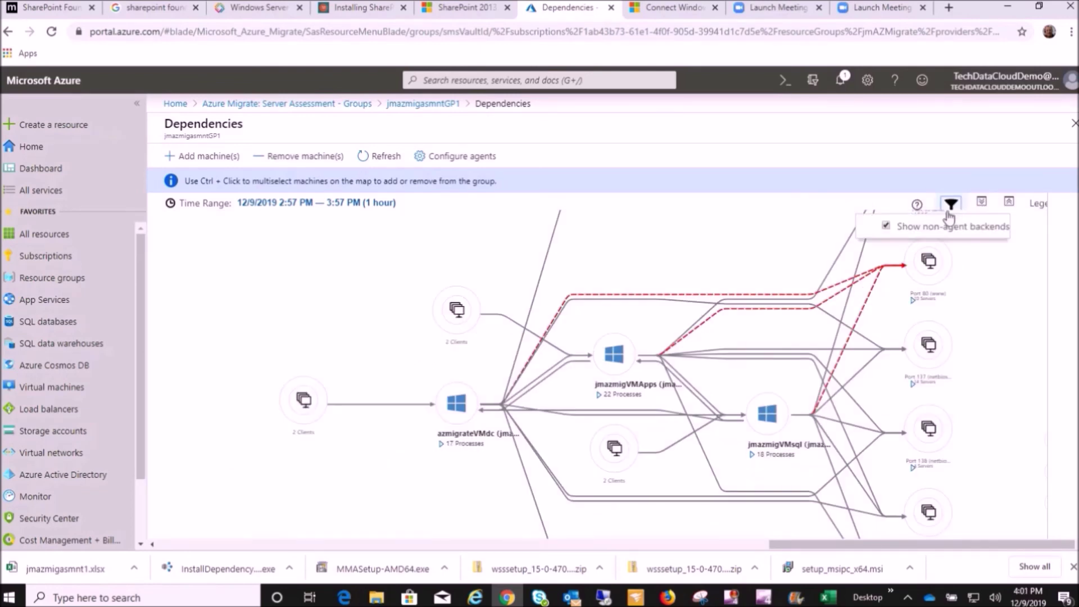
click(1044, 242)
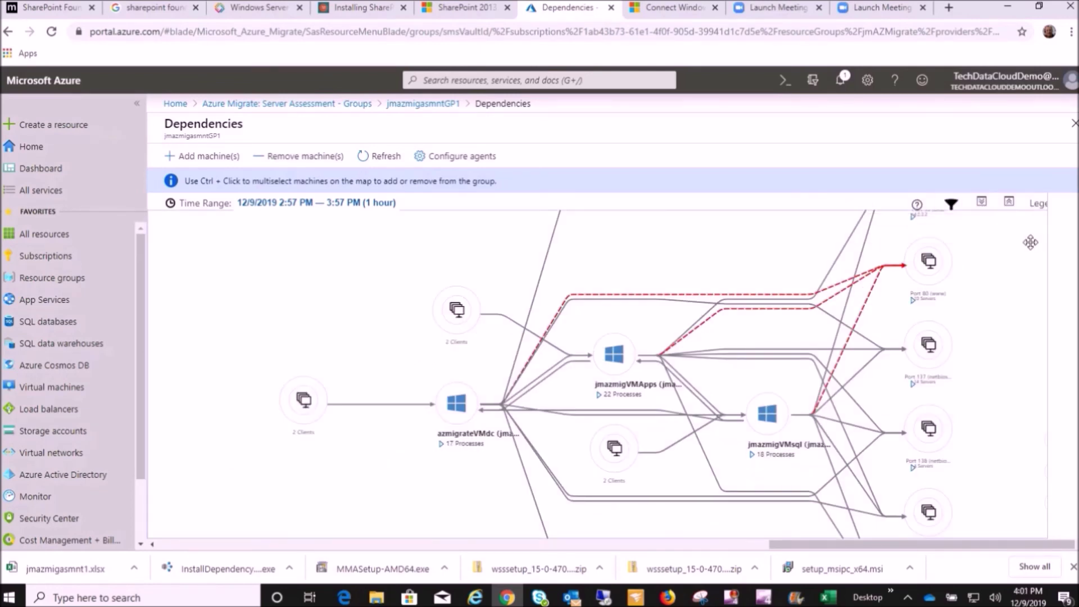
click(1010, 203)
click(979, 204)
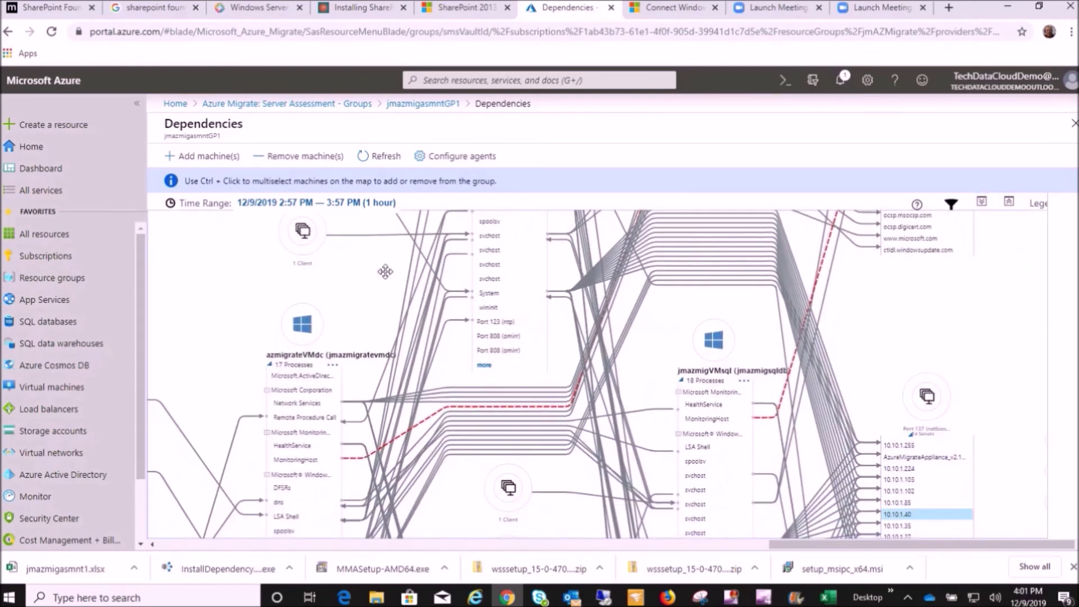
Step: Examine the process-level connections of azmigrateVMdc and jmazmigVMsql in the expanded map and select a client connecting to jmazmigVMsql
drag(359, 256, 405, 302)
drag(459, 430, 452, 130)
drag(656, 423, 682, 601)
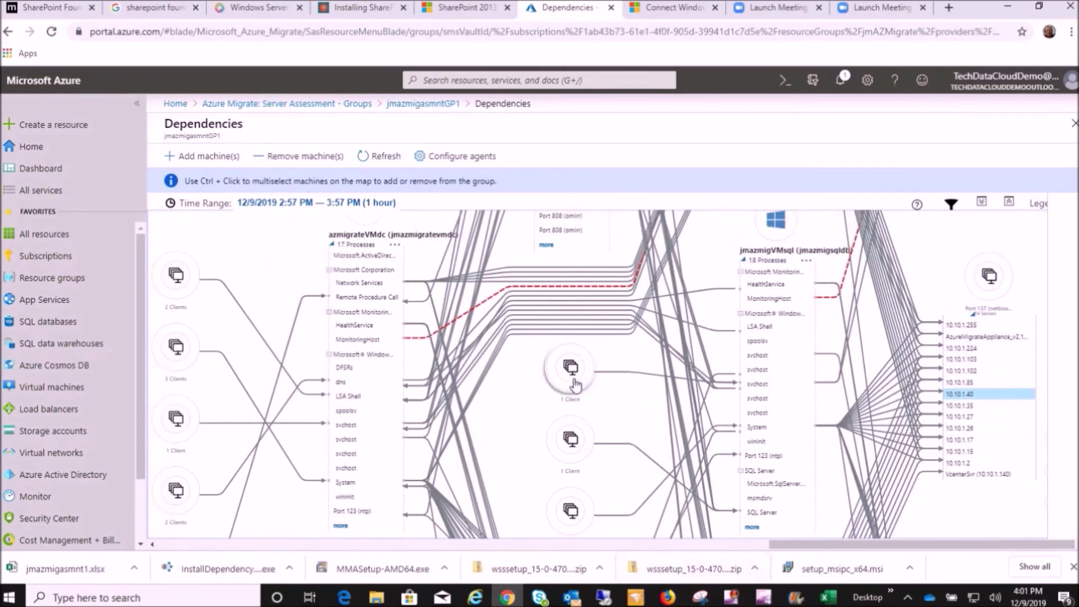
click(571, 368)
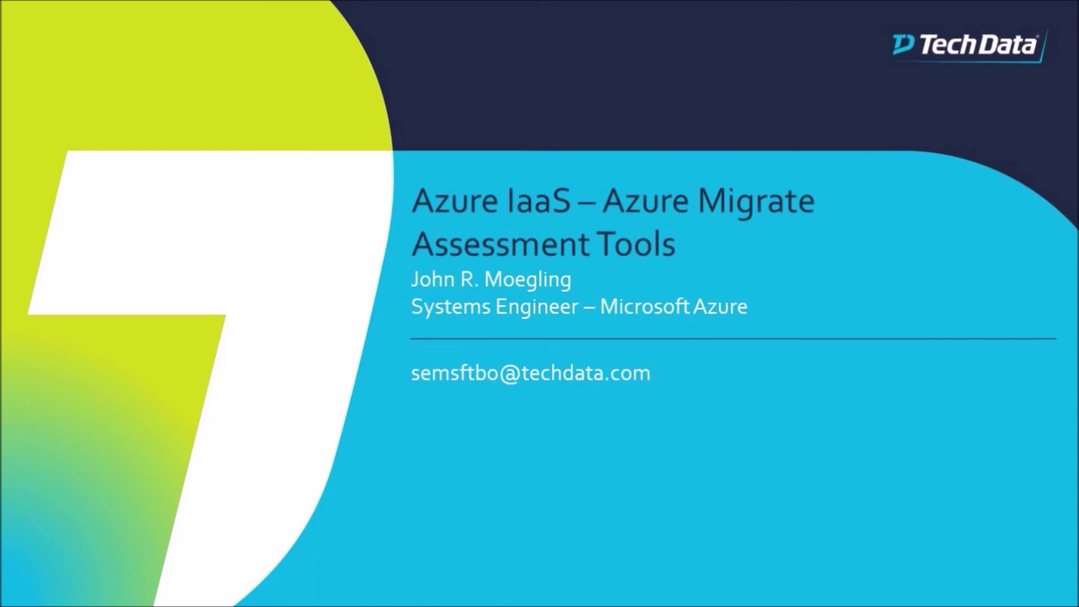
key(Right)
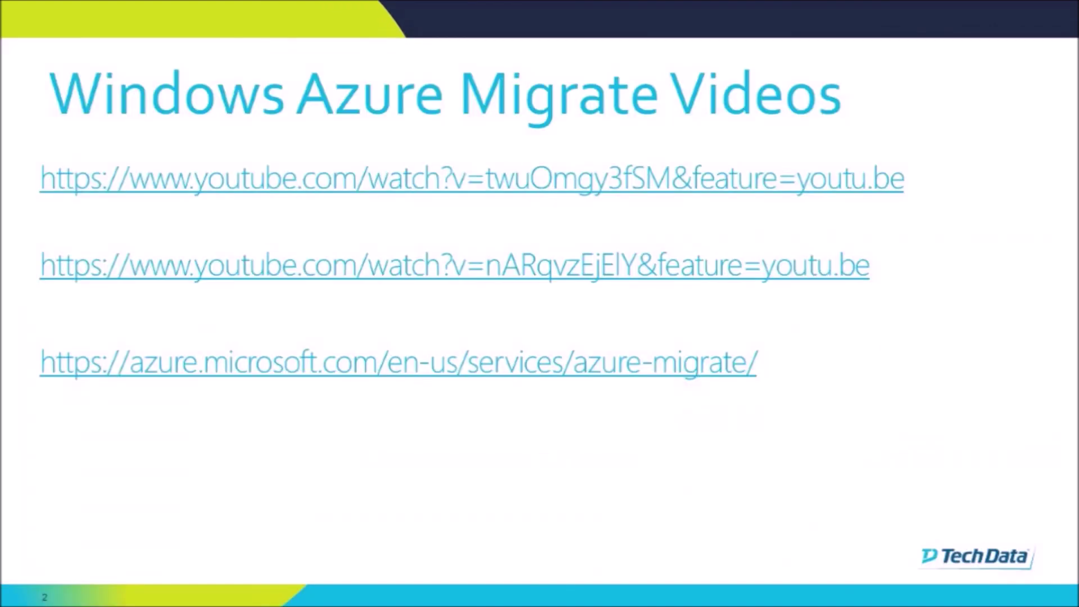